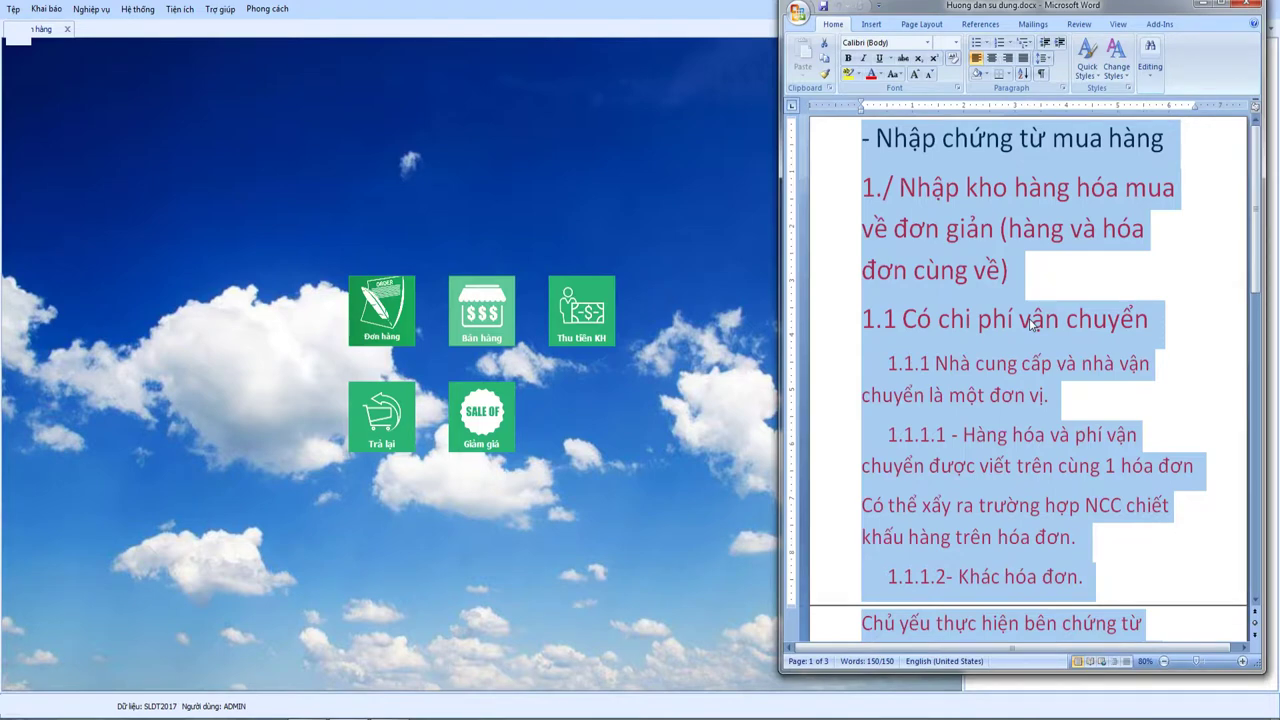
# - Replace the selected document text with the heading "- Hóa đơn bán hàng:" and begin a "+" item below it
pyautogui.write('- Hóa đo')
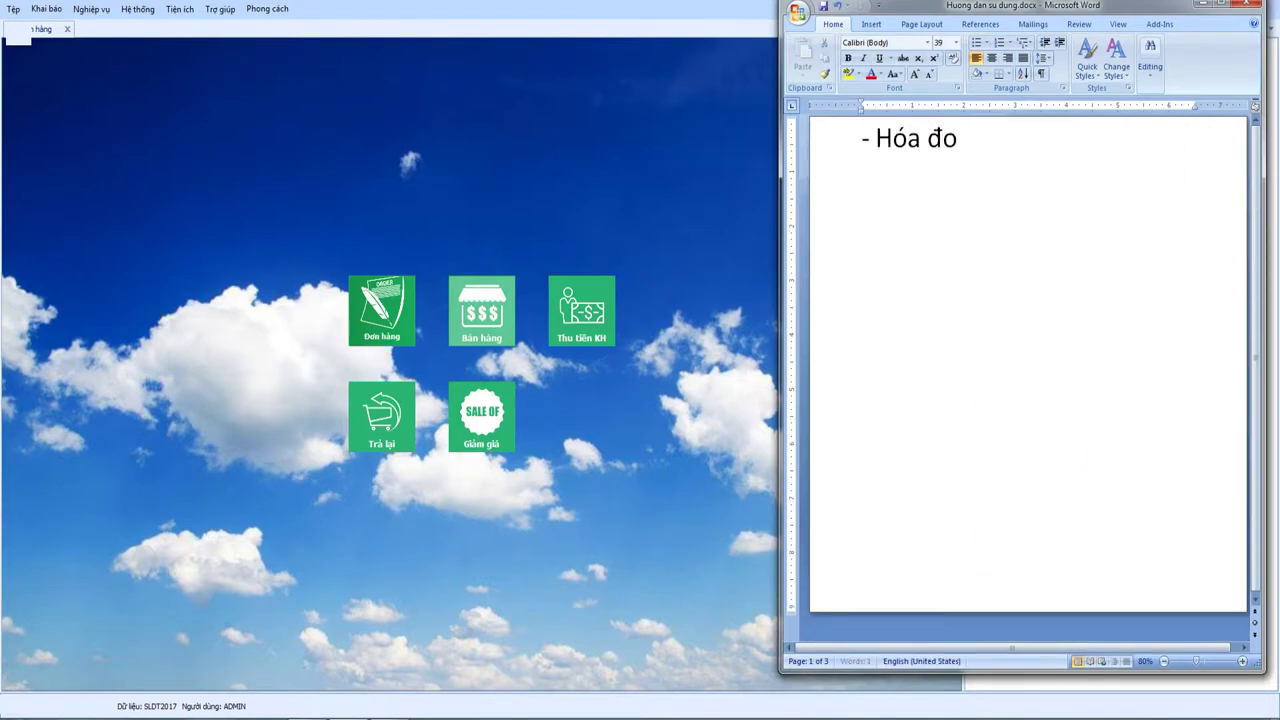
pyautogui.press('BackSpace')
pyautogui.write('ơn bán hang')
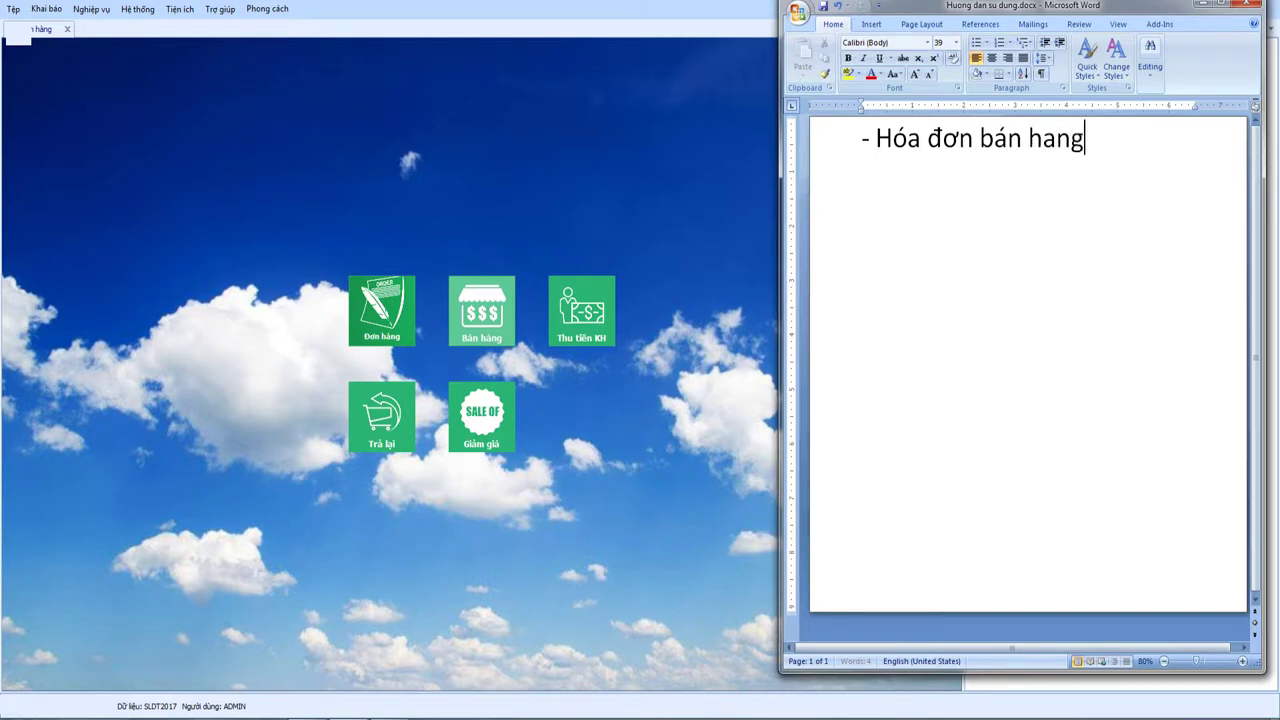
pyautogui.write('f:+ ')
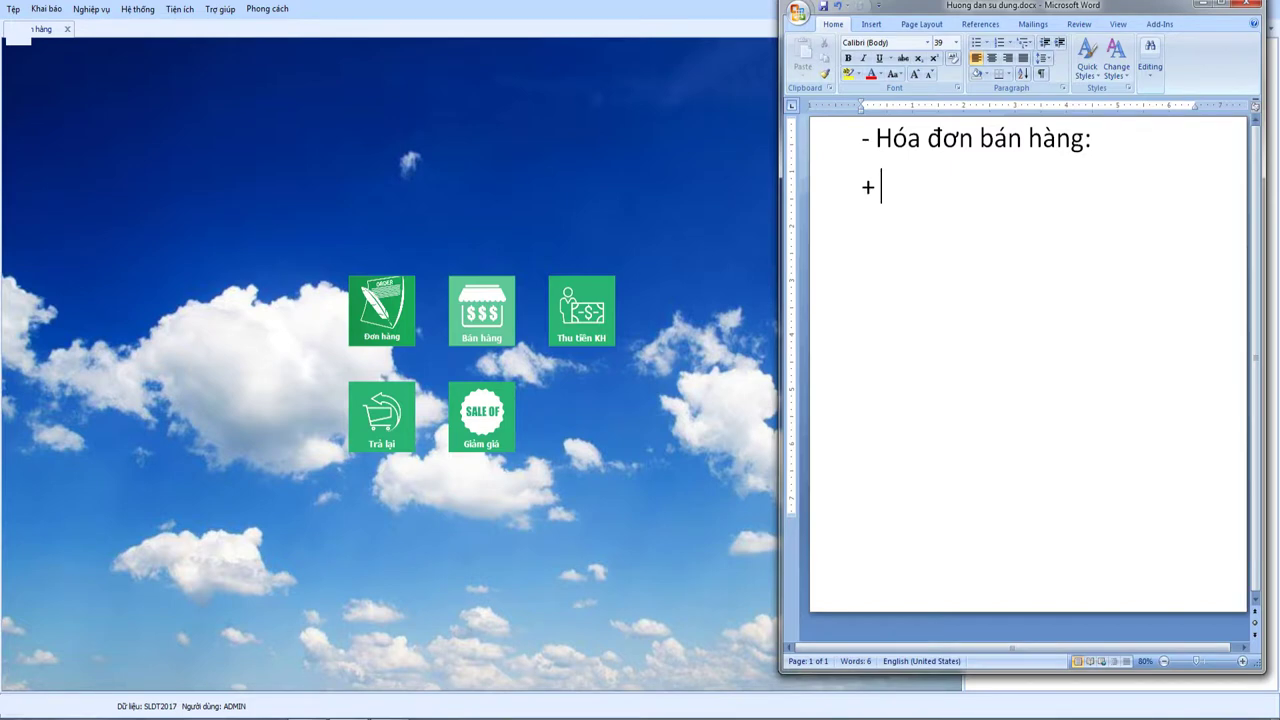
# - Write "Hóa đơn bán hàng thông thường" as the first item under the heading
pyautogui.write('Hóa đơn bán thang')
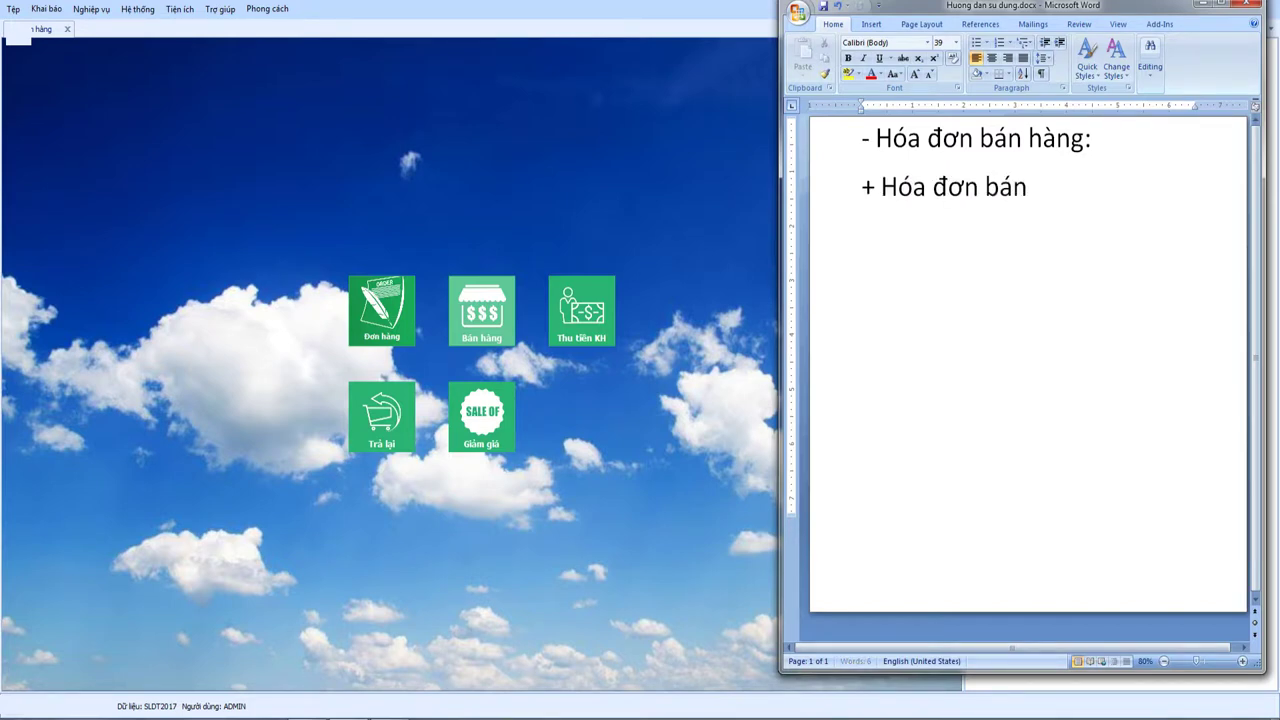
pyautogui.press('BackSpace')
pyautogui.press('BackSpace')
pyautogui.press('BackSpace')
pyautogui.press('BackSpace')
pyautogui.press('BackSpace')
pyautogui.write('hàng thông thương')
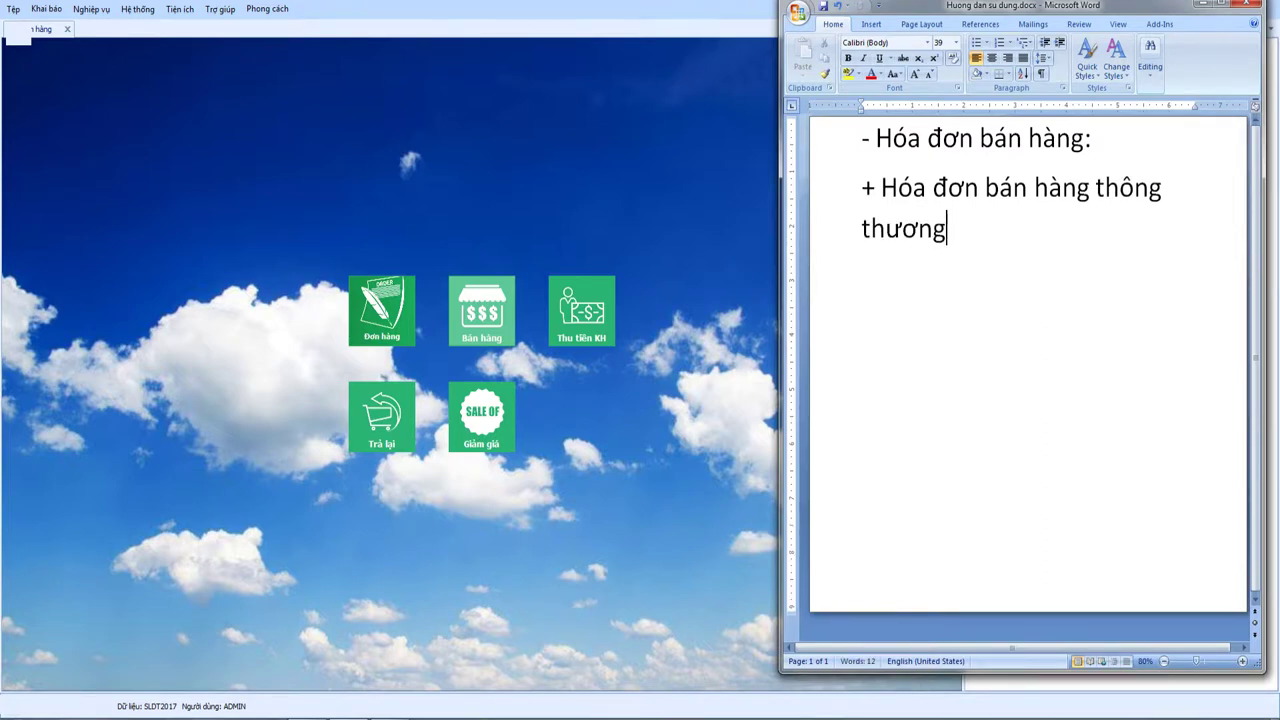
pyautogui.write('f')
# - Append "- Loại hóa đơn bán hàng" to the first item as the start of its description
pyautogui.write(' - L')
pyautogui.write('oại doan')
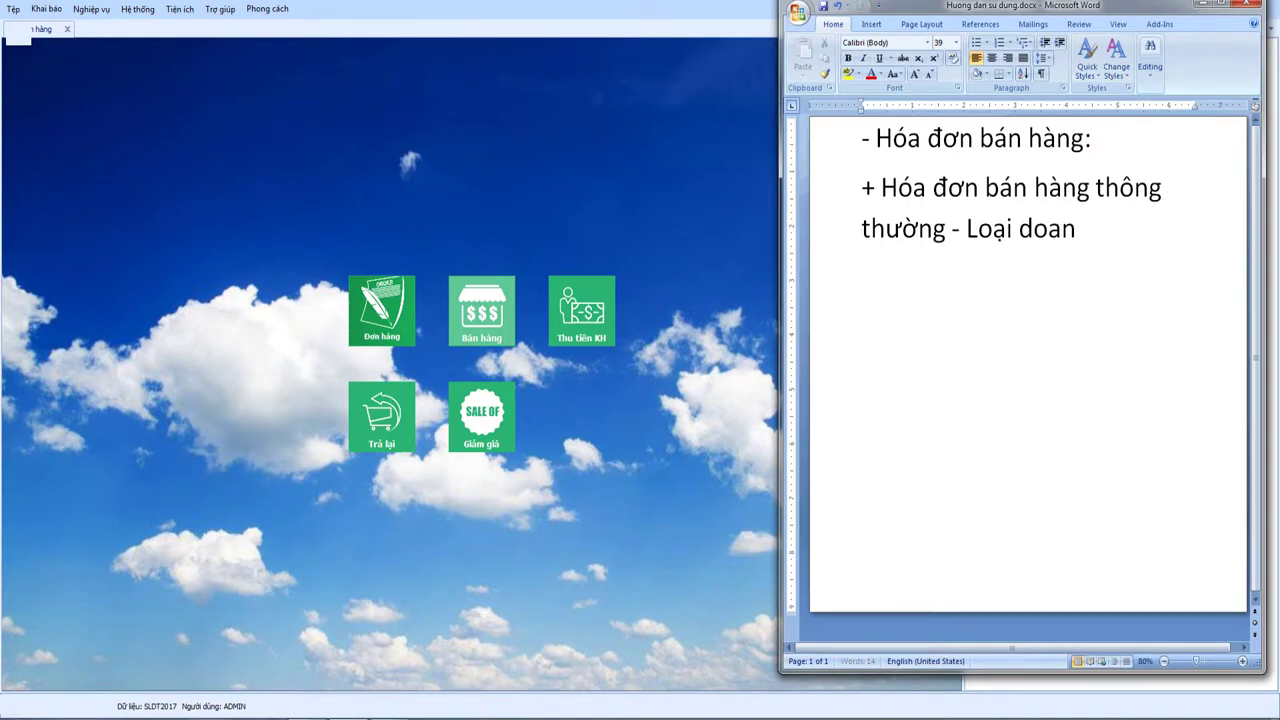
pyautogui.press('BackSpace')
pyautogui.press('BackSpace')
pyautogui.press('BackSpace')
pyautogui.press('BackSpace')
pyautogui.press('BackSpace')
pyautogui.write('doan')
pyautogui.press('BackSpace')
pyautogui.press('BackSpace')
pyautogui.press('BackSpace')
pyautogui.press('BackSpace')
pyautogui.press('BackSpace')
pyautogui.write('hóa dđơn bán hàng')
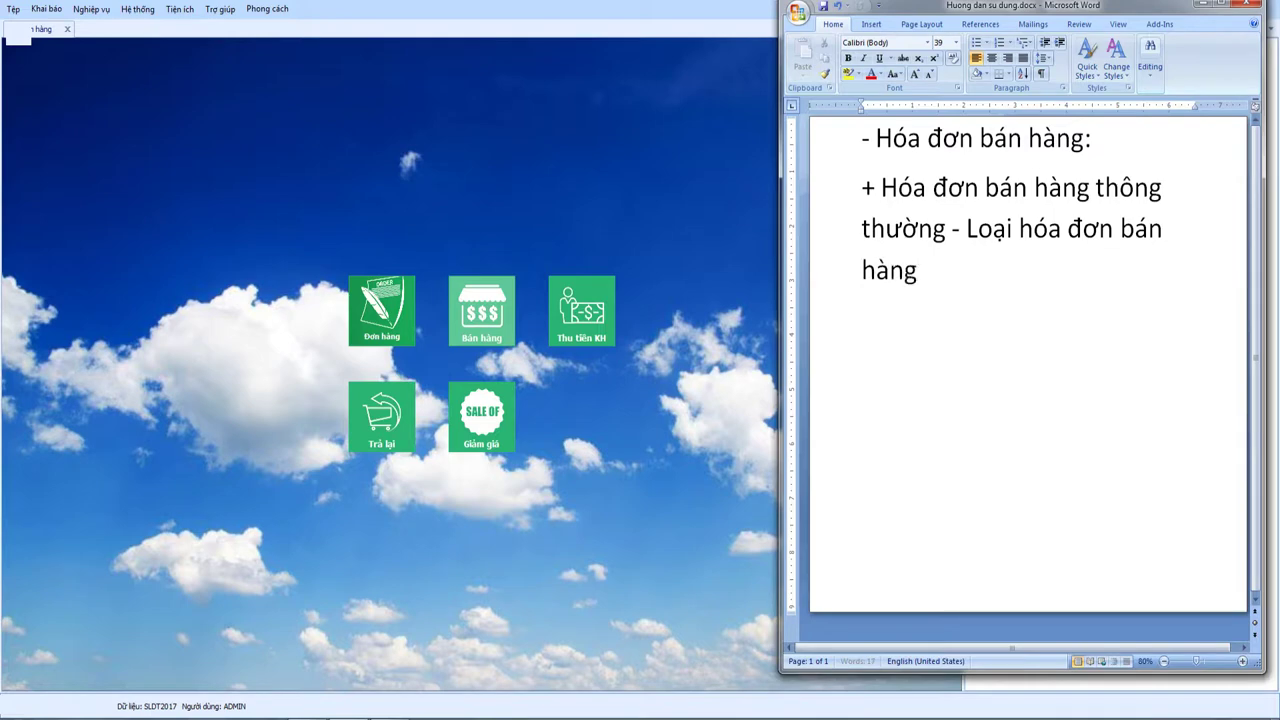
# - Complete the first item's description with "hóa và viết đơn ngay."
pyautogui.write(' hóa và vie')
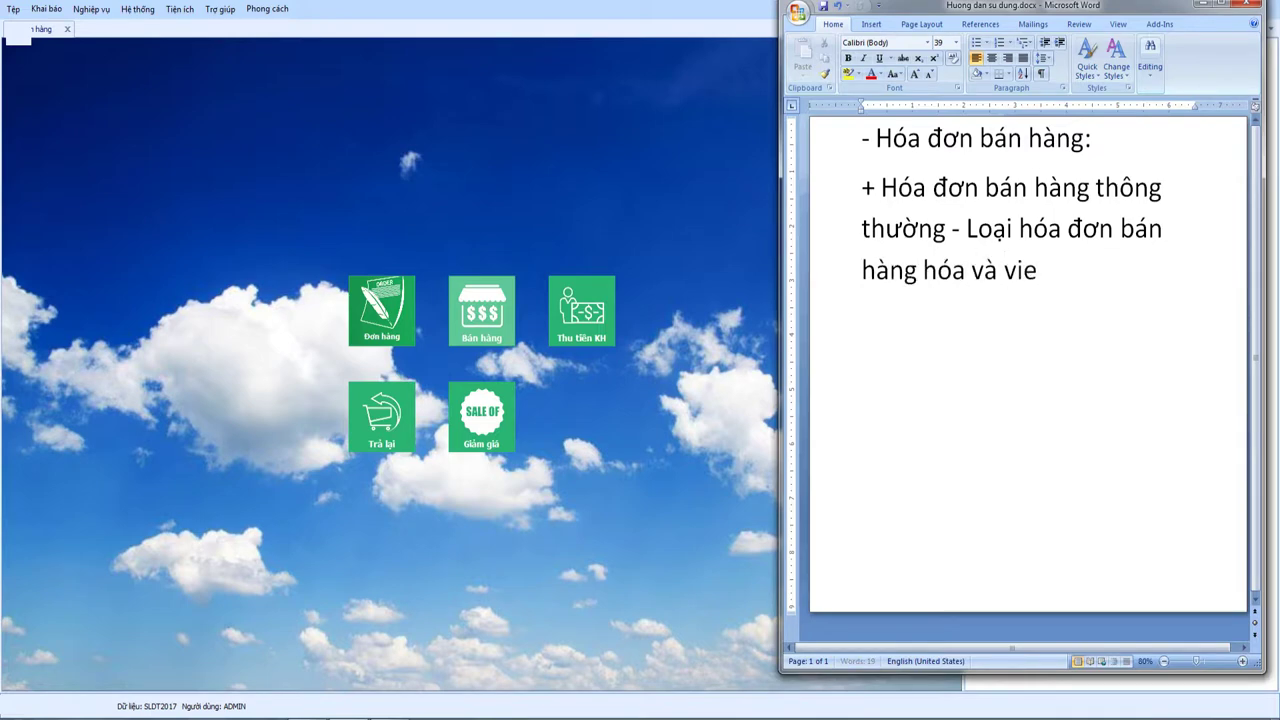
pyautogui.write('t đơn ngày')
pyautogui.press('BackSpace')
pyautogui.press('BackSpace')
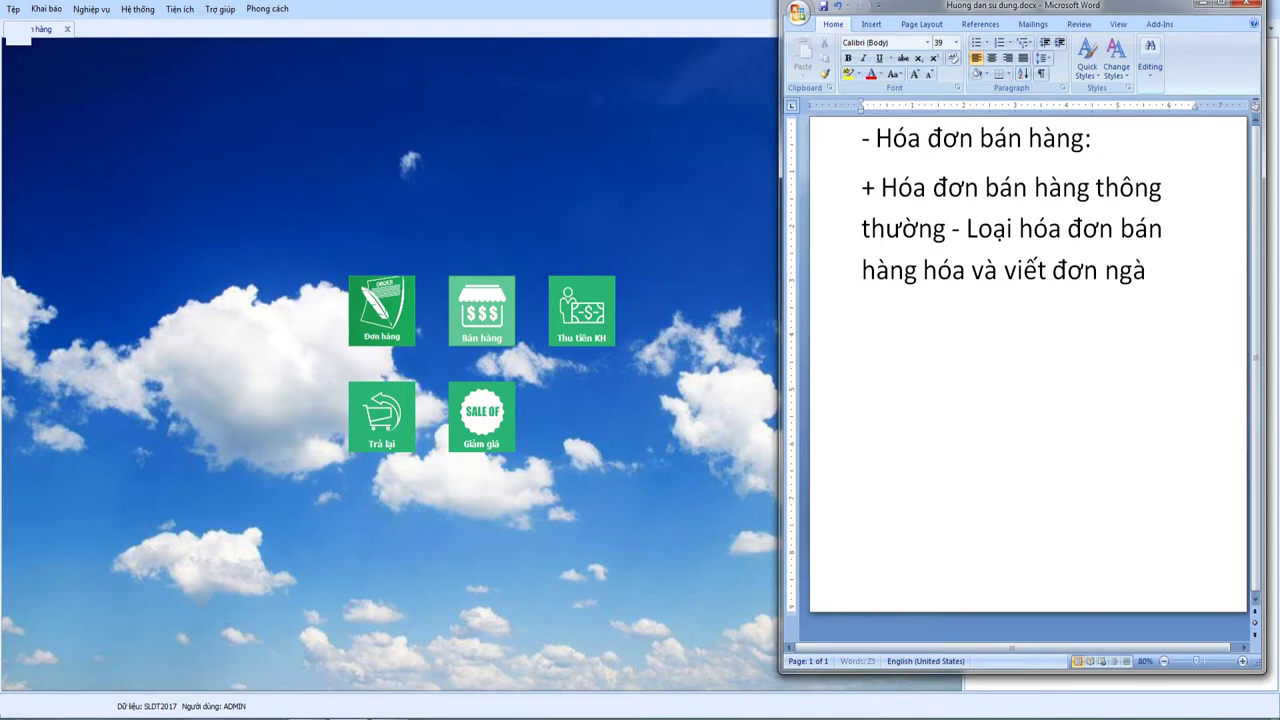
pyautogui.write('ay.')
# - Add a second item reading "+ Hóa đơn bán hàng theo dõi theo đơn đặt hàng"
pyautogui.press('Return')
pyautogui.write('+')
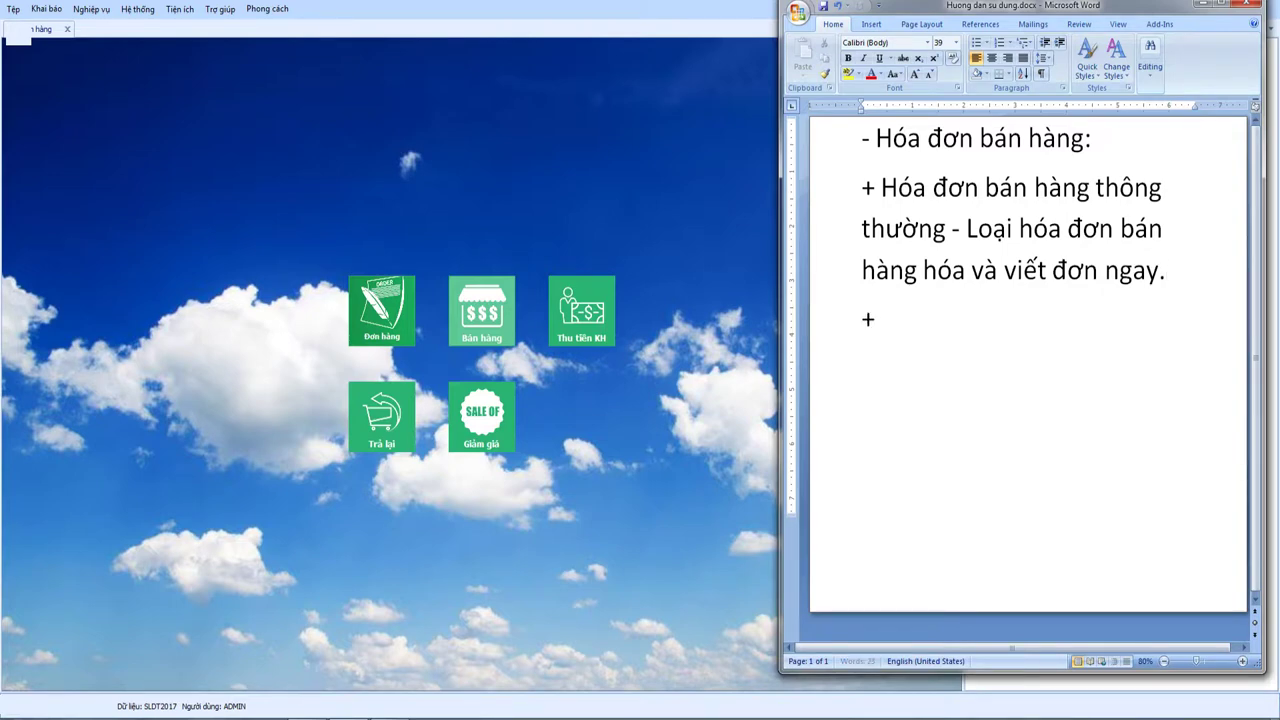
pyautogui.write(' Hóa đơn b')
pyautogui.write('án hàng theo')
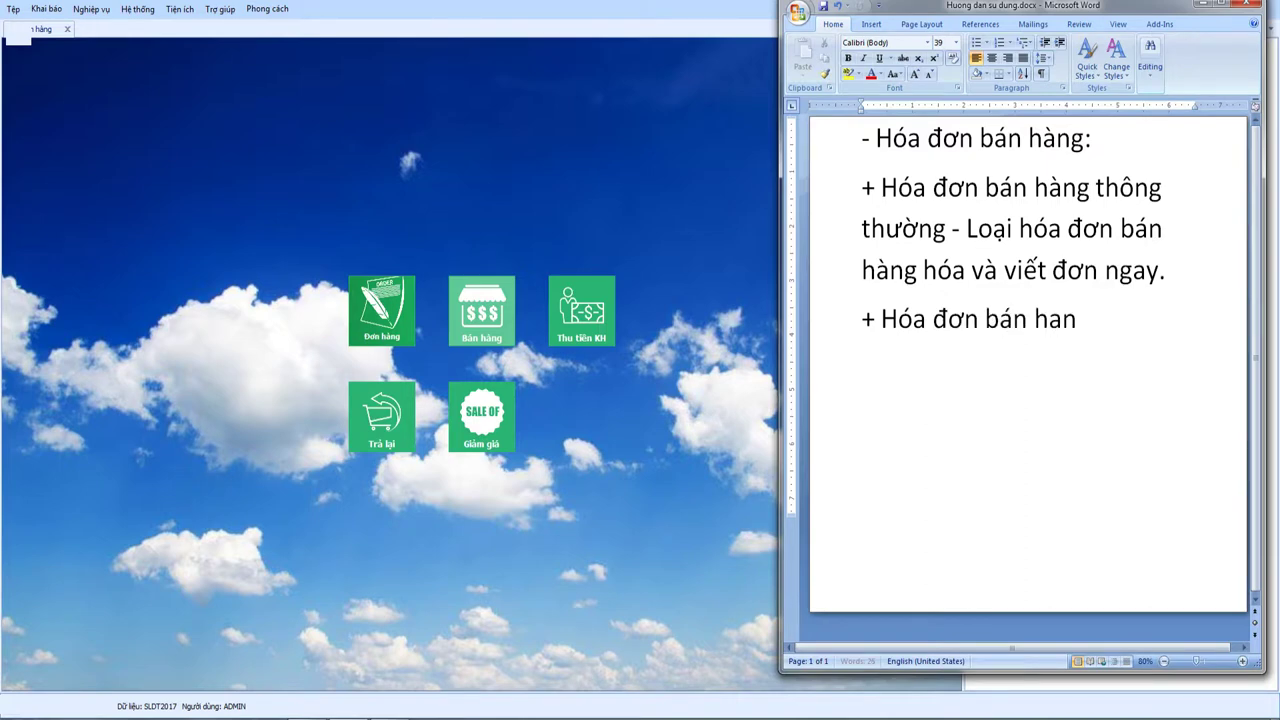
pyautogui.write(' dõi theo')
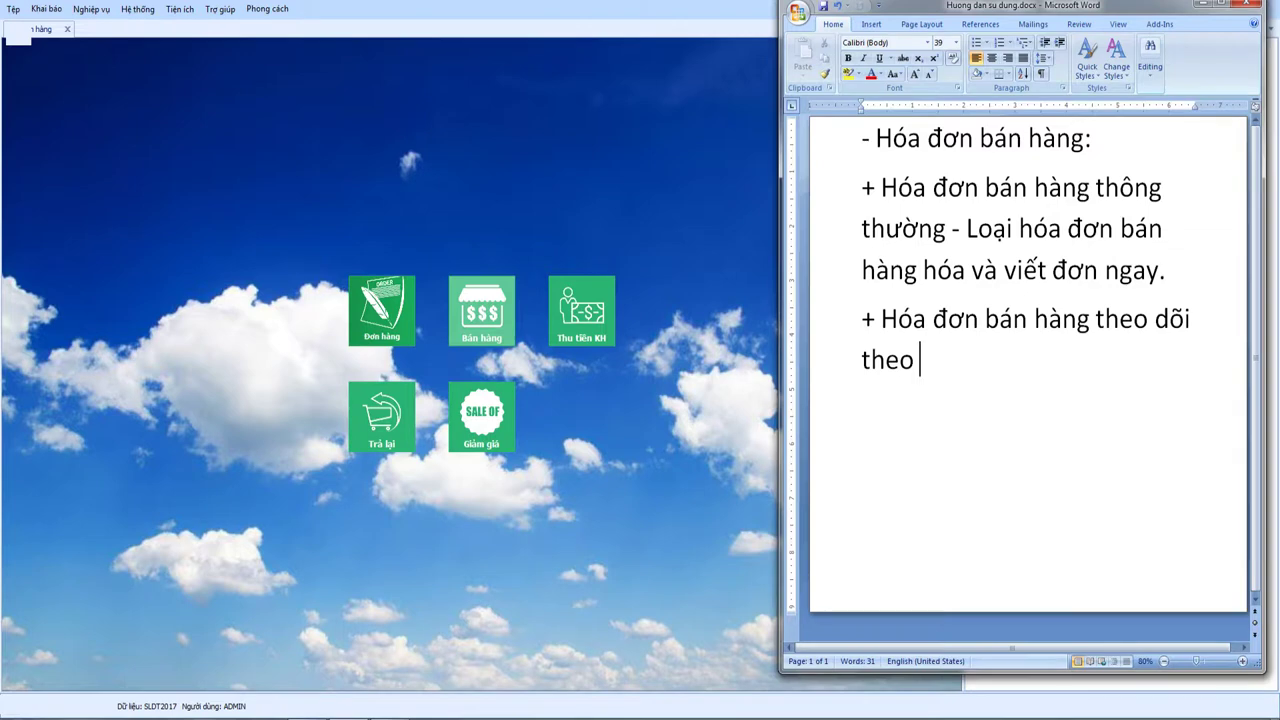
pyautogui.write(' đơn đặt')
pyautogui.write(' hang')
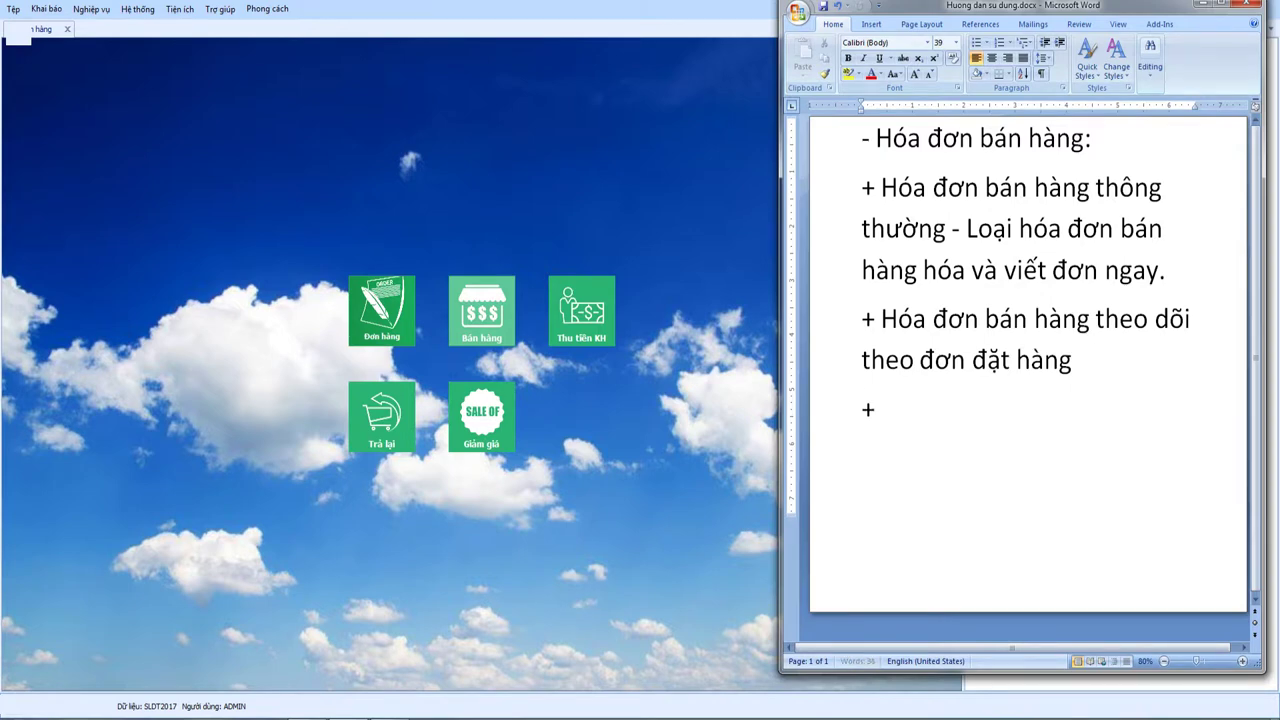
# - Write the third item as "+ Hóa đơn bán hàng xuất tổng các lần giao hàng."
pyautogui.write(' Hóa d')
pyautogui.write('ơn bán hàng')
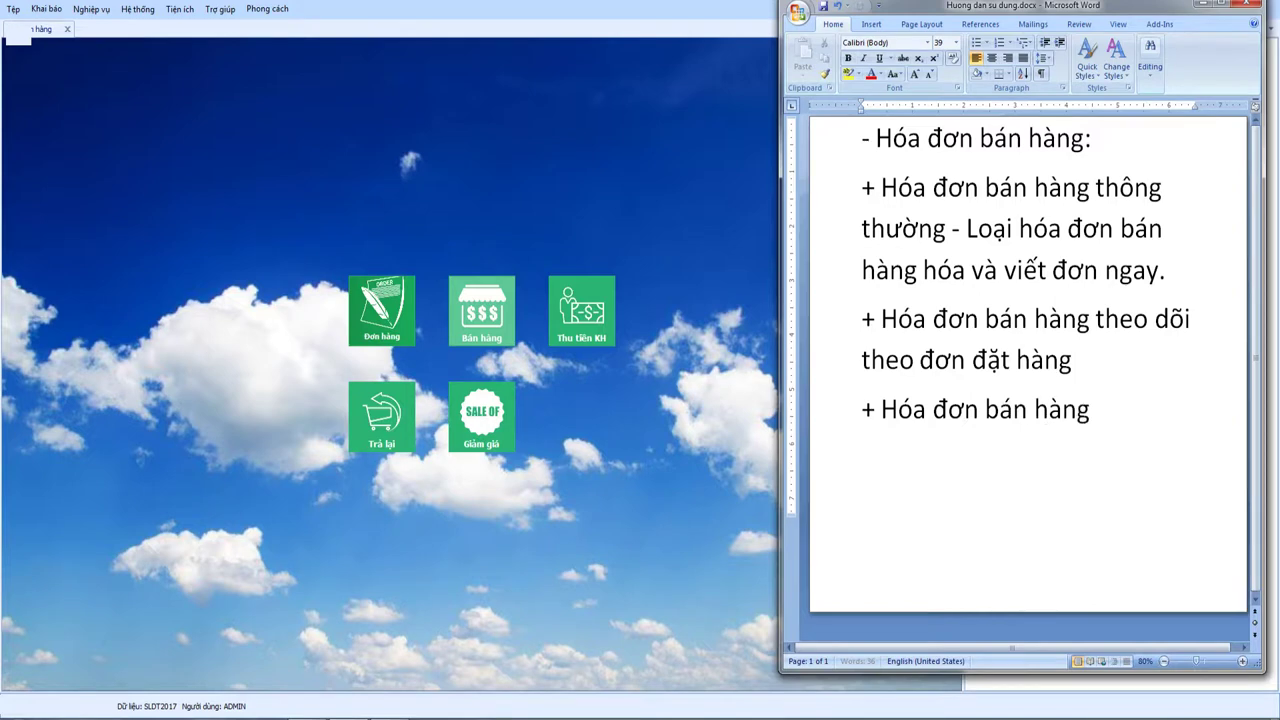
pyautogui.write(' xuất tổng')
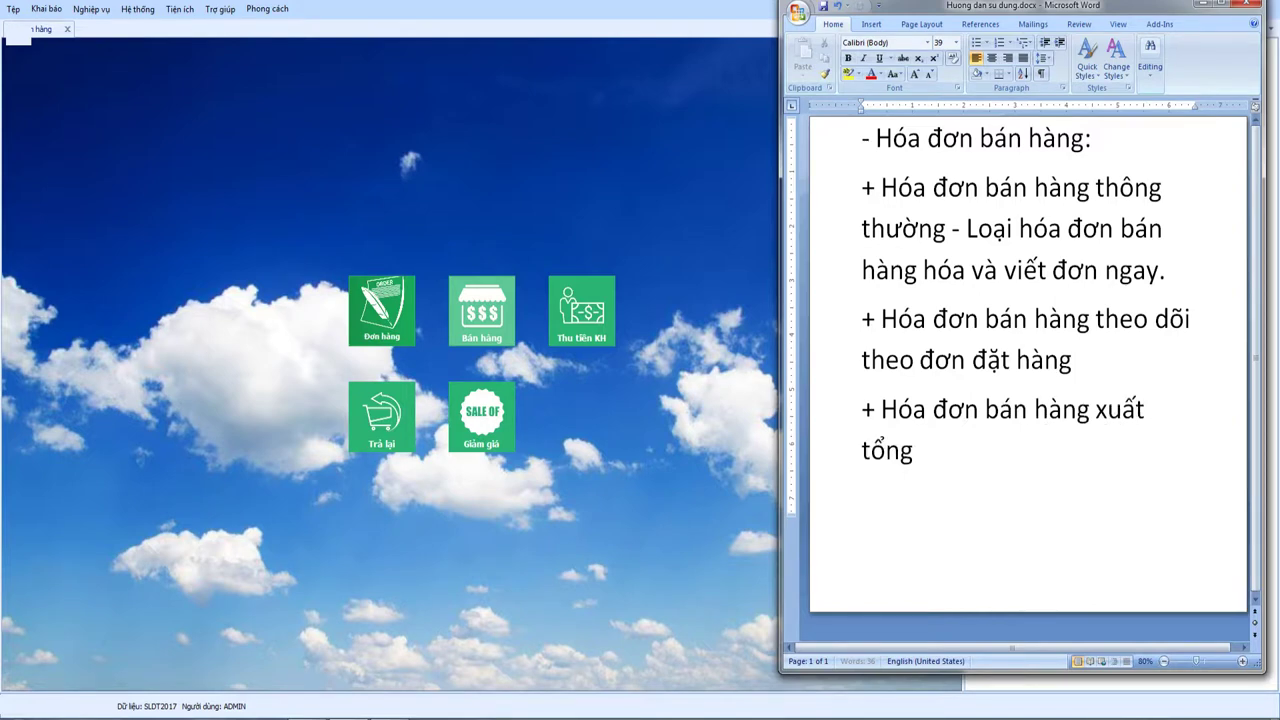
pyautogui.write(' các lầm gi')
pyautogui.press('BackSpace')
pyautogui.press('BackSpace')
pyautogui.press('BackSpace')
pyautogui.press('BackSpace')
pyautogui.write('n gioa')
pyautogui.press('BackSpace')
pyautogui.press('BackSpace')
pyautogui.write('a')
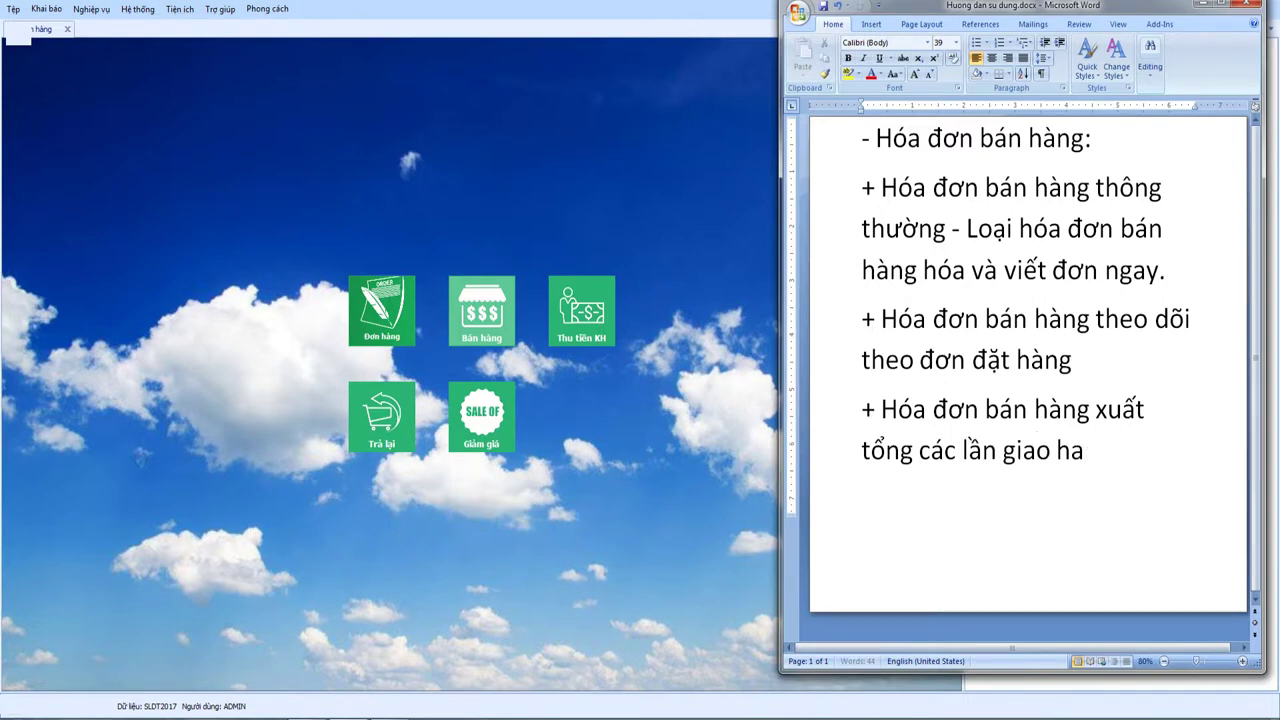
pyautogui.press('BackSpace')
pyautogui.write('àng.')
# - Review the second and third items, on invoices by purchase order and invoices combining several deliveries, highlighting each in turn
pyautogui.click(862, 318)
pyautogui.moveTo(862, 318); pyautogui.dragTo(1076, 368)
pyautogui.click(1076, 366)
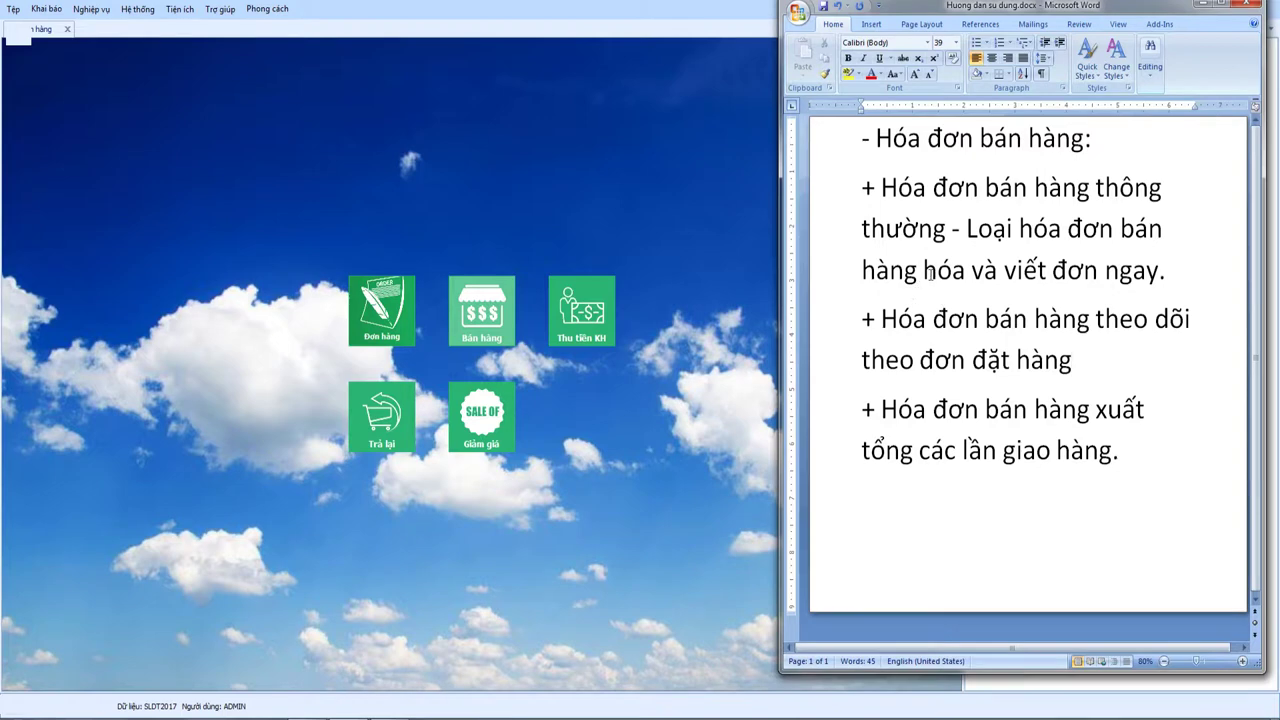
pyautogui.moveTo(866, 318); pyautogui.dragTo(1064, 347)
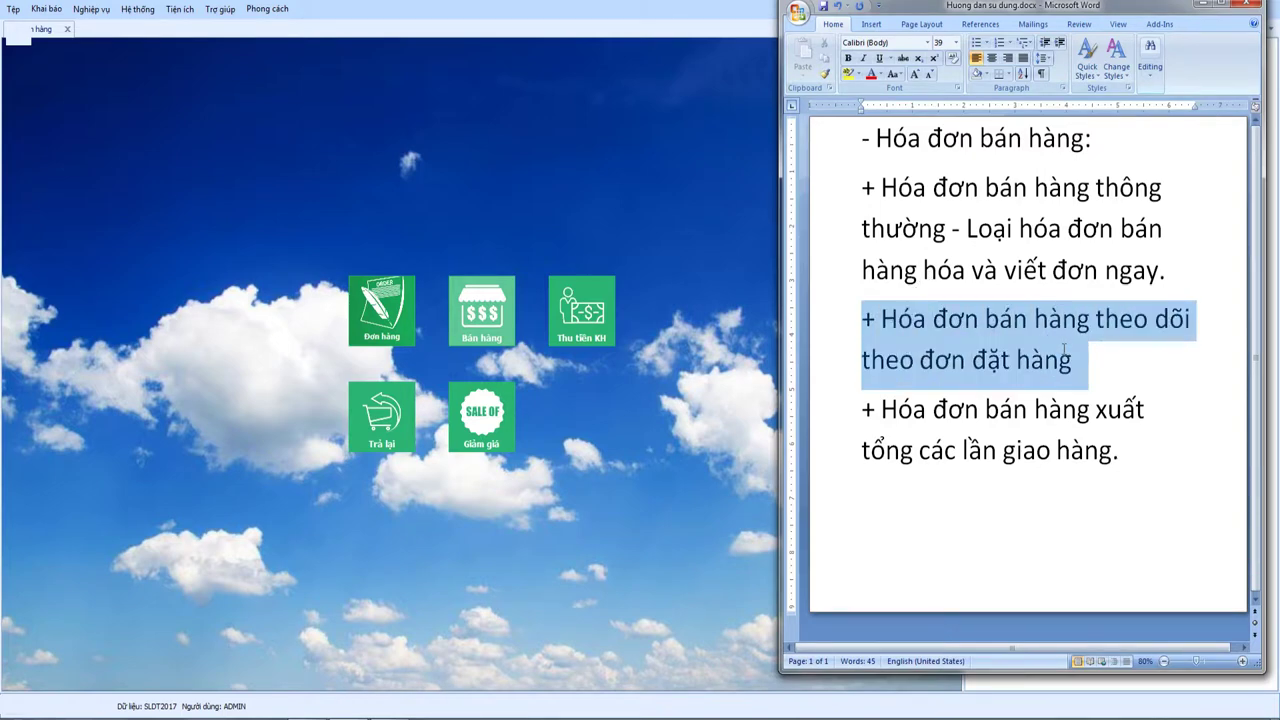
pyautogui.click(978, 320)
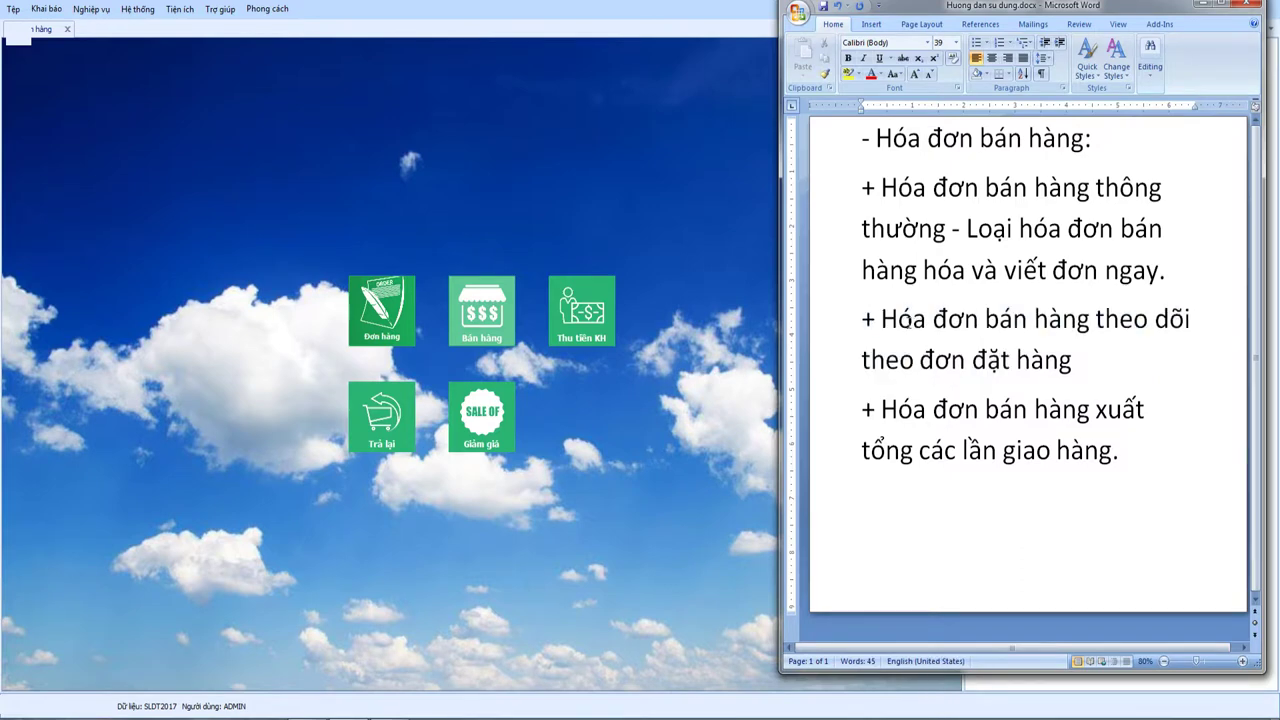
pyautogui.moveTo(882, 318); pyautogui.dragTo(1072, 360)
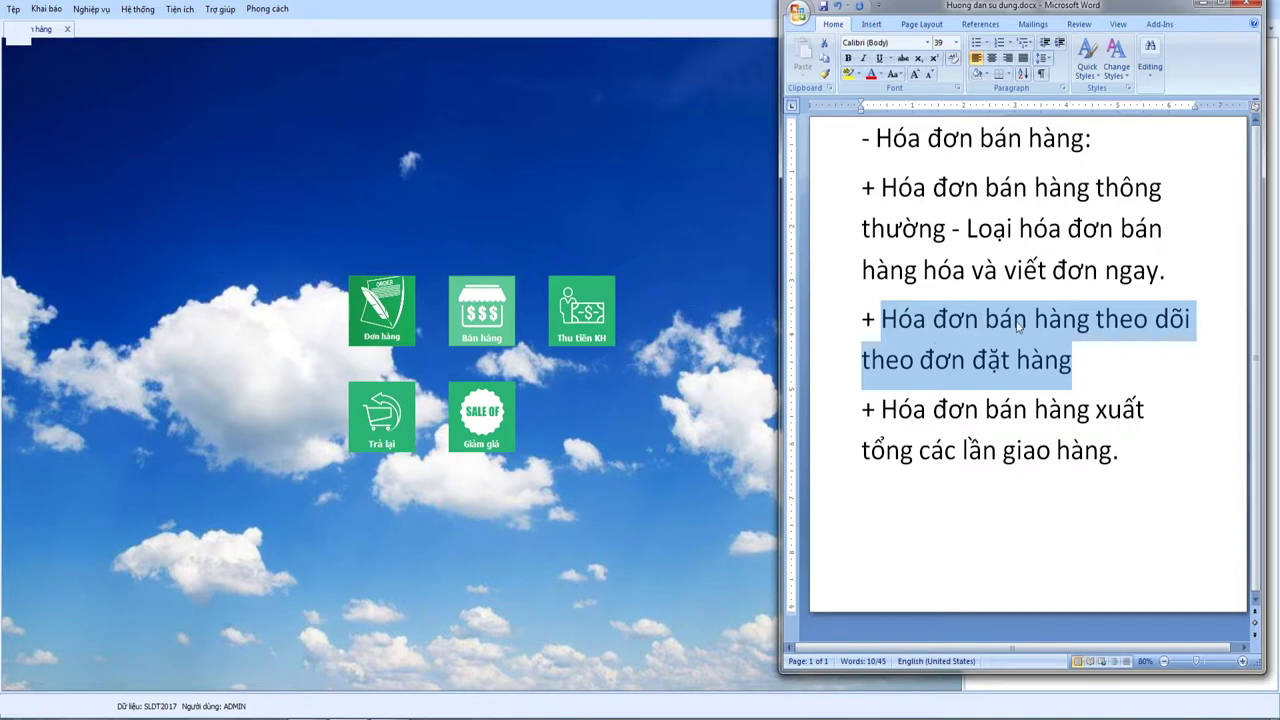
pyautogui.click(953, 352)
pyautogui.moveTo(862, 409); pyautogui.dragTo(1115, 452)
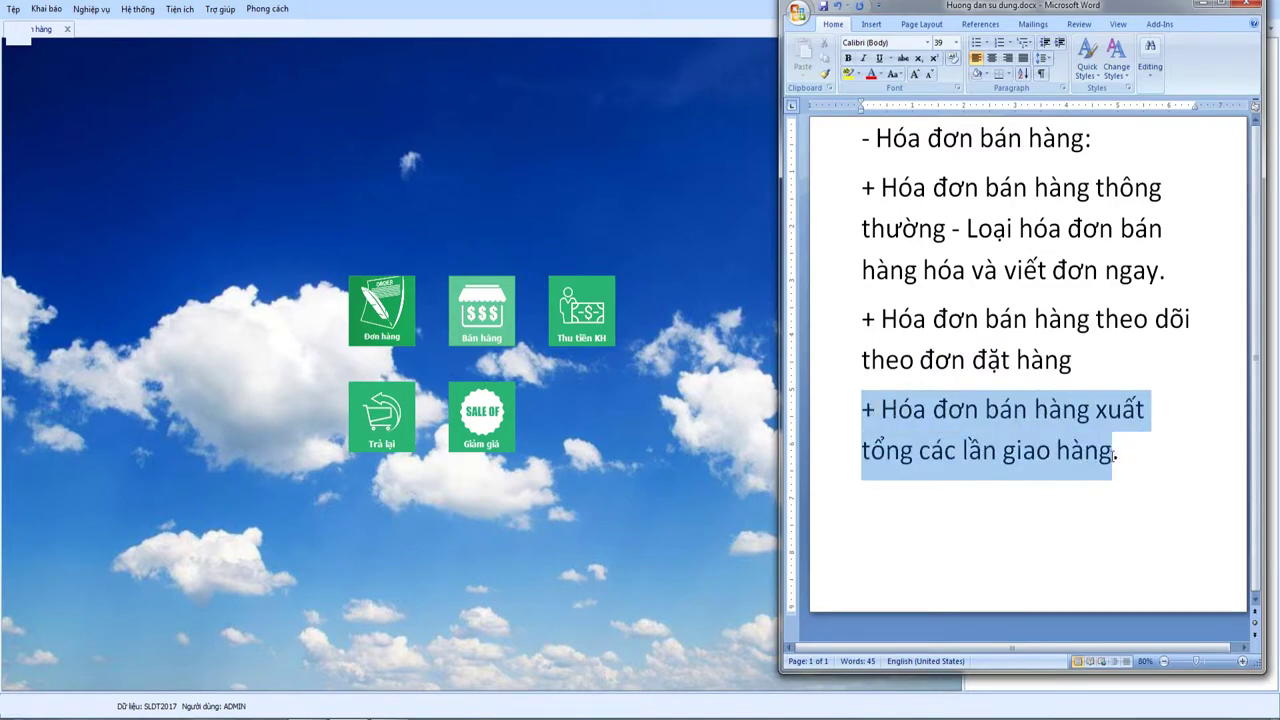
pyautogui.click(980, 409)
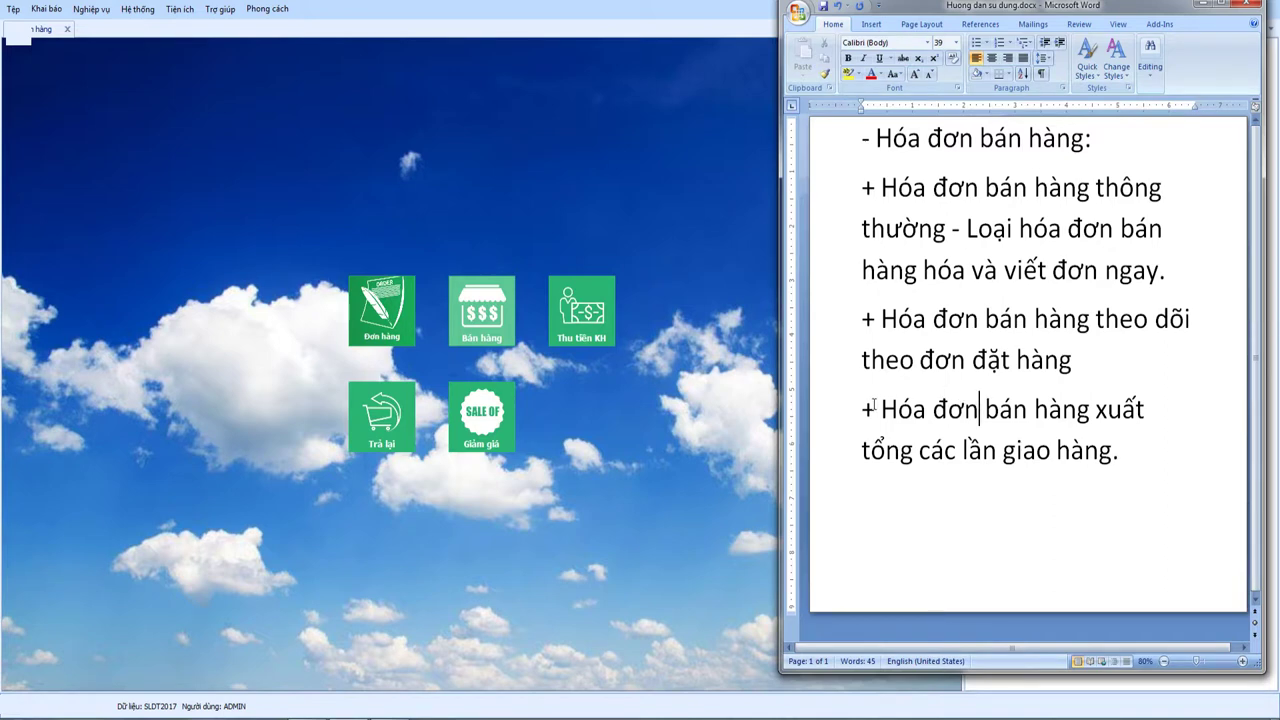
pyautogui.moveTo(867, 409); pyautogui.dragTo(1112, 452)
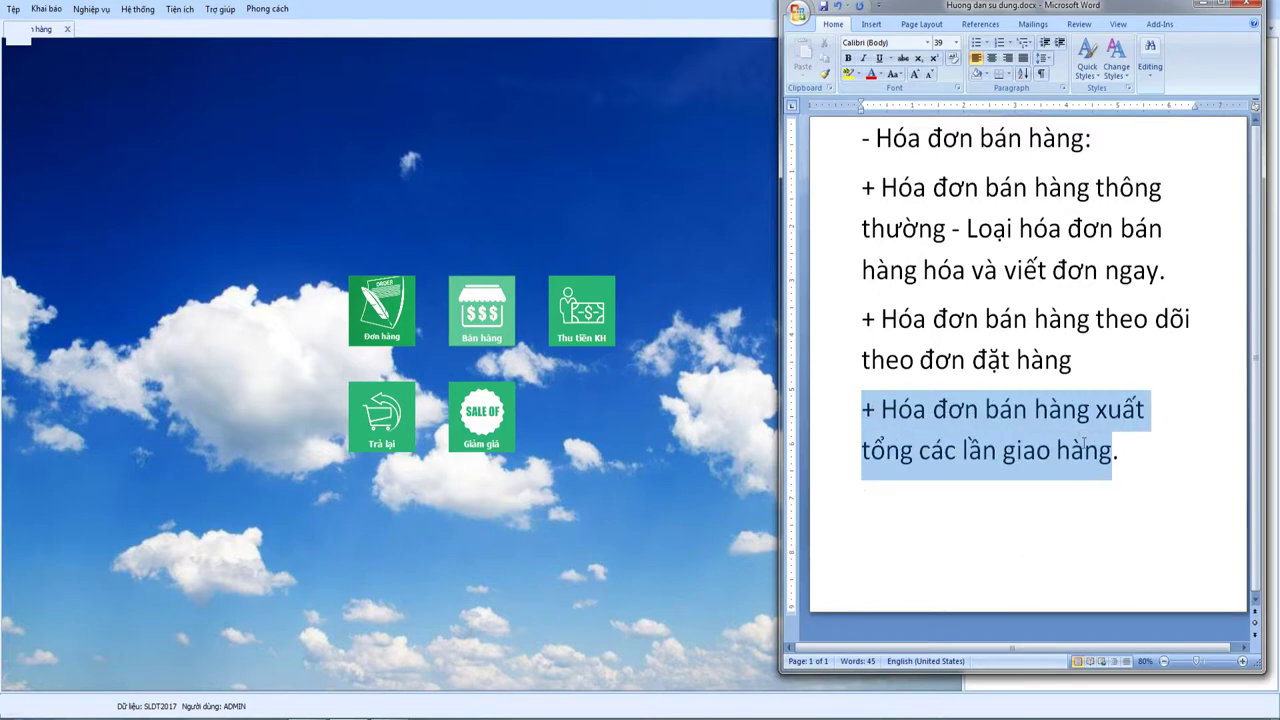
pyautogui.click(973, 360)
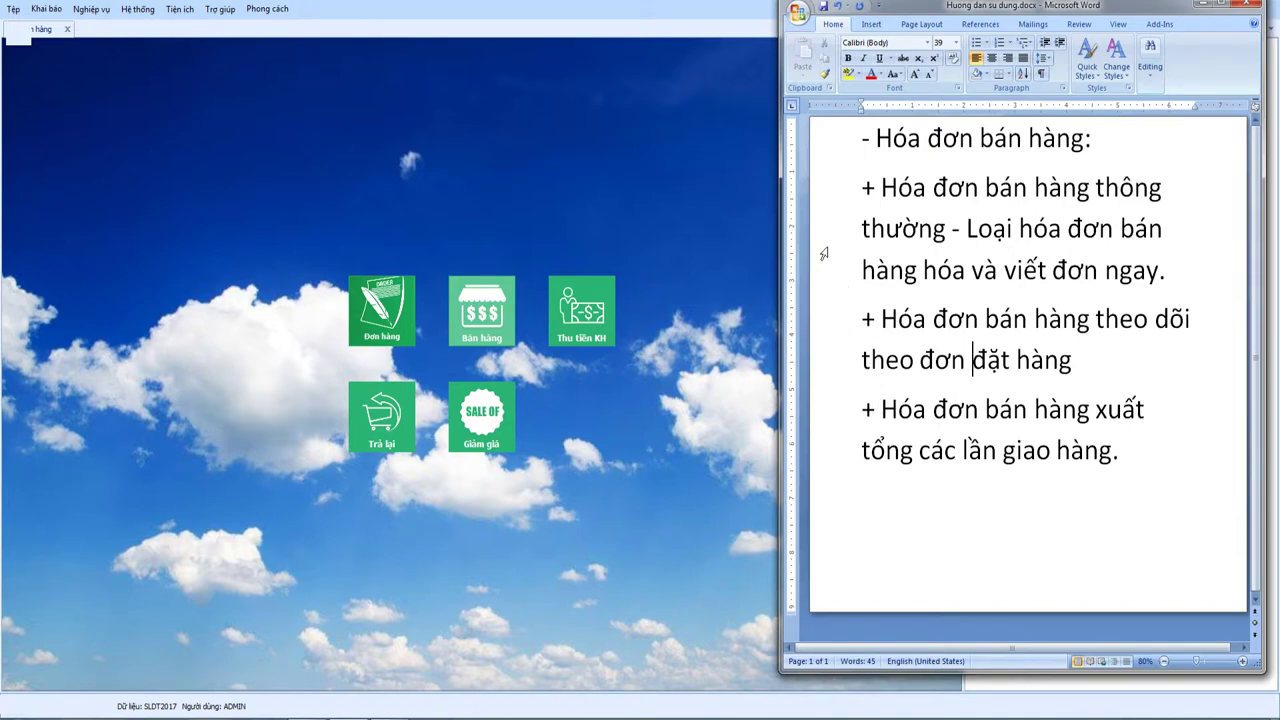
# - Start a fourth item below the list reading "+ Nếu có các trường hợp khác xẩy ra các bạn"
pyautogui.click(1130, 445)
pyautogui.press('Return')
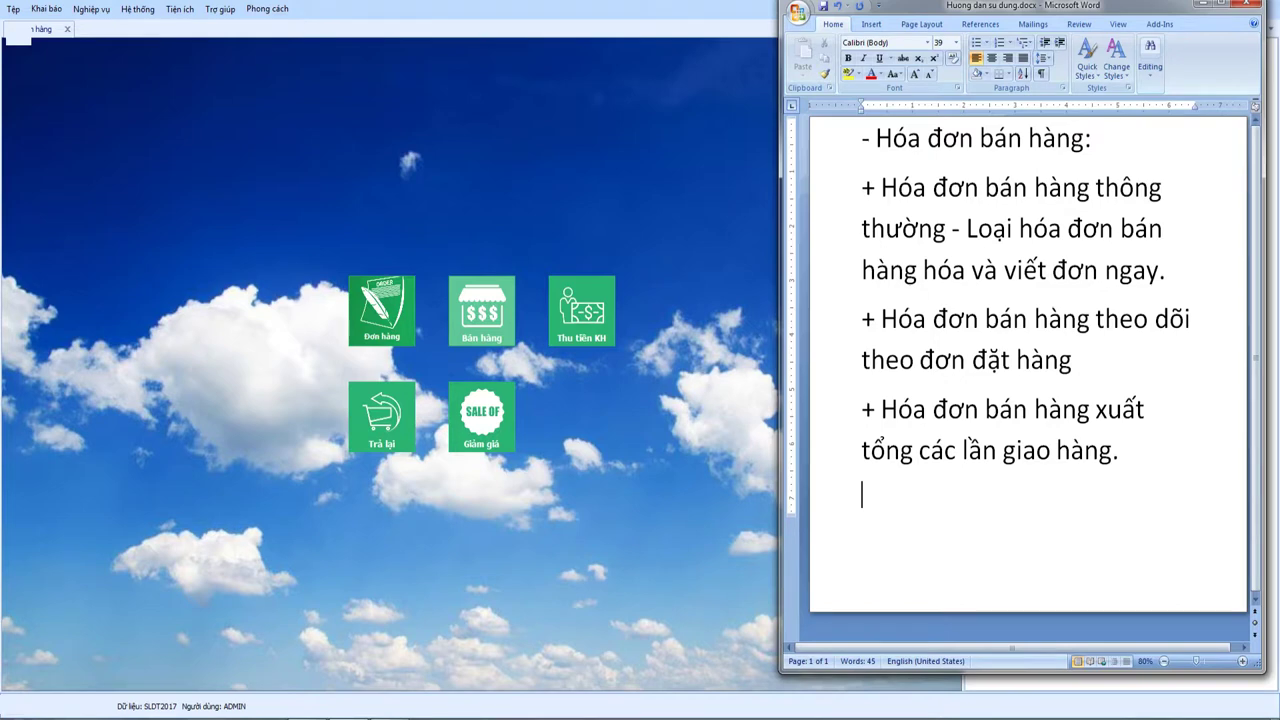
pyautogui.write('+ Nếu có cac')
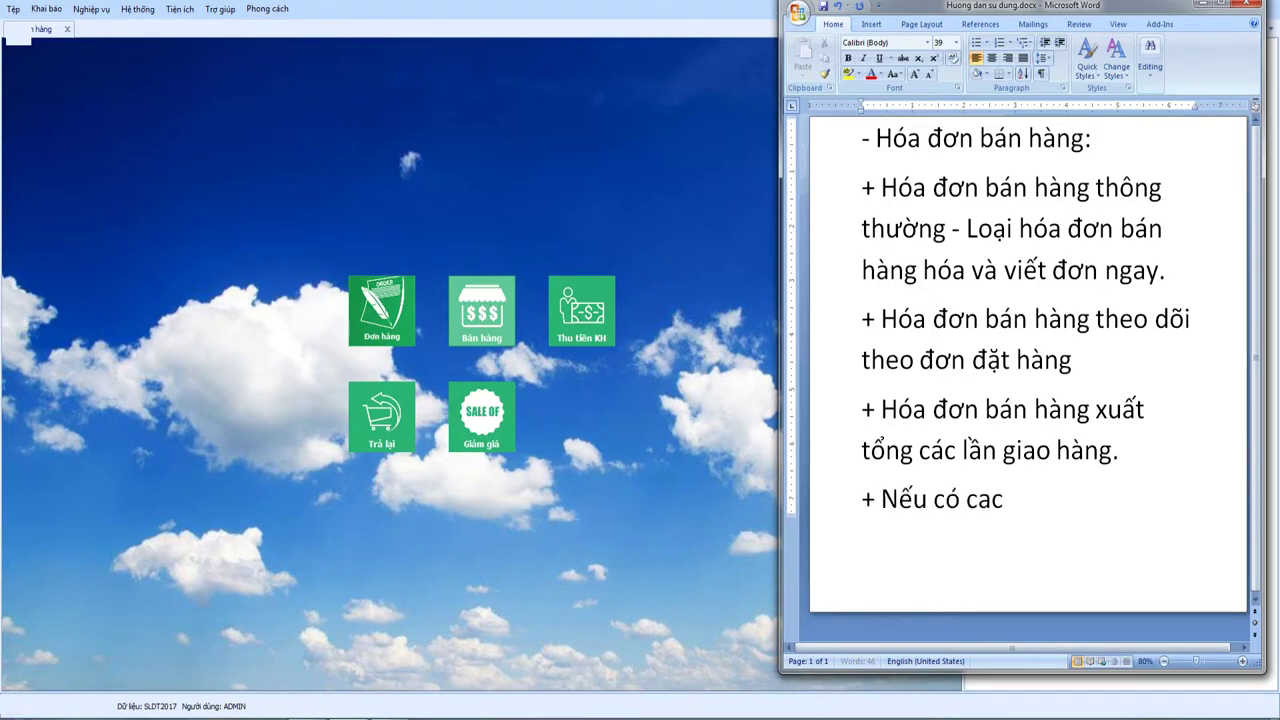
pyautogui.write('s truô')
pyautogui.press('BackSpace')
pyautogui.press('BackSpace')
pyautogui.write('ường ho')
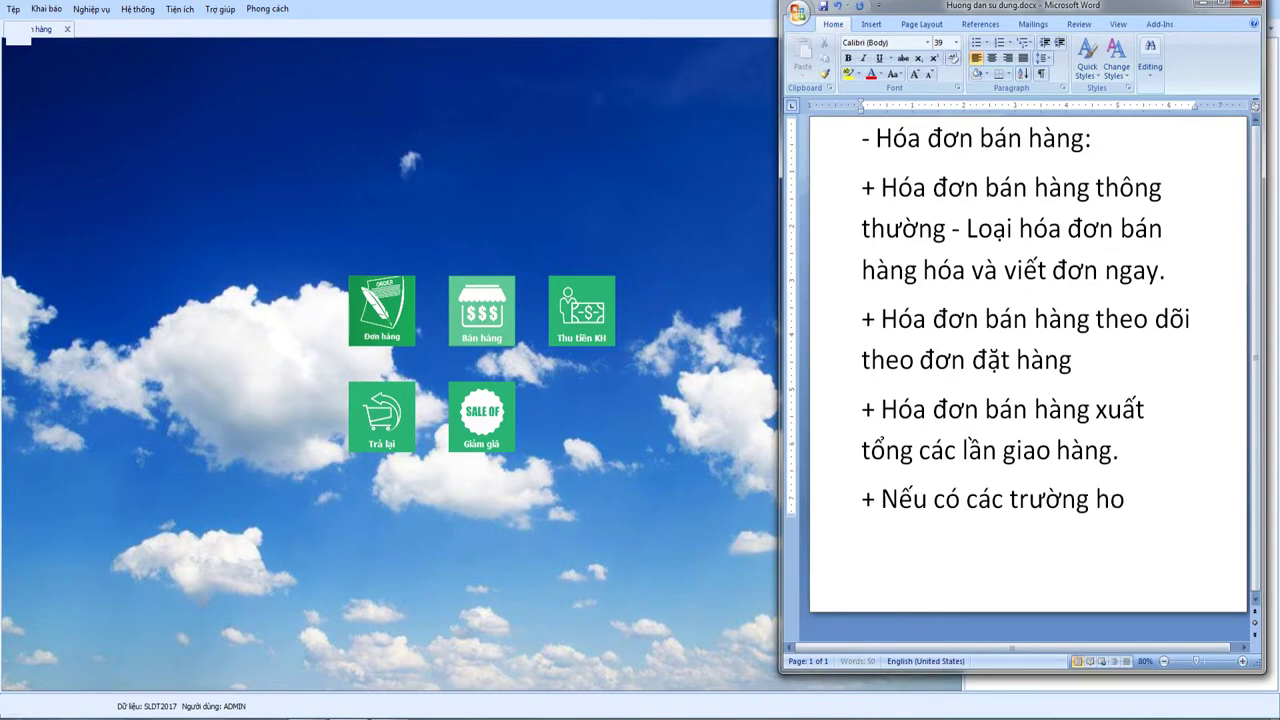
pyautogui.press('BackSpace')
pyautogui.write('ợp khác')
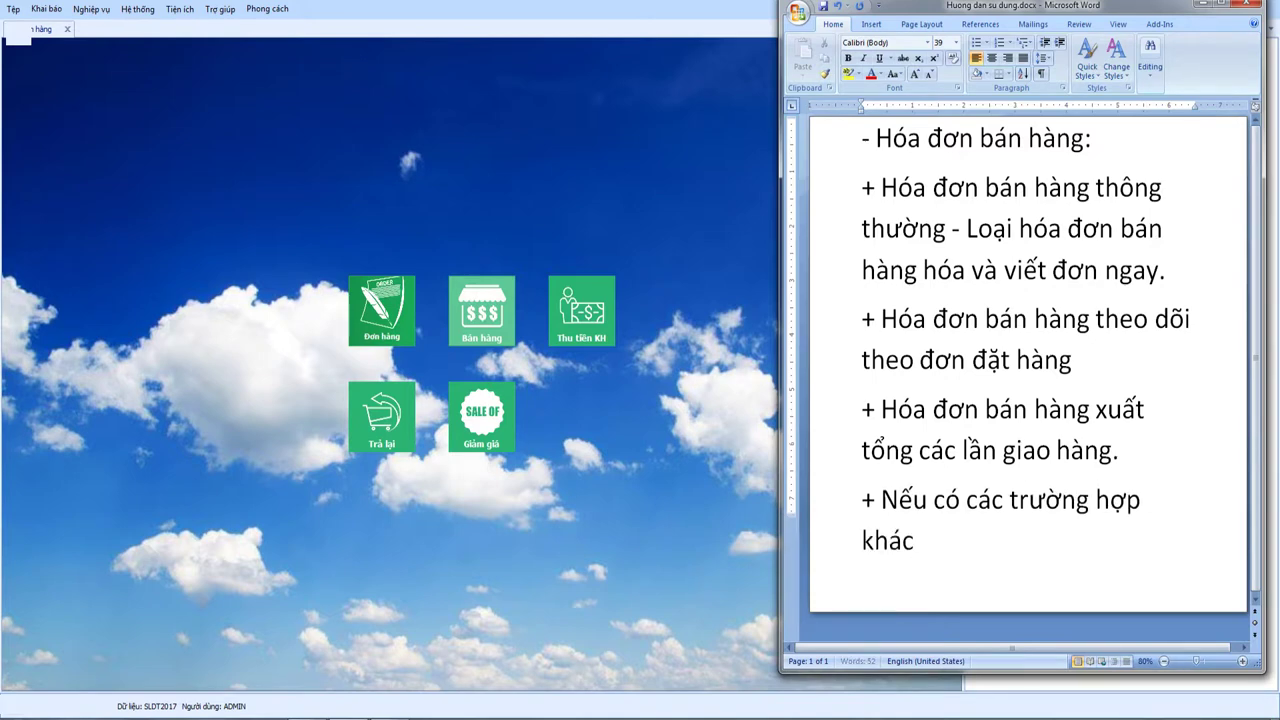
pyautogui.write(' xây')
pyautogui.write(' ra ')
pyautogui.write('vac')
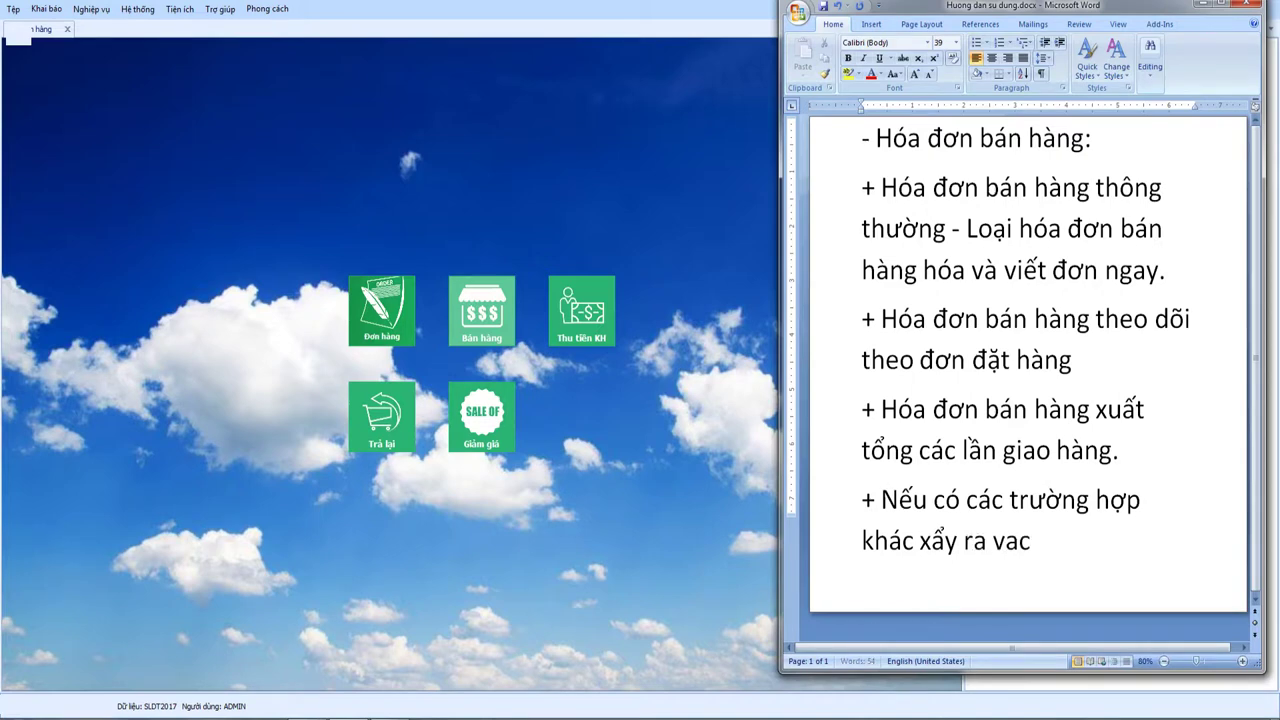
pyautogui.press('BackSpace')
pyautogui.press('BackSpace')
pyautogui.press('BackSpace')
pyautogui.write('các bạn ')
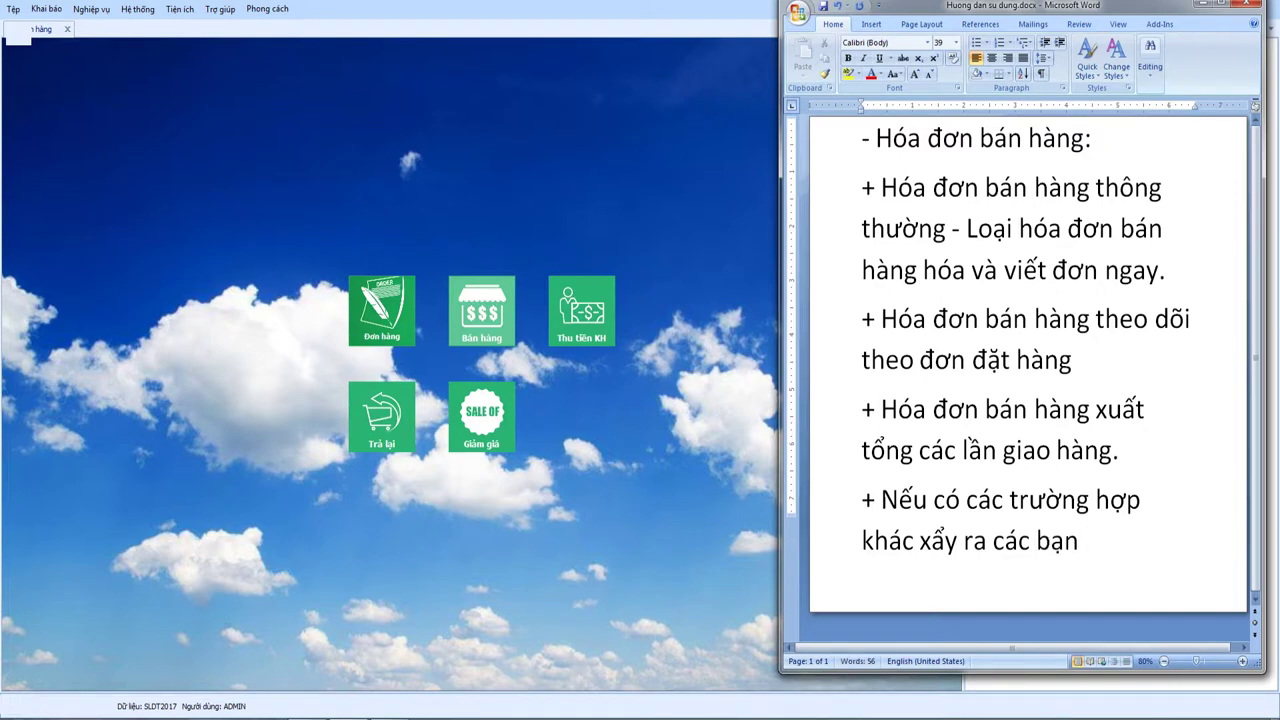
# - Complete the fourth item with "vui lòng gọi điện để được tư vấn:" and move that item onto the next page
pyautogui.write('uv')
pyautogui.press('BackSpace')
pyautogui.press('BackSpace')
pyautogui.write('vui lòng c')
pyautogui.press('BackSpace')
pyautogui.write('gọi')
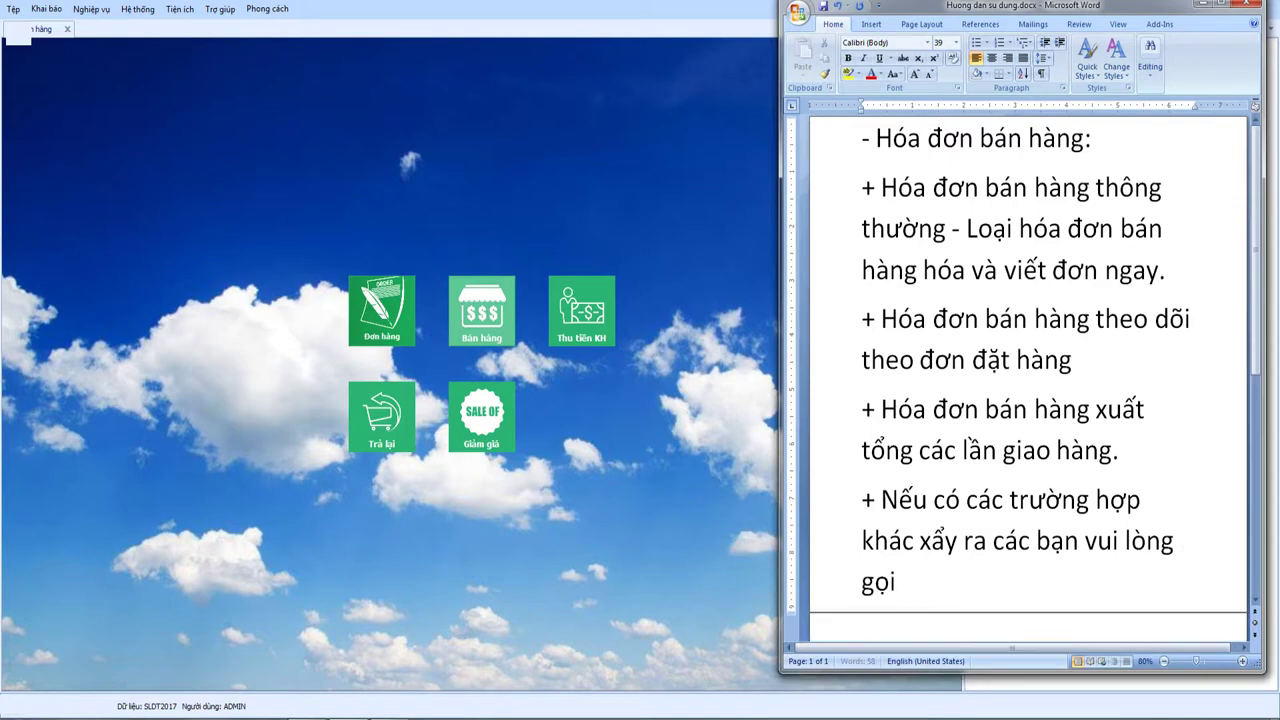
pyautogui.write(' điện ')
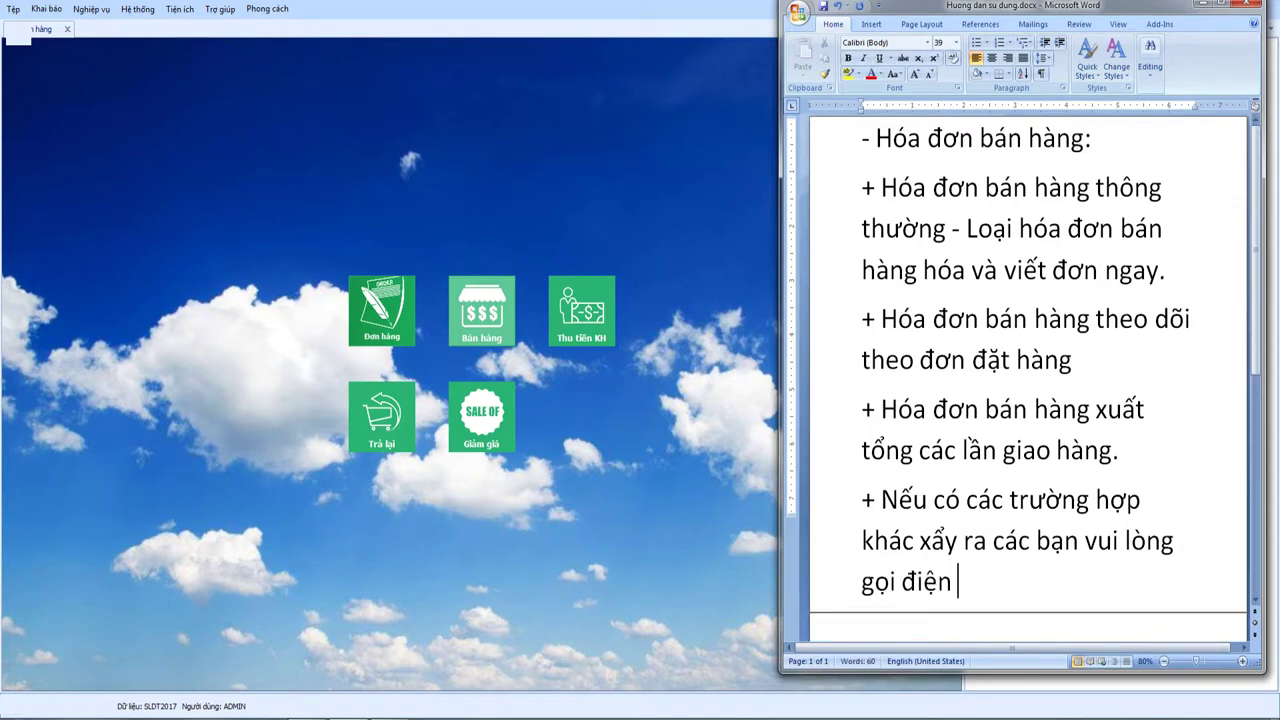
pyautogui.write('để được')
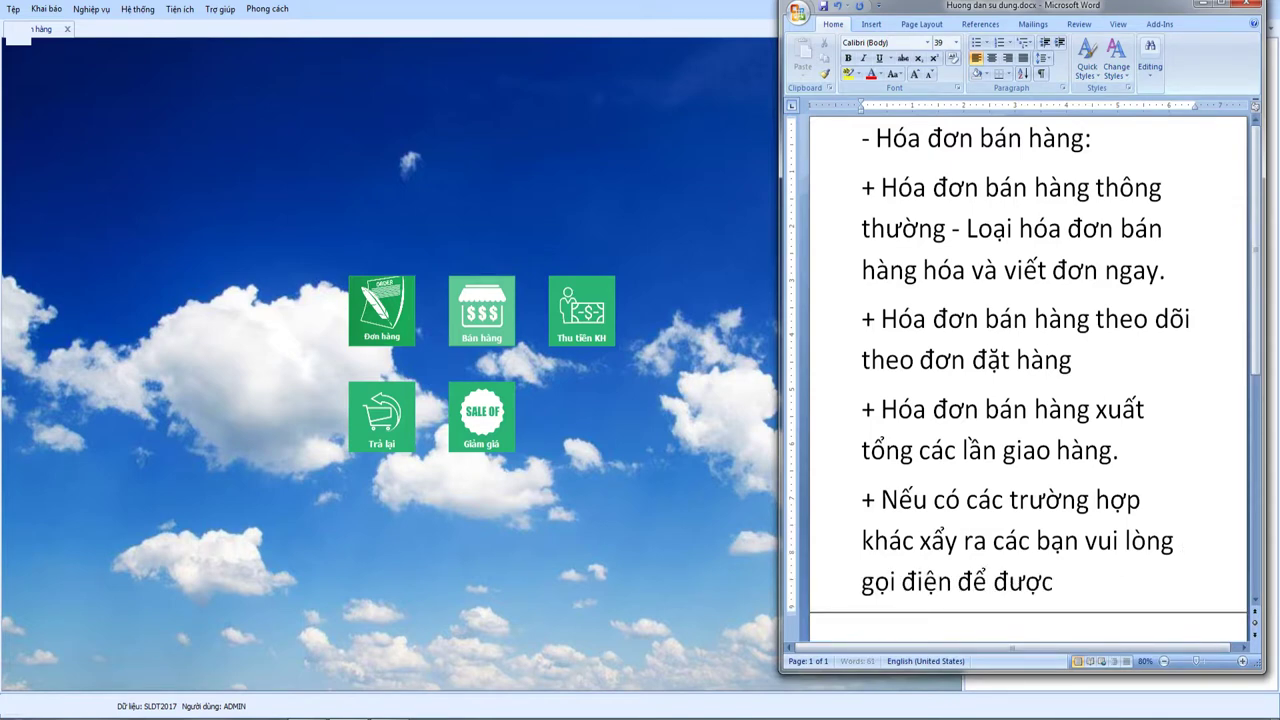
pyautogui.write(' tư vấn')
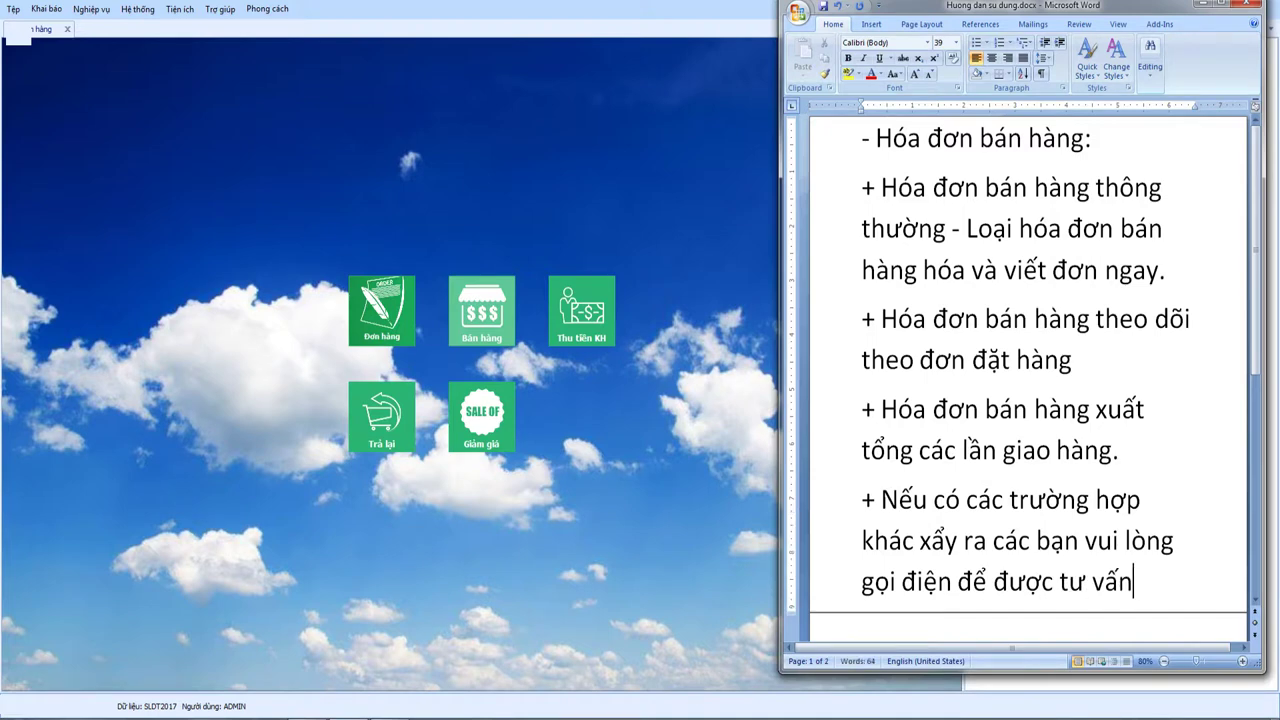
pyautogui.write(':')
pyautogui.click(1120, 450)
pyautogui.hotkey('ctrl', 'Return')
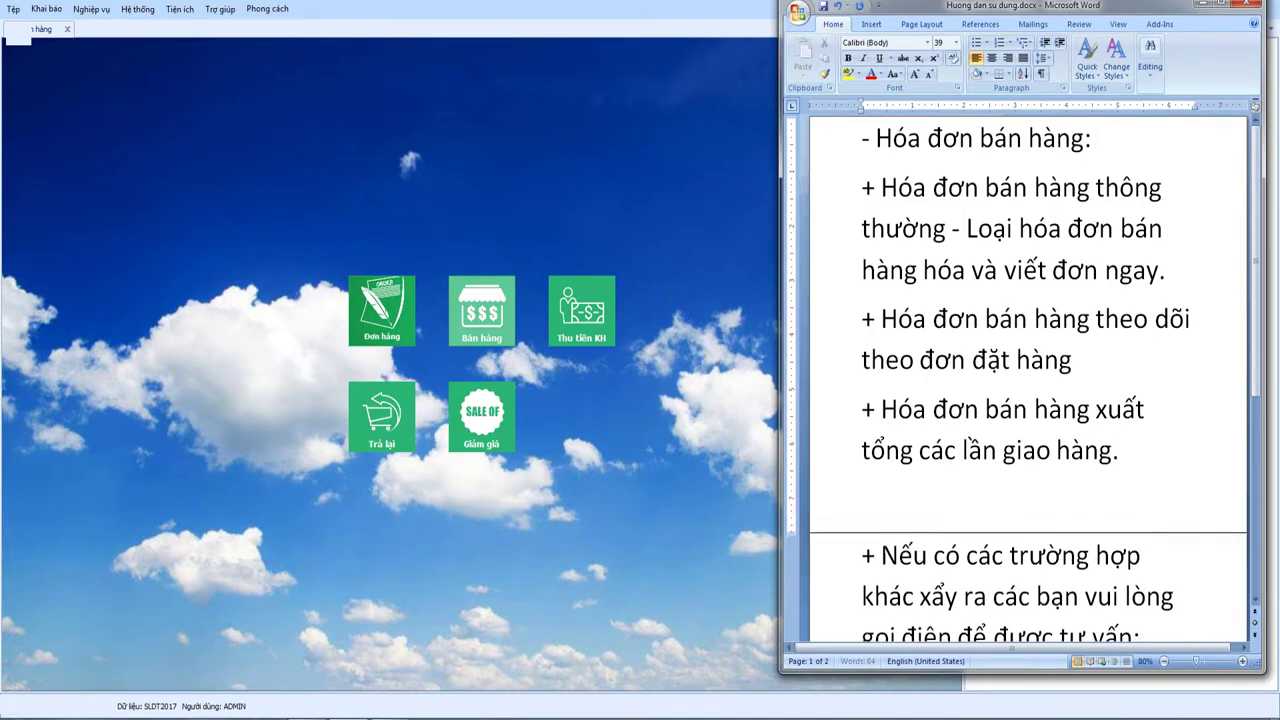
# - Add the item "+ hóa đơn bán hàng xuất khẩu:" below the item on invoices combining several deliveries
pyautogui.write('+ hóa d')
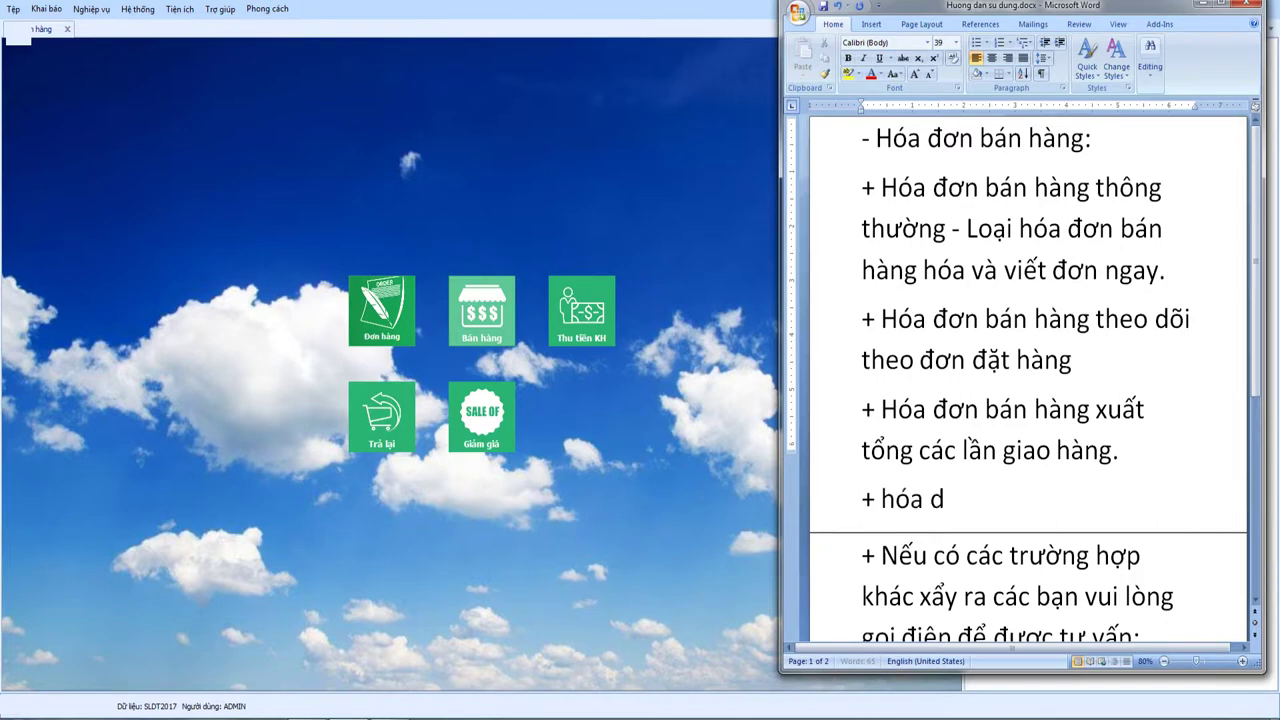
pyautogui.press('BackSpace')
pyautogui.write('đơn bán hàng xu')
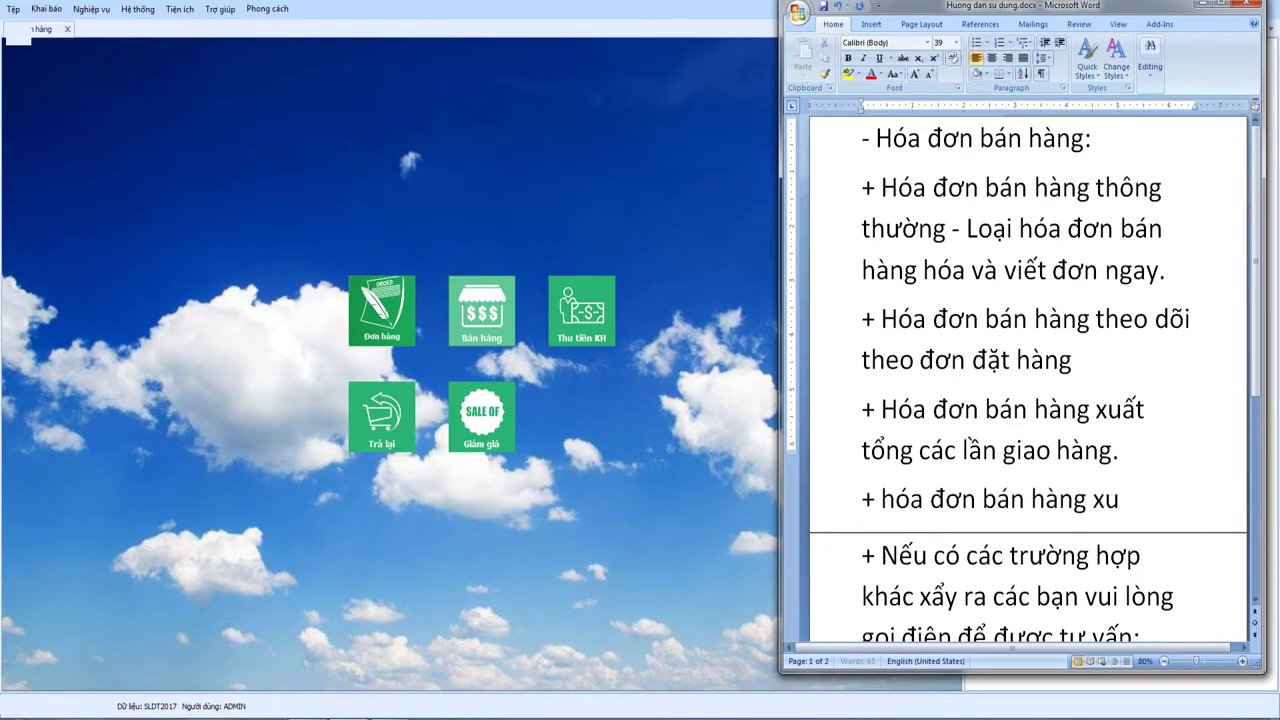
pyautogui.write('ất khẩu')
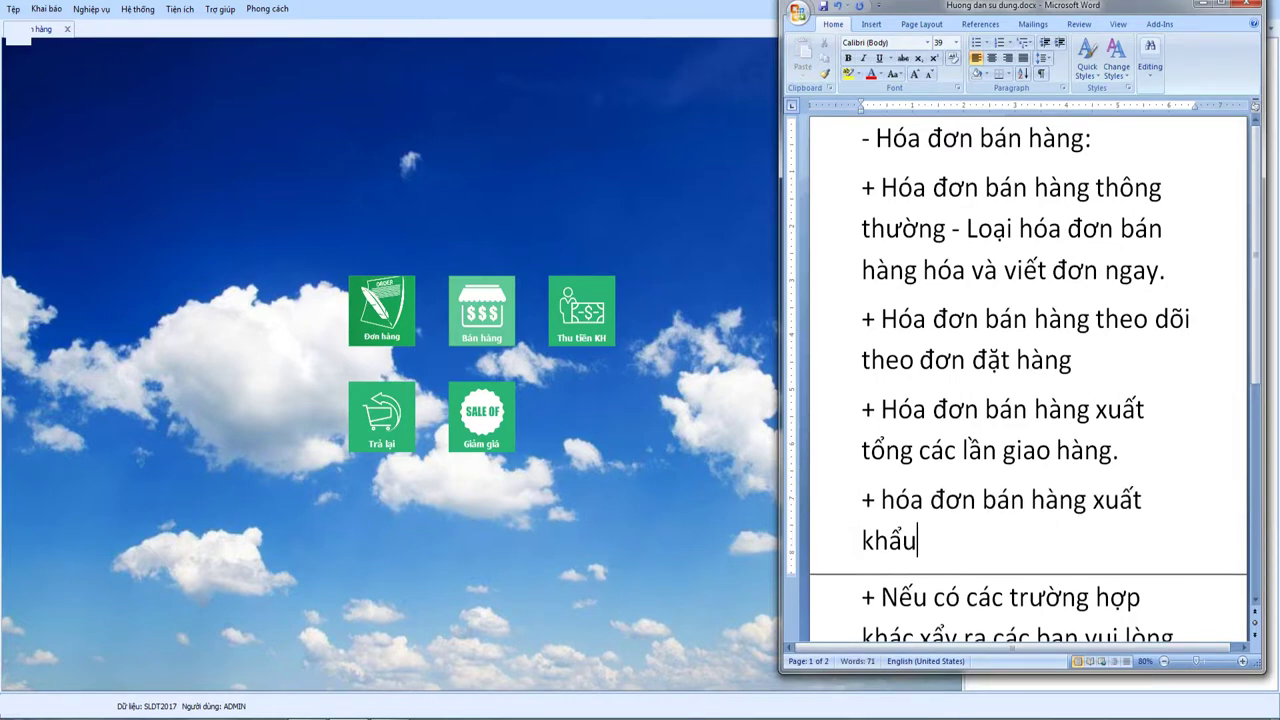
pyautogui.write(':')
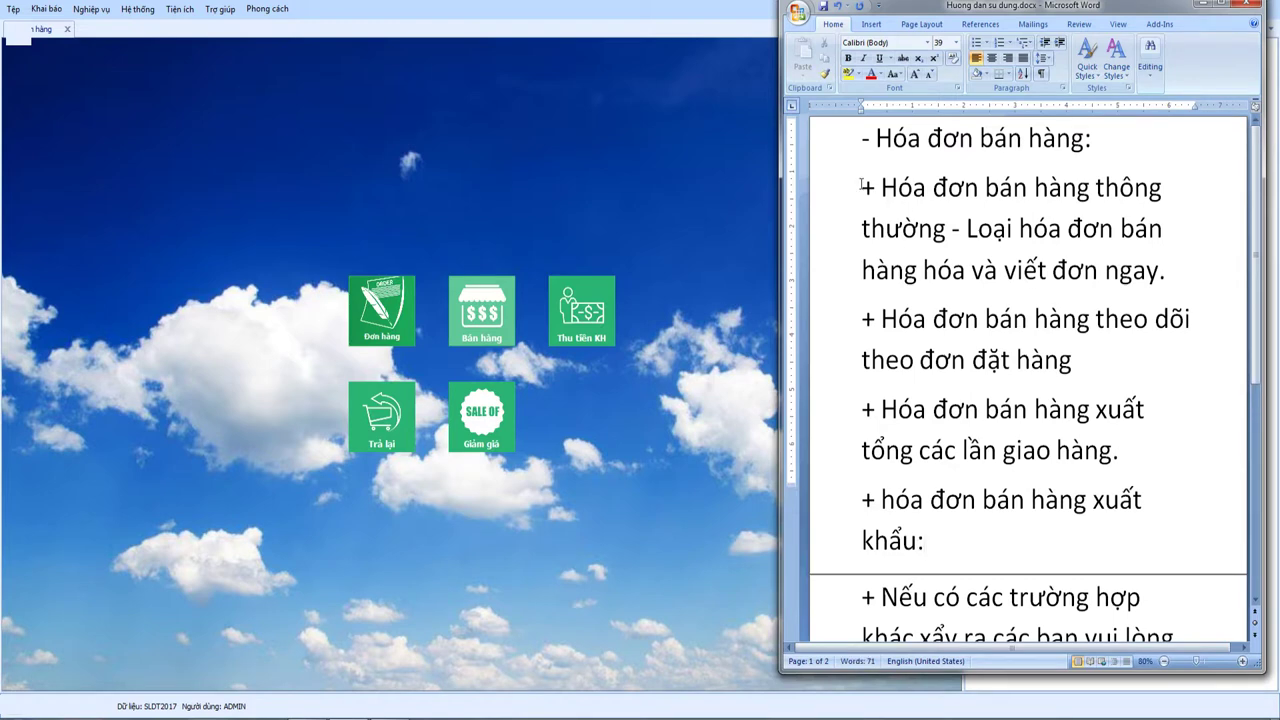
# - Colour the four sales invoice type items red and add an empty line below the closing note about calling for advice
pyautogui.moveTo(860, 187); pyautogui.dragTo(971, 530)
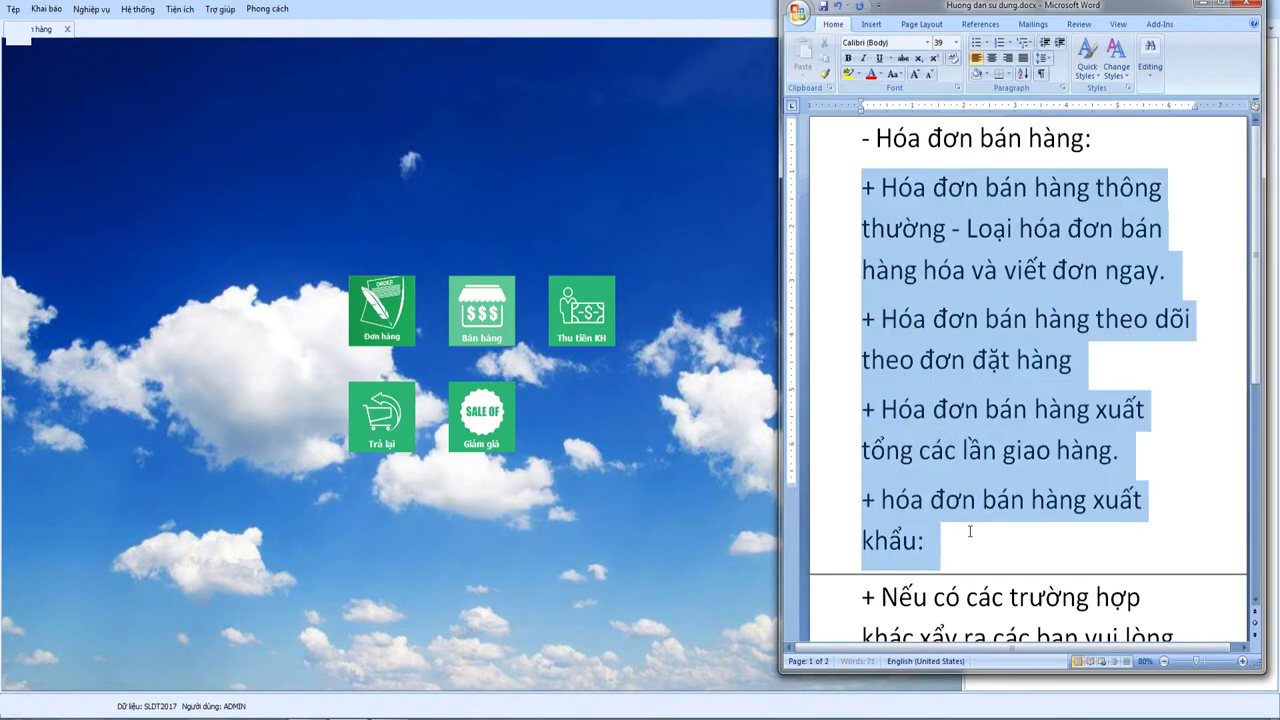
pyautogui.click(871, 75)
pyautogui.click(914, 360)
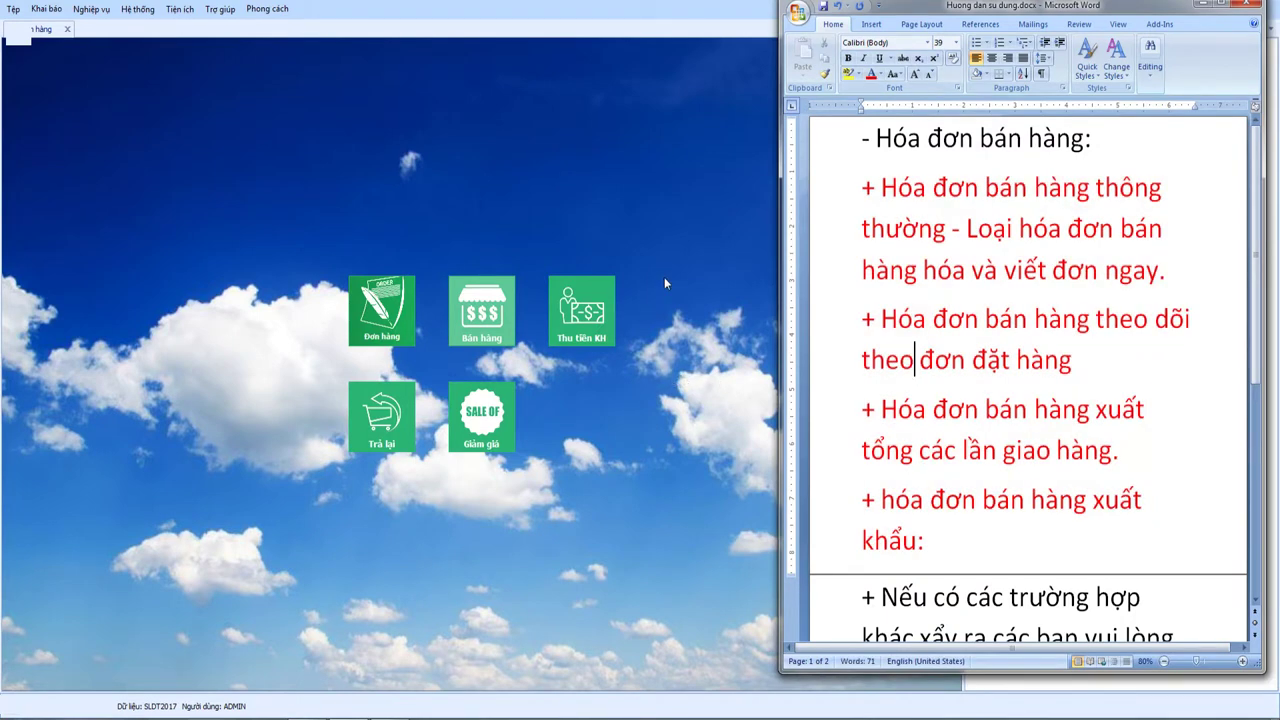
pyautogui.scroll(-3, 1000, 360)
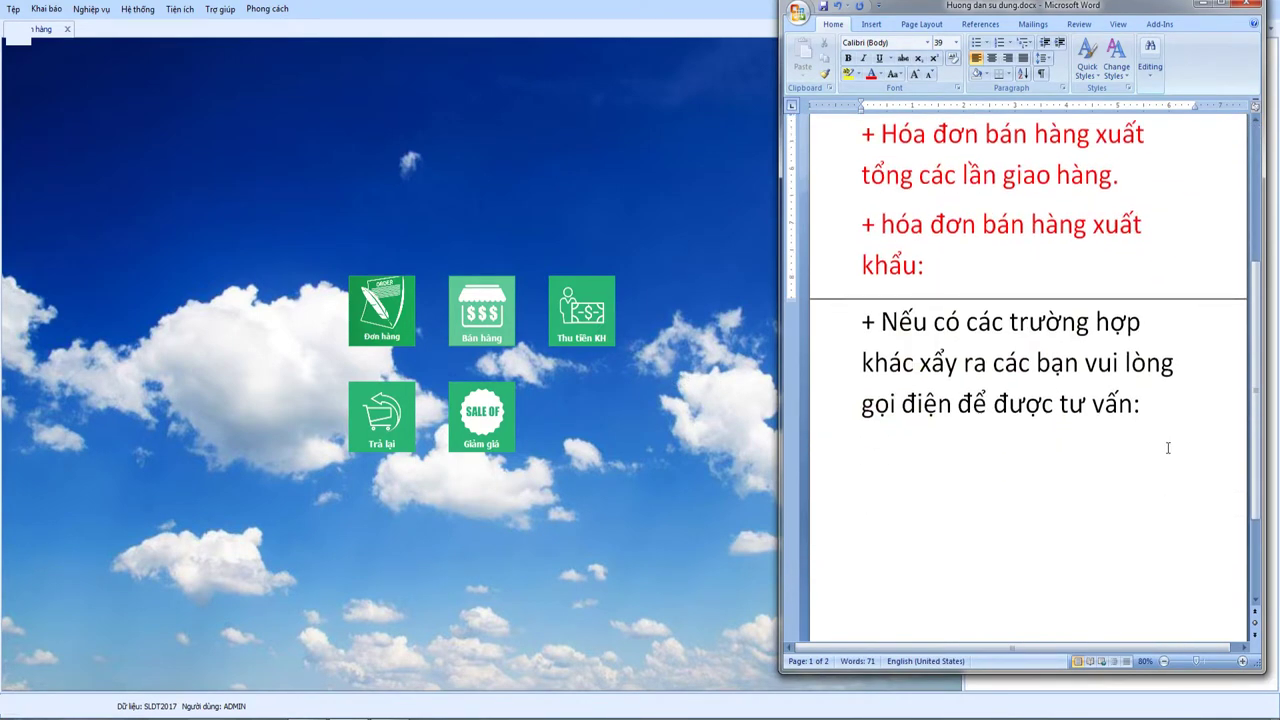
pyautogui.click(1140, 403)
pyautogui.press('Return')
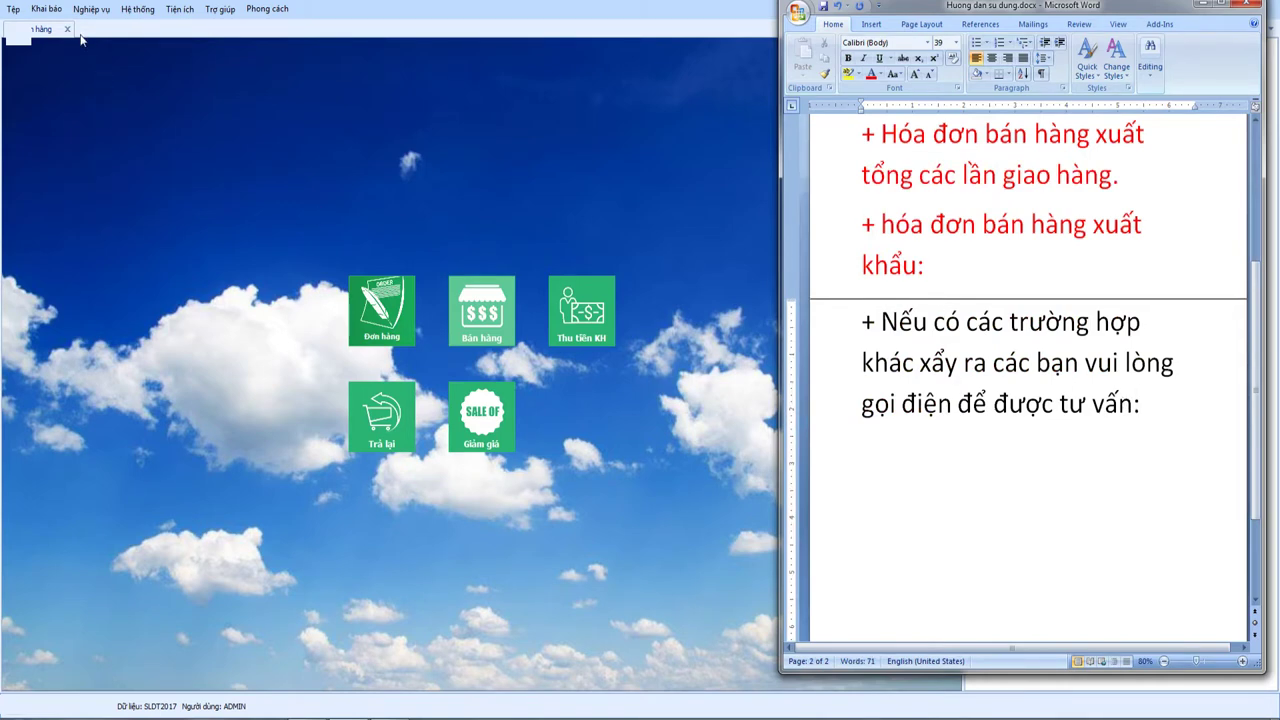
# - Switch to the accounting software, open the Vật tư hàng hóa catalogue and look through the finished product, goods and material items
pyautogui.click(46, 9)
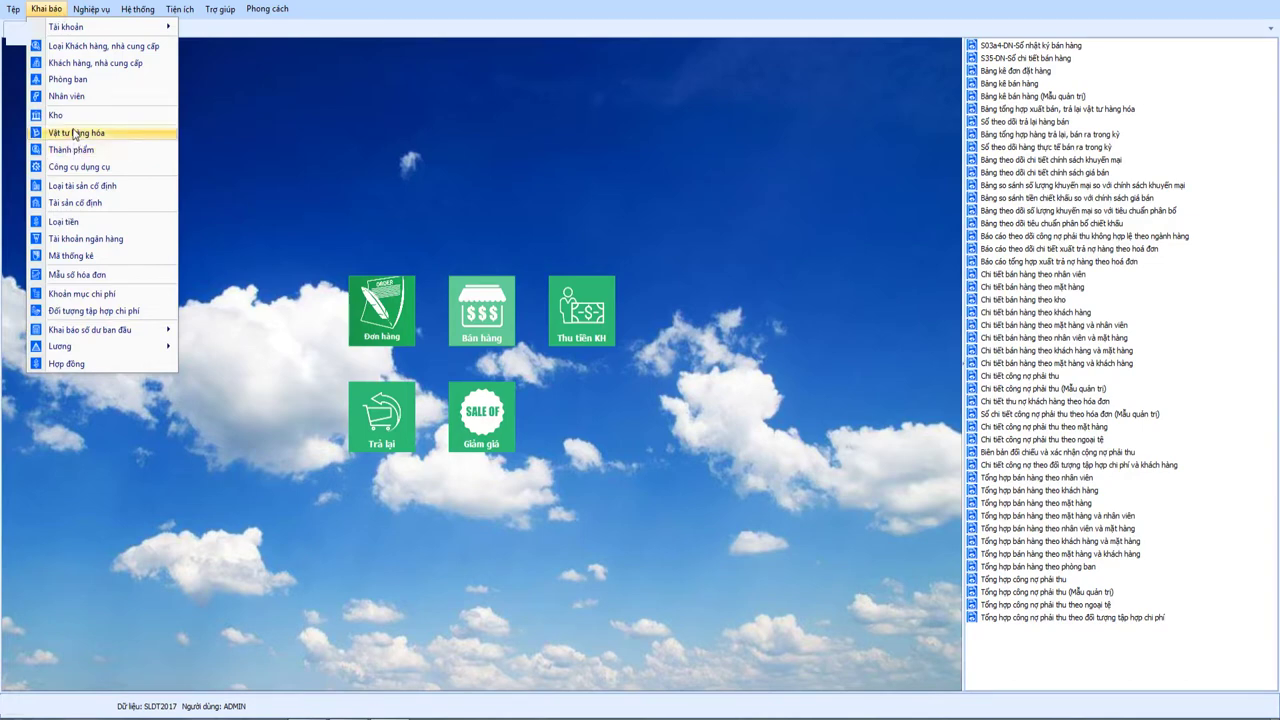
pyautogui.click(74, 134)
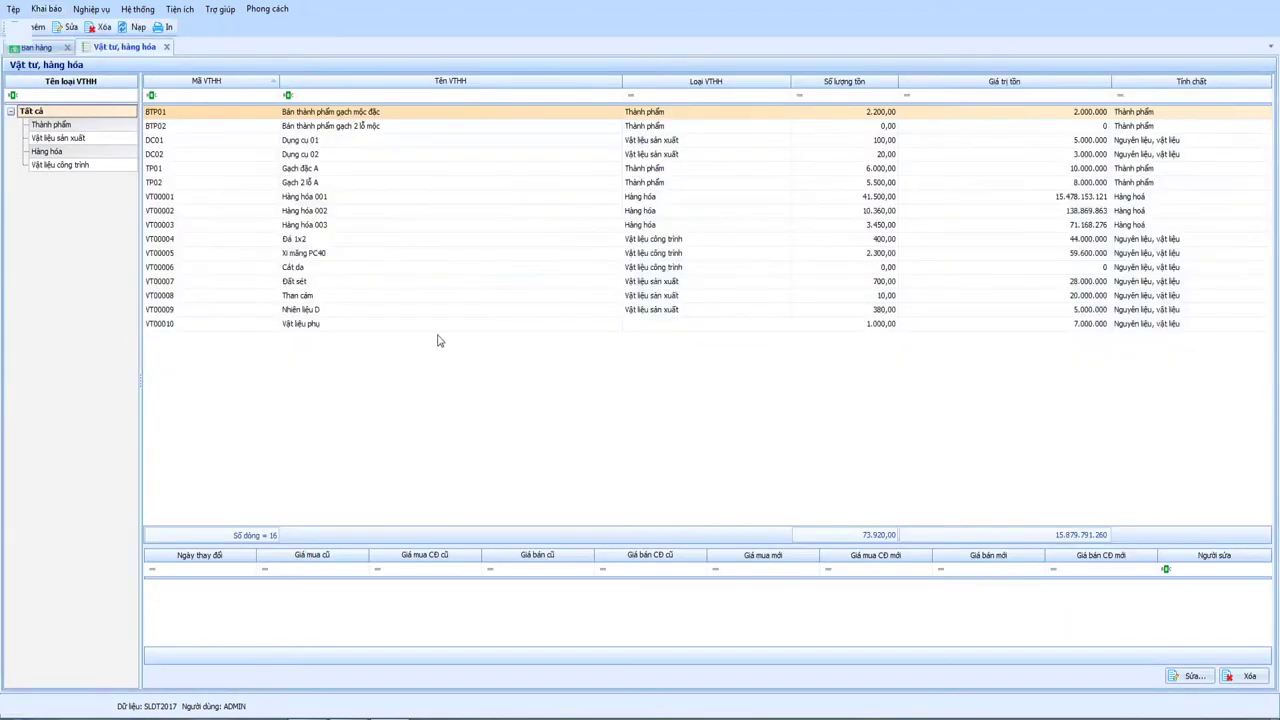
pyautogui.click(307, 197)
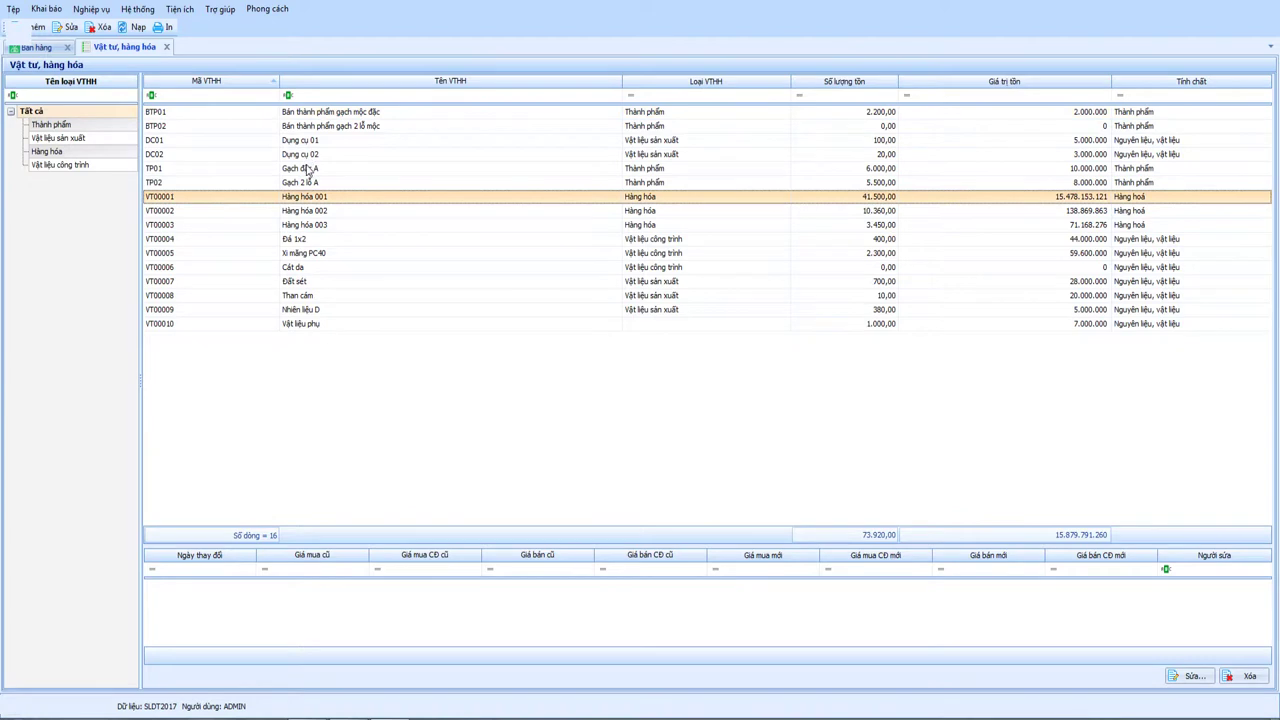
pyautogui.click(307, 170)
pyautogui.click(307, 198)
pyautogui.click(307, 213)
pyautogui.click(305, 240)
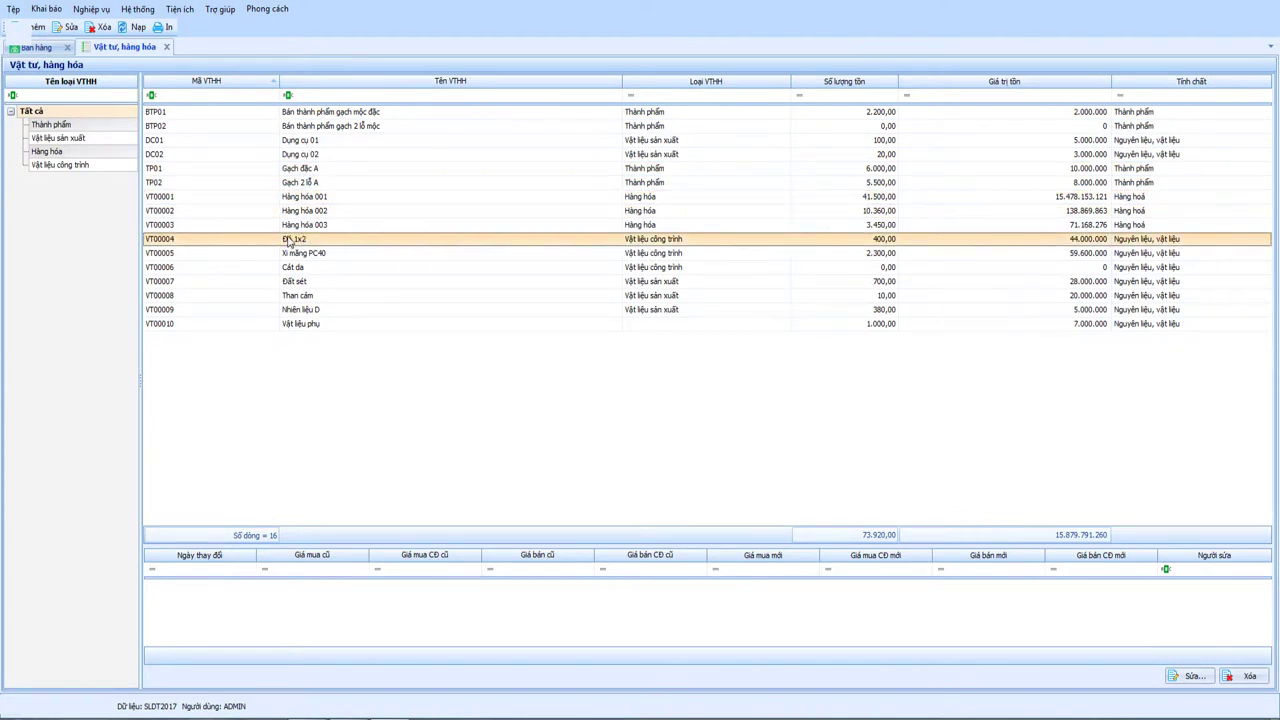
pyautogui.click(308, 227)
pyautogui.click(307, 212)
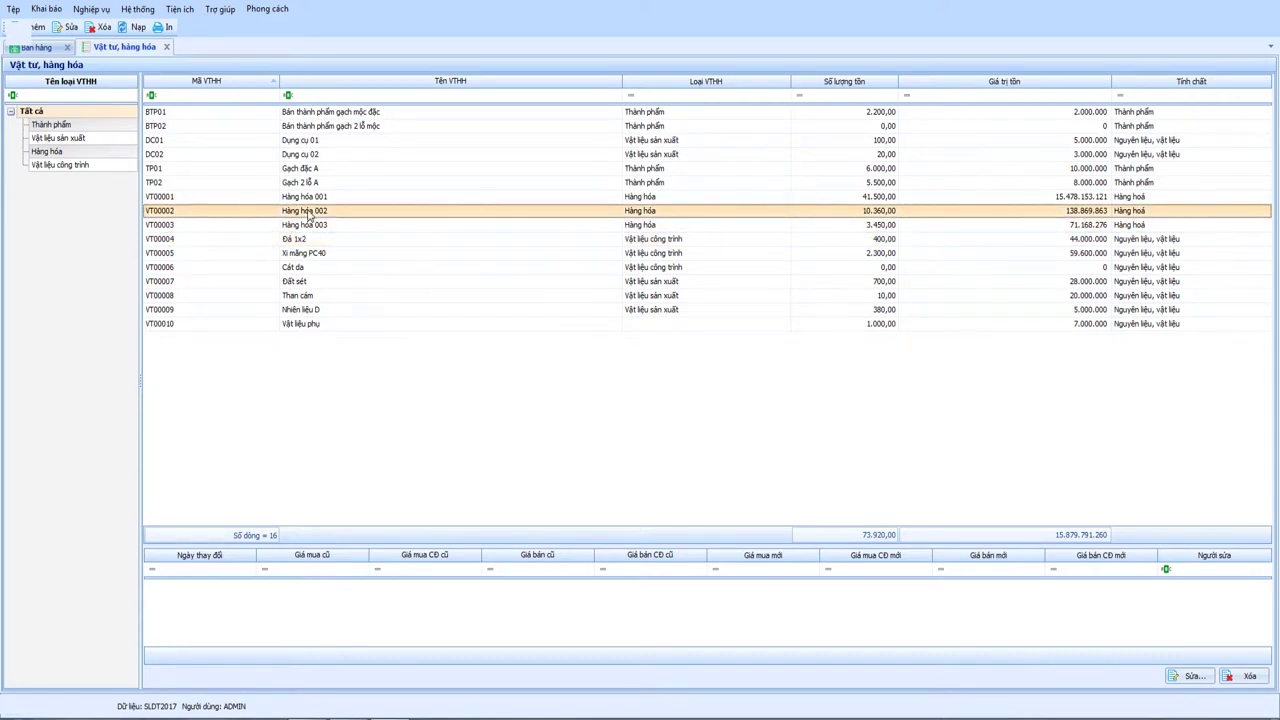
pyautogui.click(312, 198)
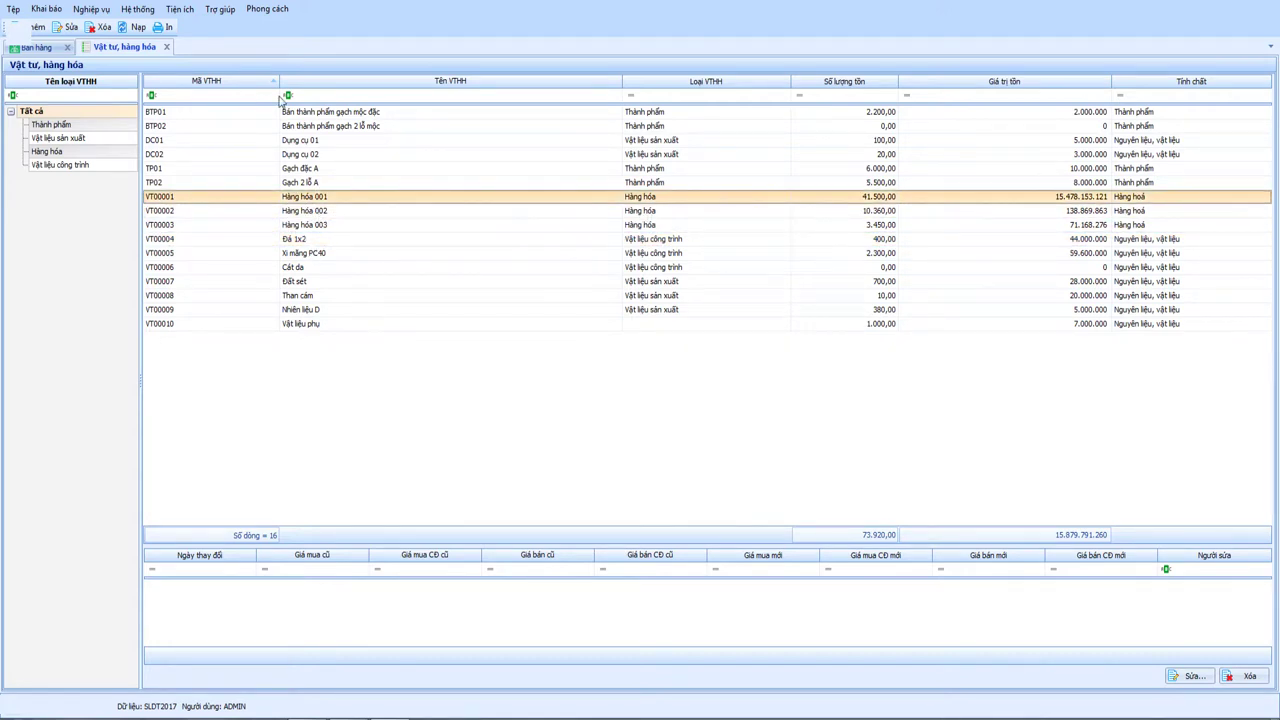
# - Open the record of item VT00001, examine its warehouse choices and item name, and close it without saving
pyautogui.doubleClick(220, 202)
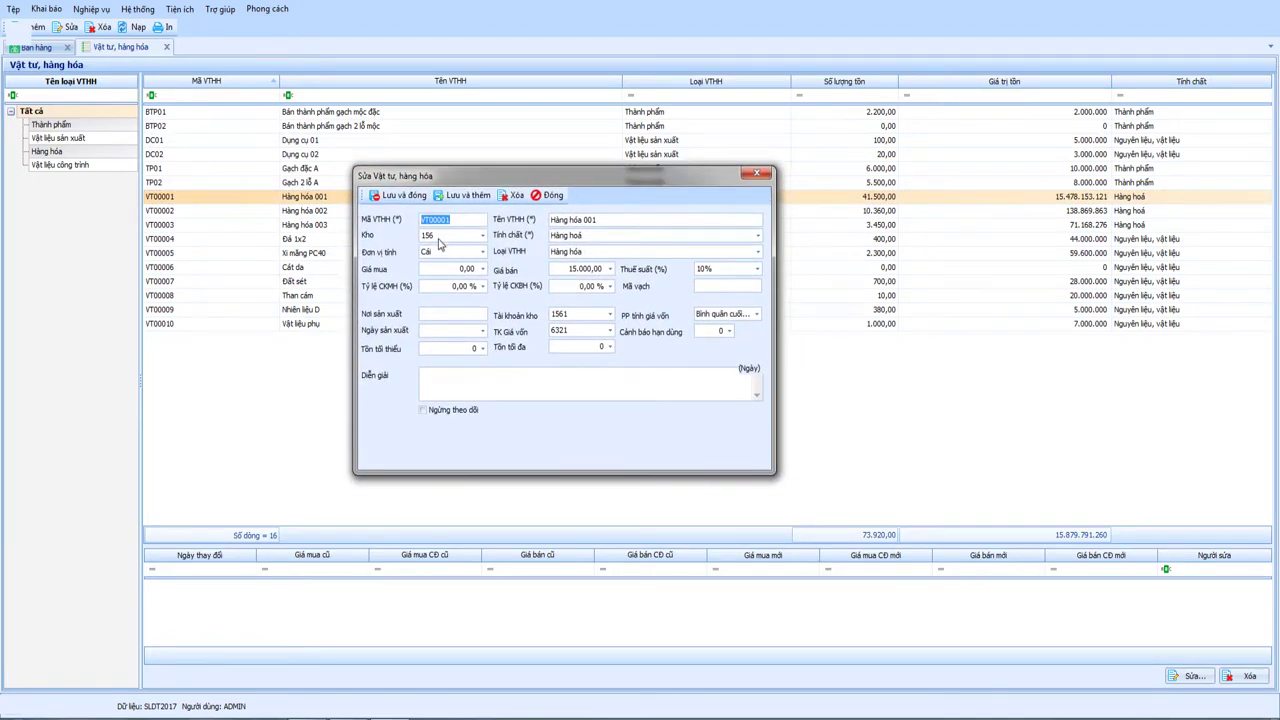
pyautogui.click(436, 236)
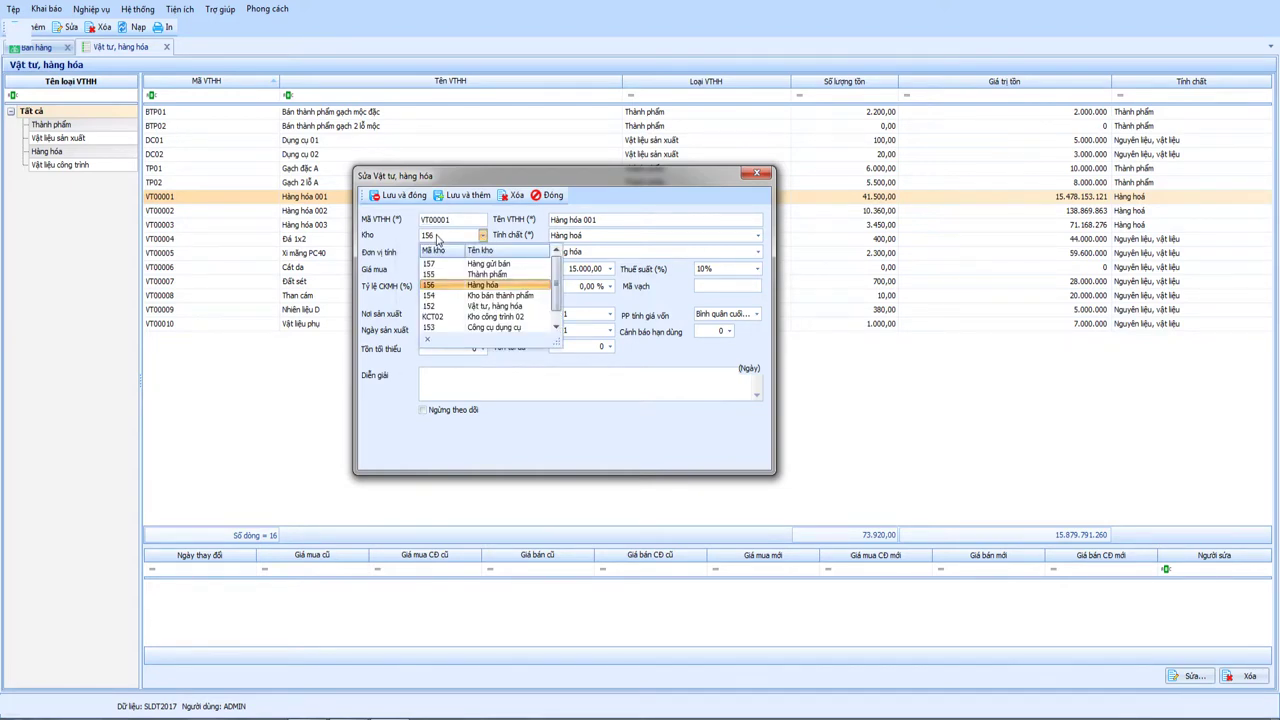
pyautogui.click(436, 237)
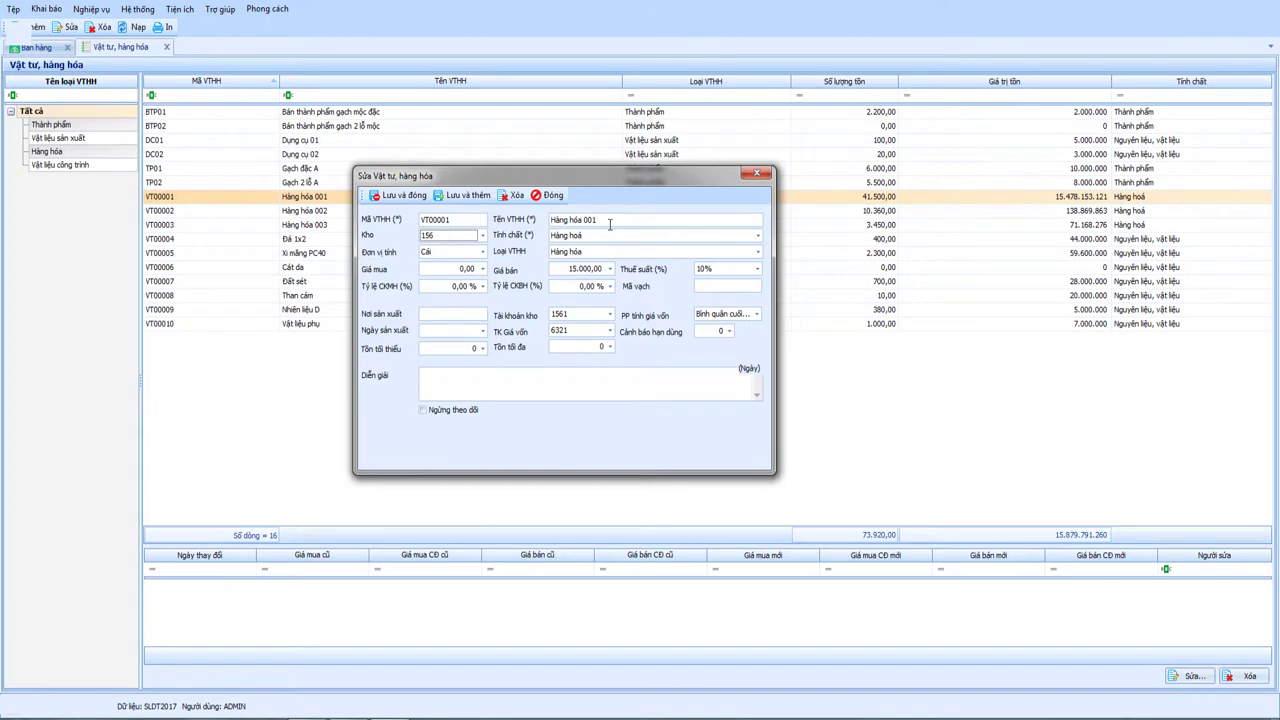
pyautogui.moveTo(614, 222); pyautogui.dragTo(548, 221)
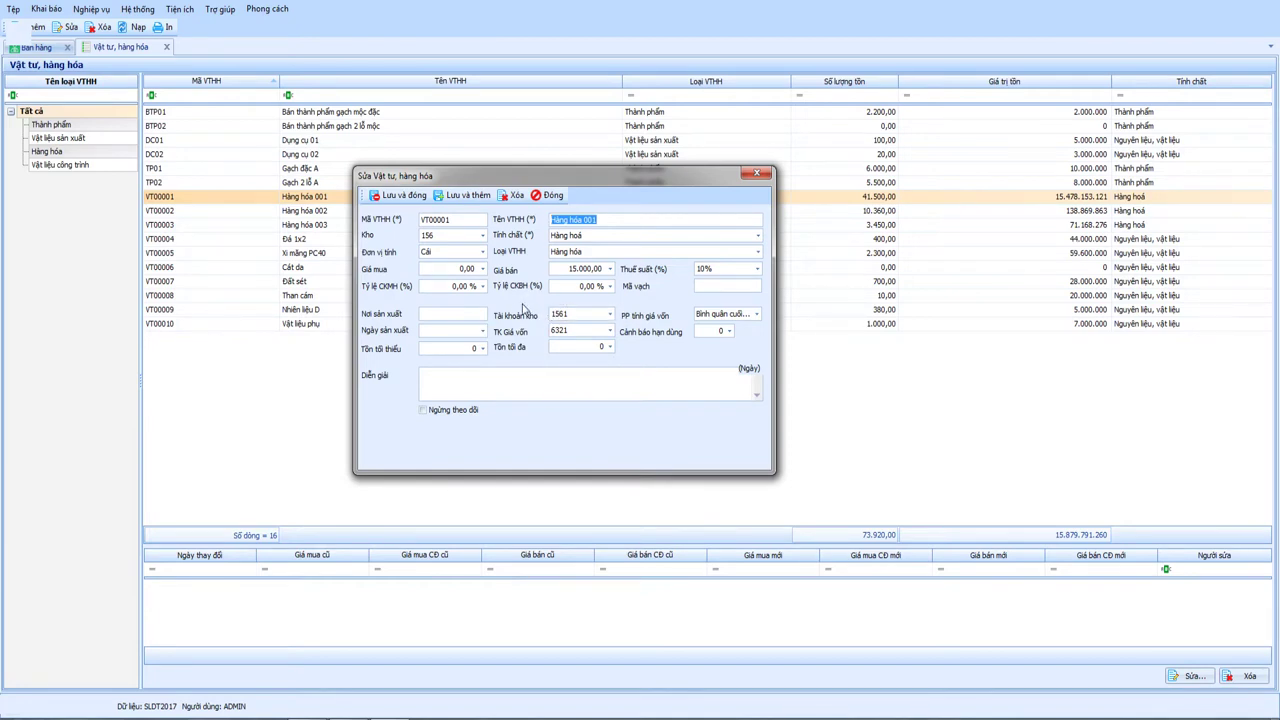
pyautogui.click(552, 197)
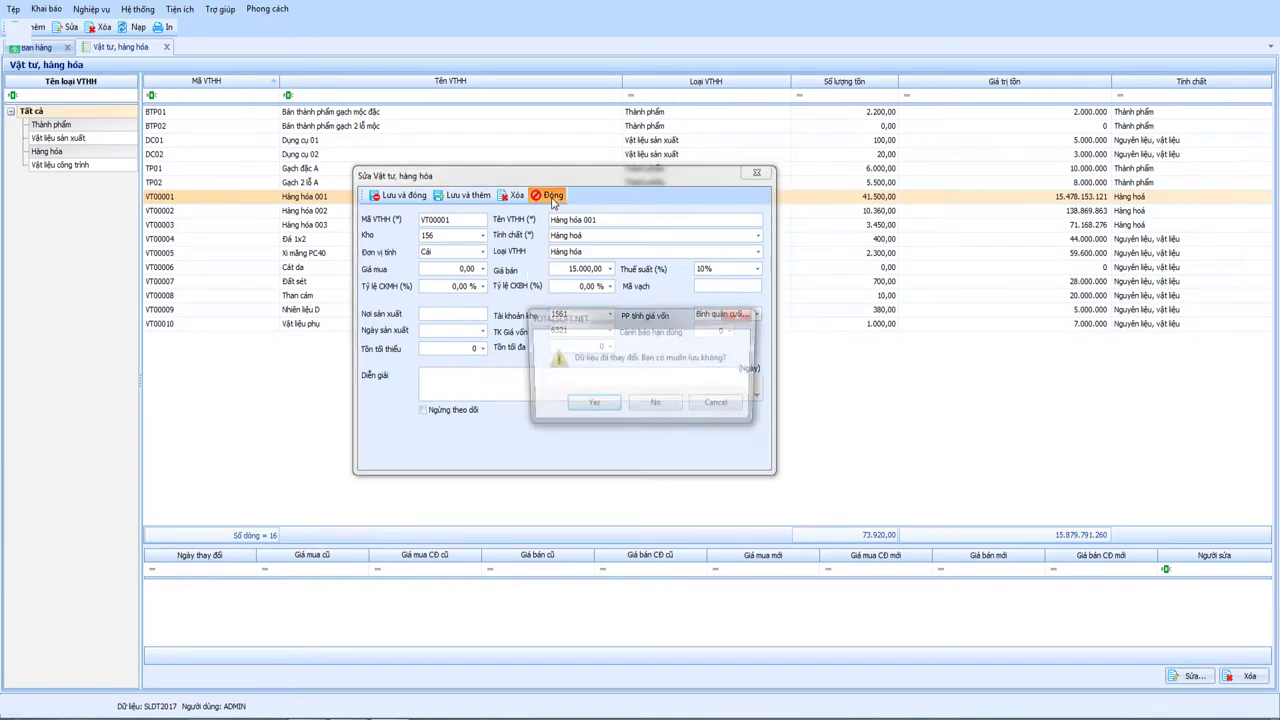
pyautogui.click(653, 401)
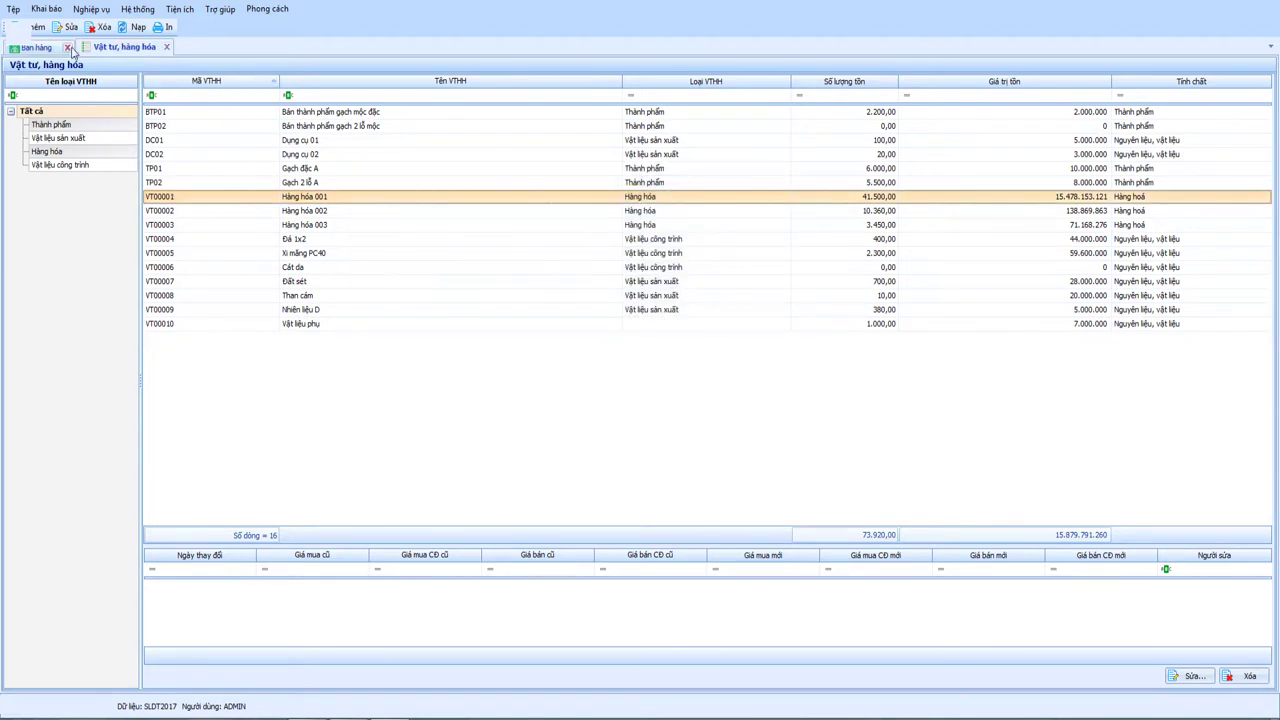
# - Open the Hóa đơn bán hàng list from the sales module and start a new sales invoice
pyautogui.click(50, 48)
pyautogui.click(488, 330)
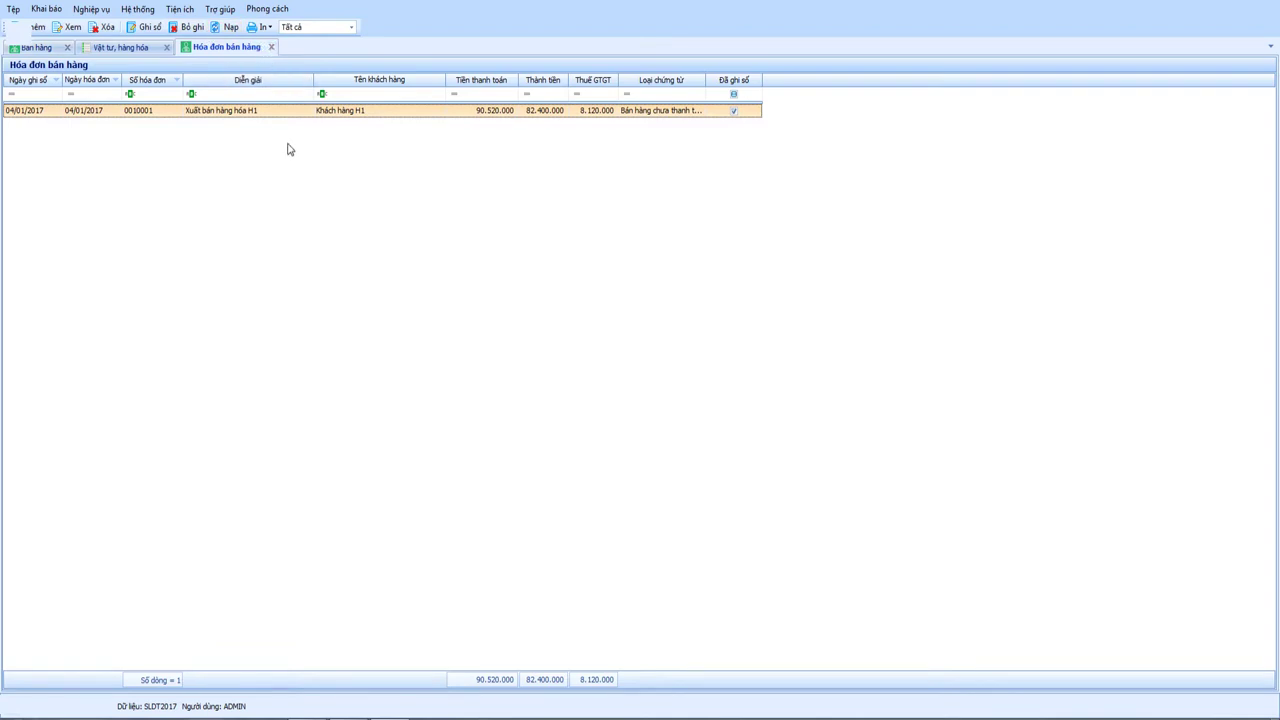
pyautogui.rightClick(288, 149)
pyautogui.click(330, 154)
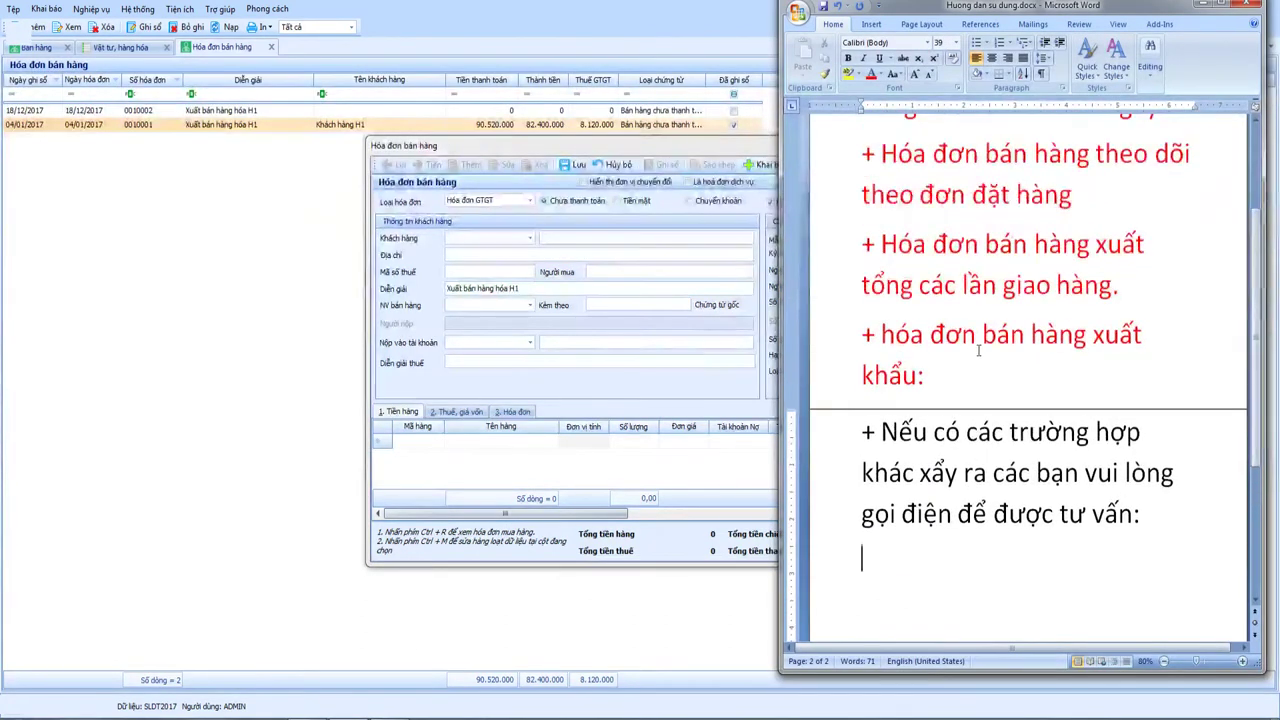
# - In the Word guide, add the item "+ Hóa đơn bán hàng dịch vụ" below the export invoice item
pyautogui.click(971, 373)
pyautogui.press('Return')
pyautogui.write('+')
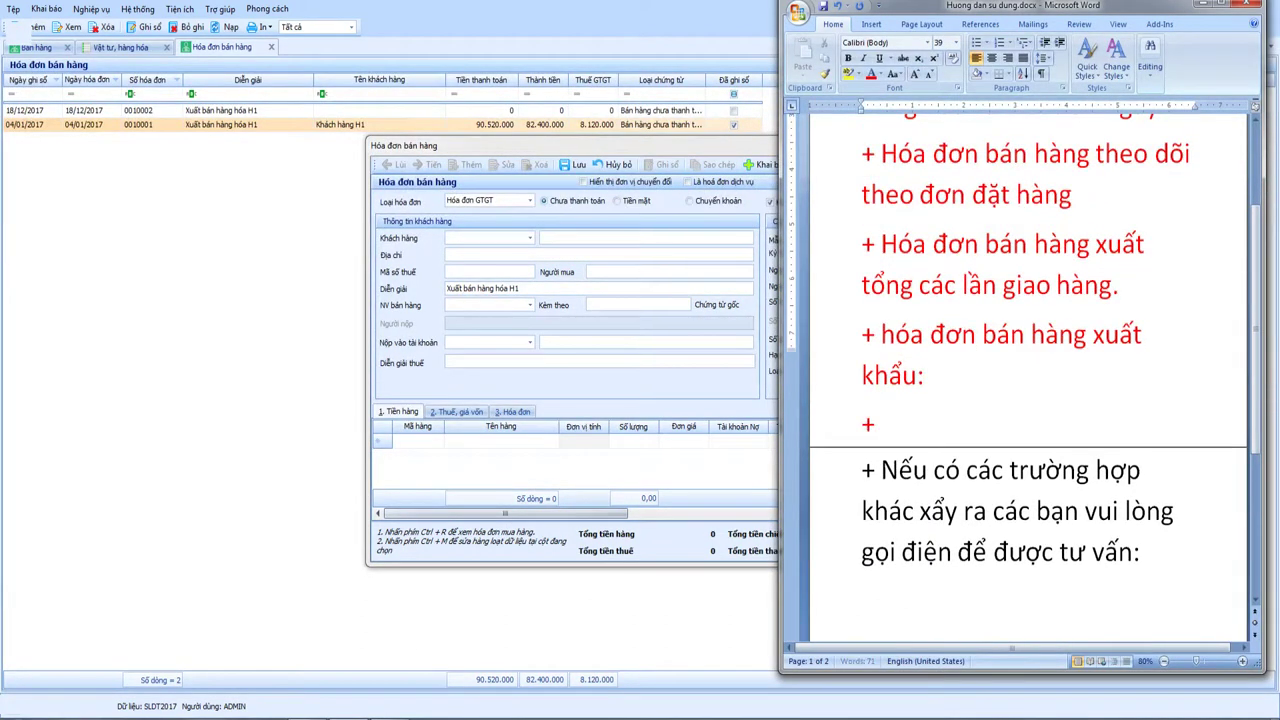
pyautogui.write(' Hóa đơn bán hàng ')
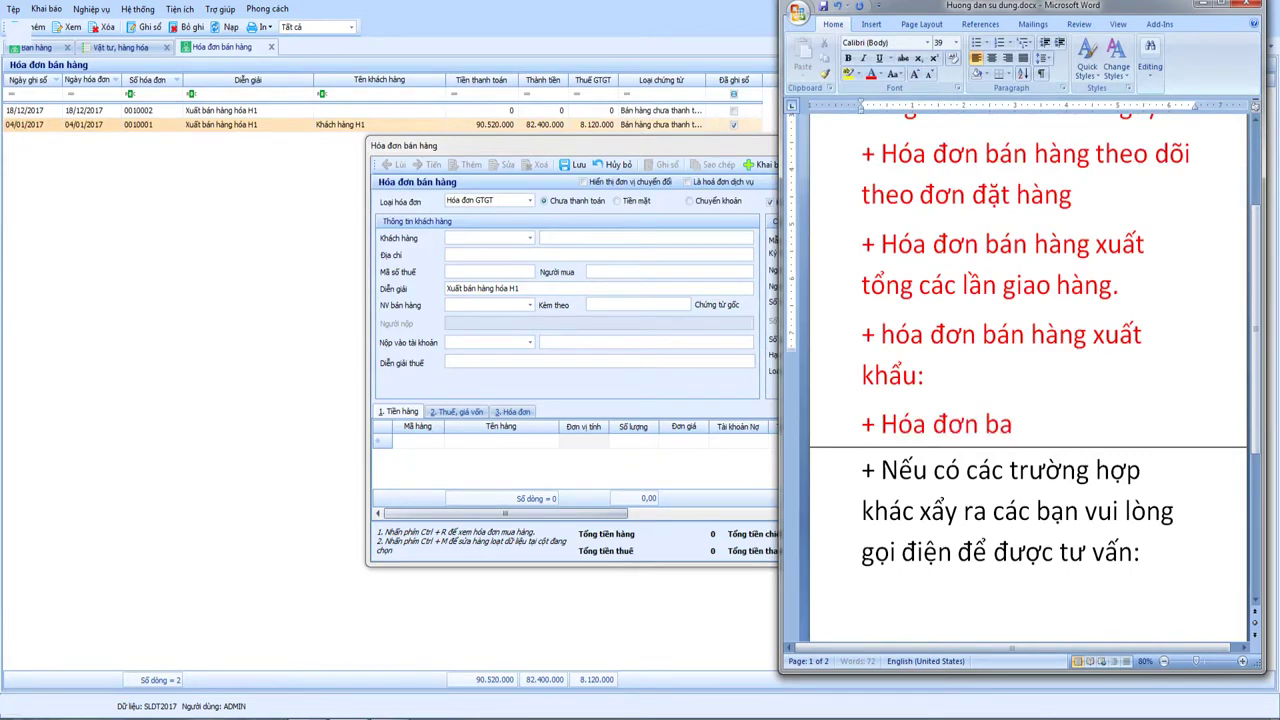
pyautogui.write('dih')
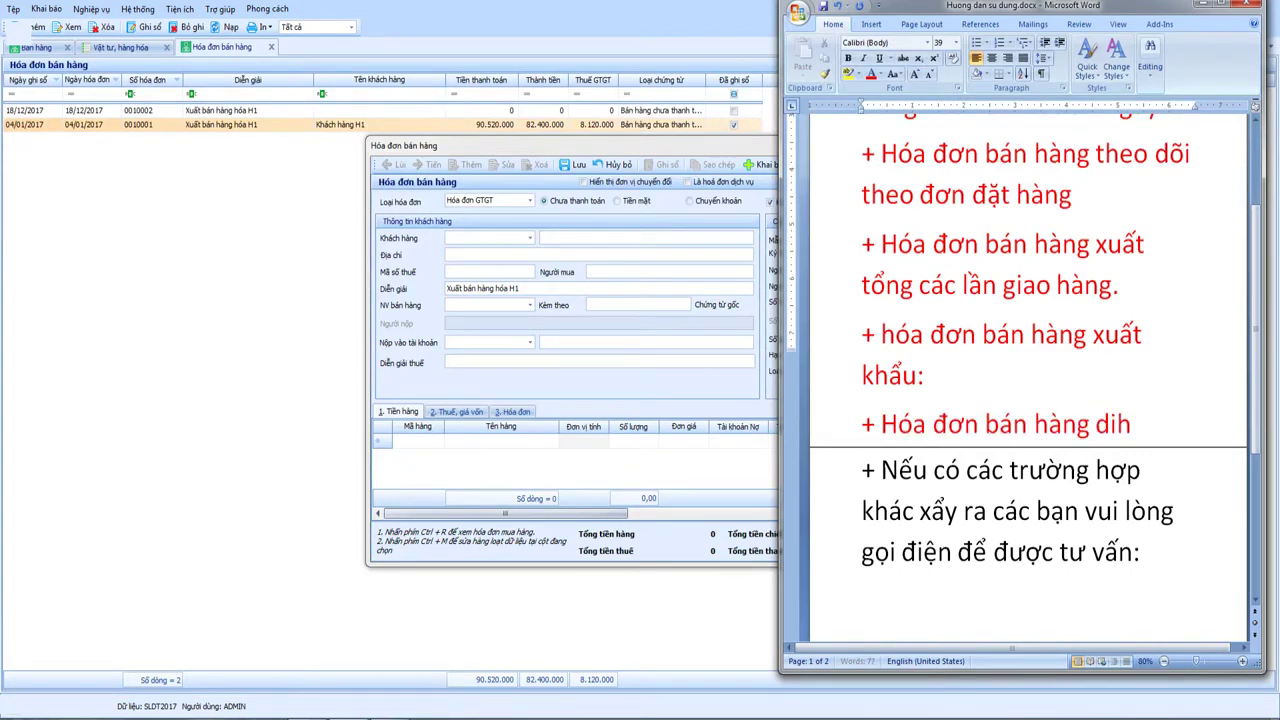
pyautogui.press('BackSpace')
pyautogui.press('BackSpace')
pyautogui.write('ịch vụ')
# - Highlight all the red invoice type items in the Word guide and review them down to the closing note
pyautogui.scroll(3, 976, 362)
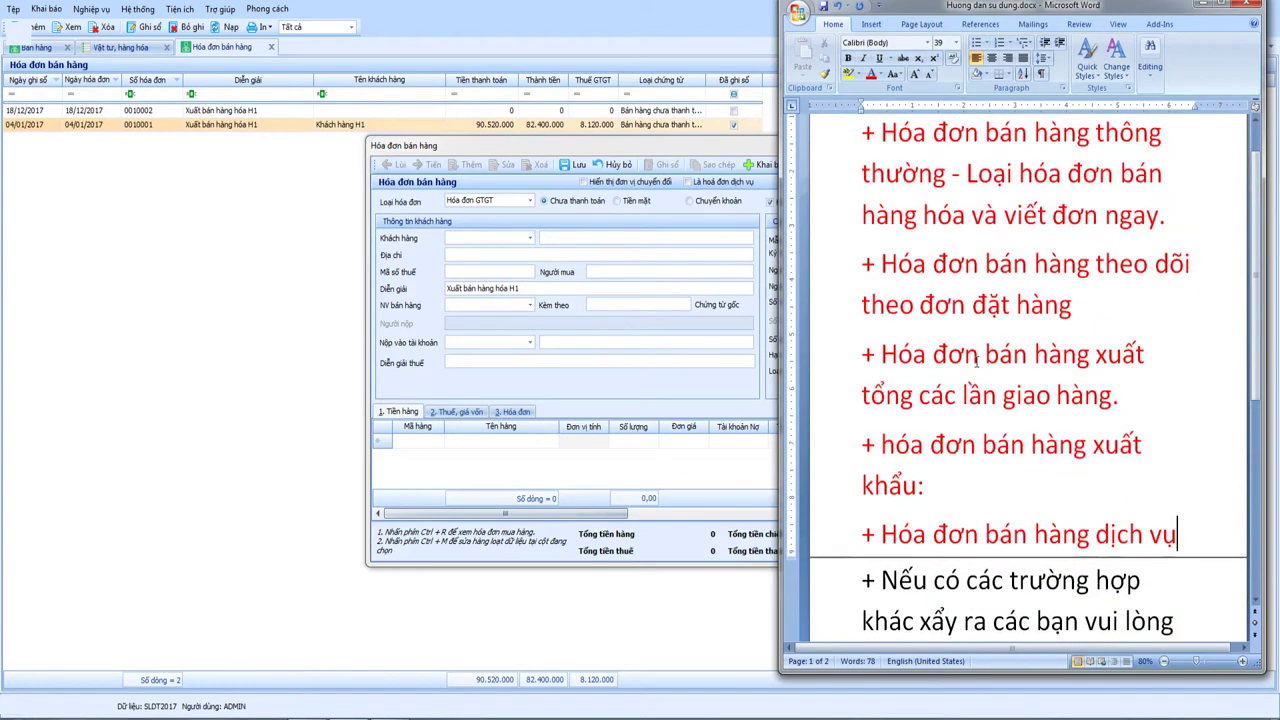
pyautogui.moveTo(862, 187); pyautogui.dragTo(1194, 577)
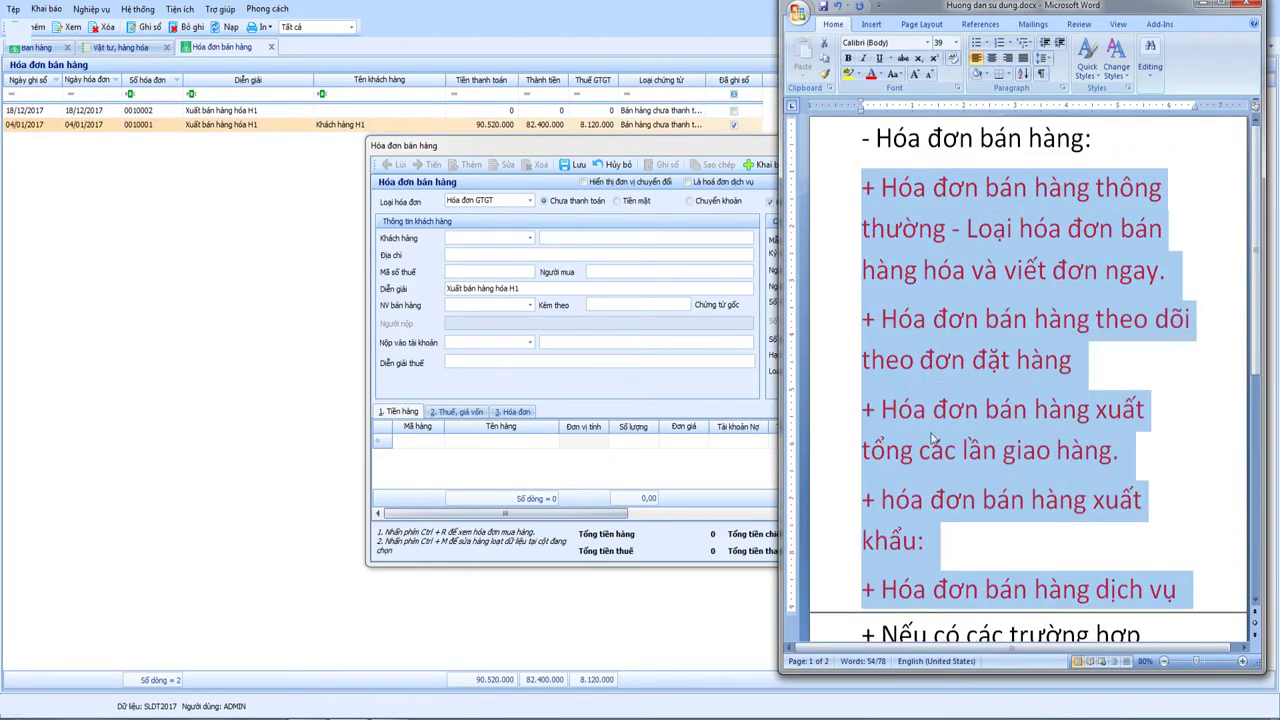
pyautogui.scroll(-1, 917, 407)
pyautogui.scroll(-1, 917, 407)
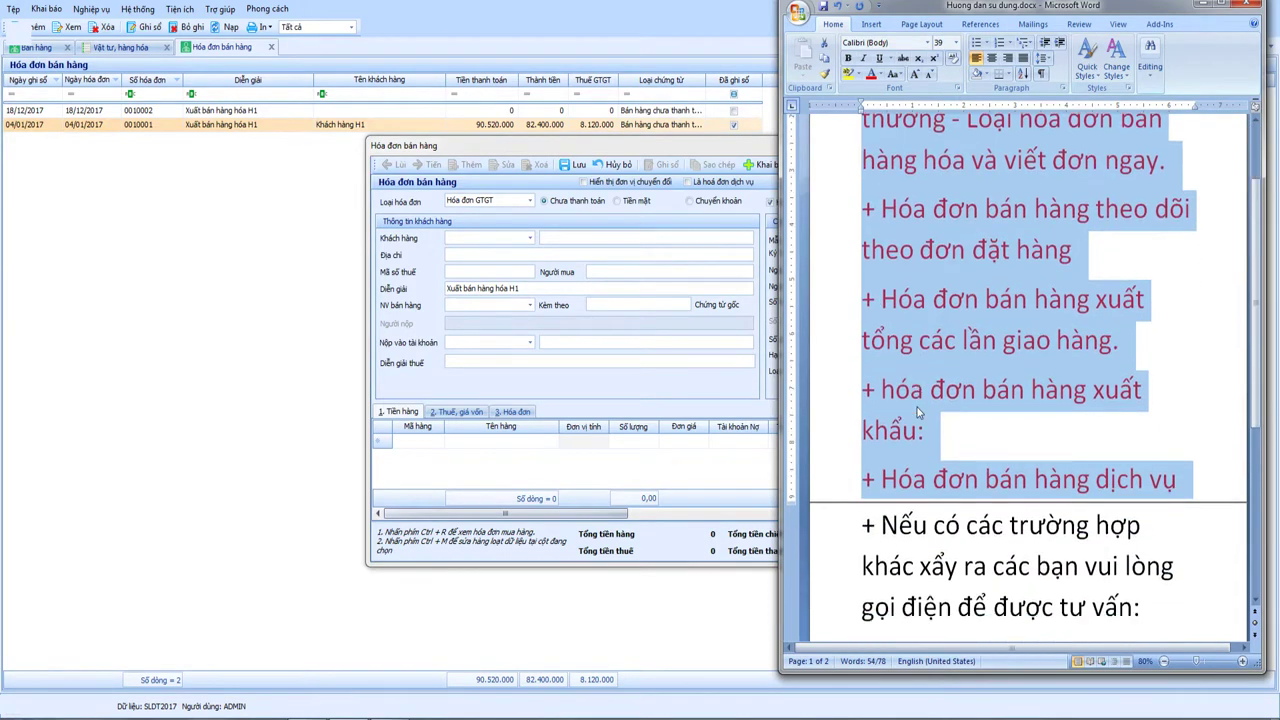
# - Return to the new sales invoice, examine its invoice type, Mẫu số and Ký hiệu fields, and close it without saving
pyautogui.click(651, 146)
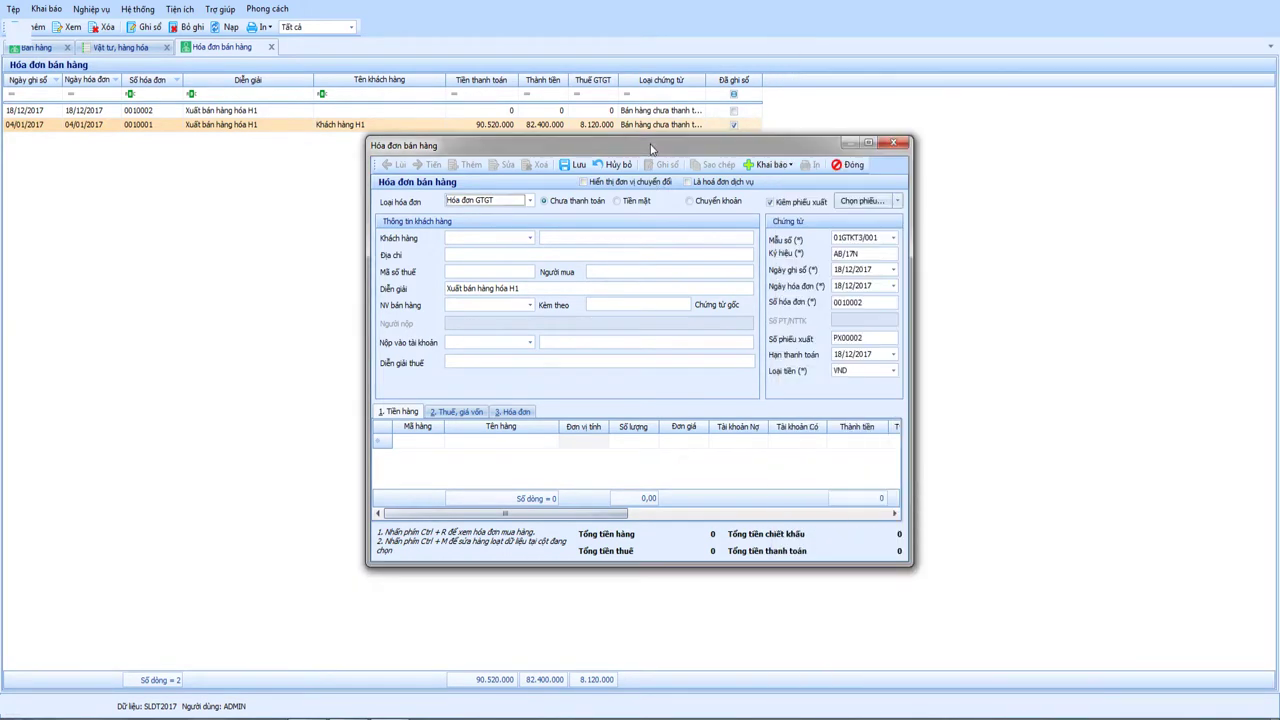
pyautogui.click(530, 201)
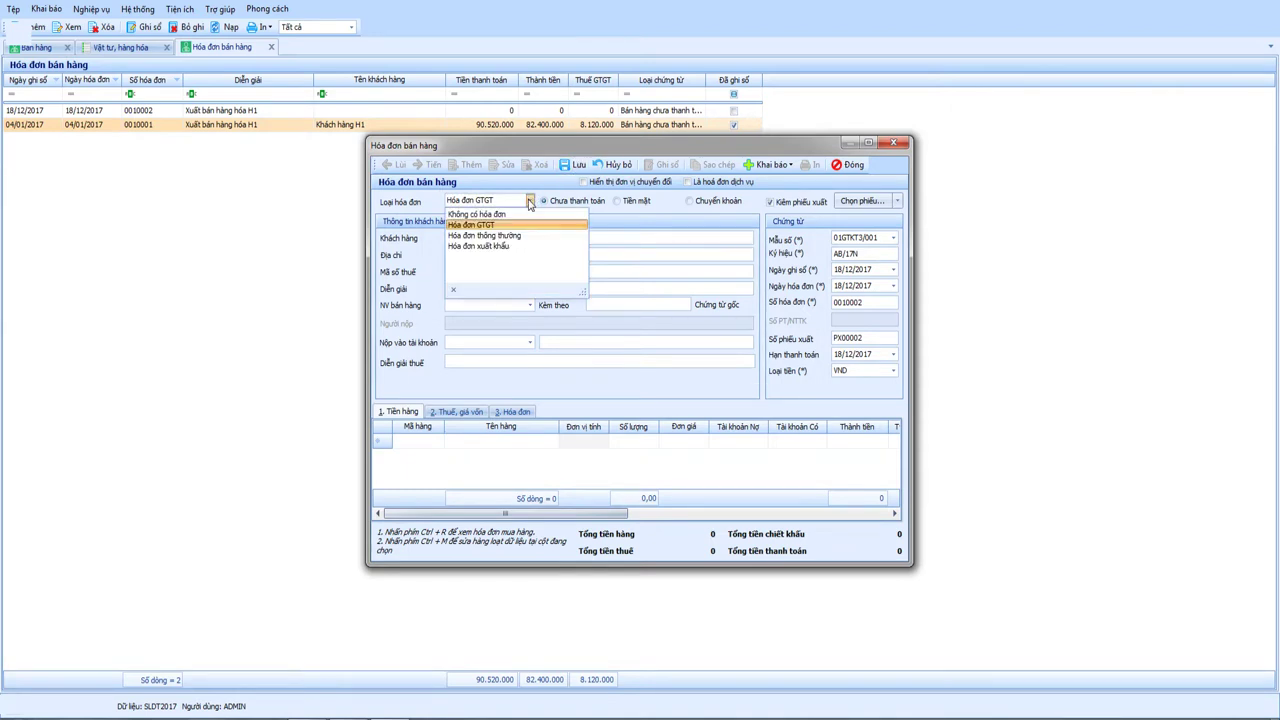
pyautogui.click(513, 229)
pyautogui.click(885, 238)
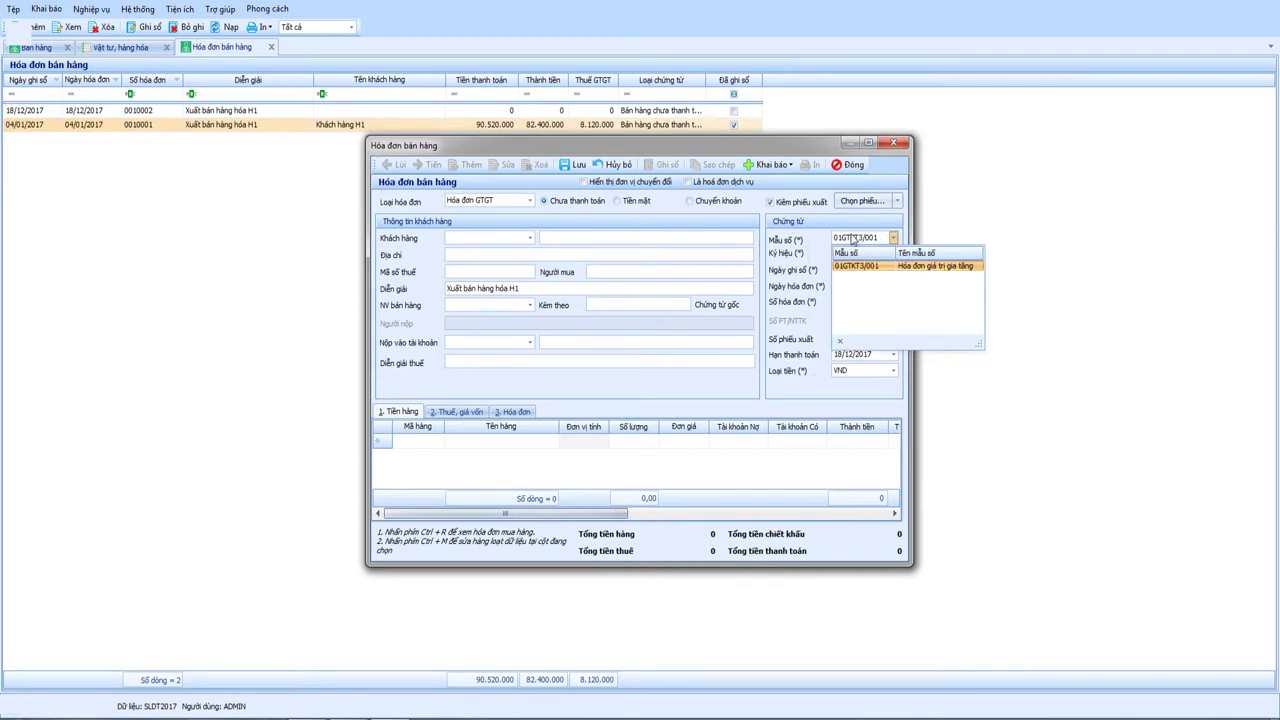
pyautogui.click(885, 238)
pyautogui.doubleClick(852, 254)
pyautogui.moveTo(852, 254); pyautogui.dragTo(803, 258)
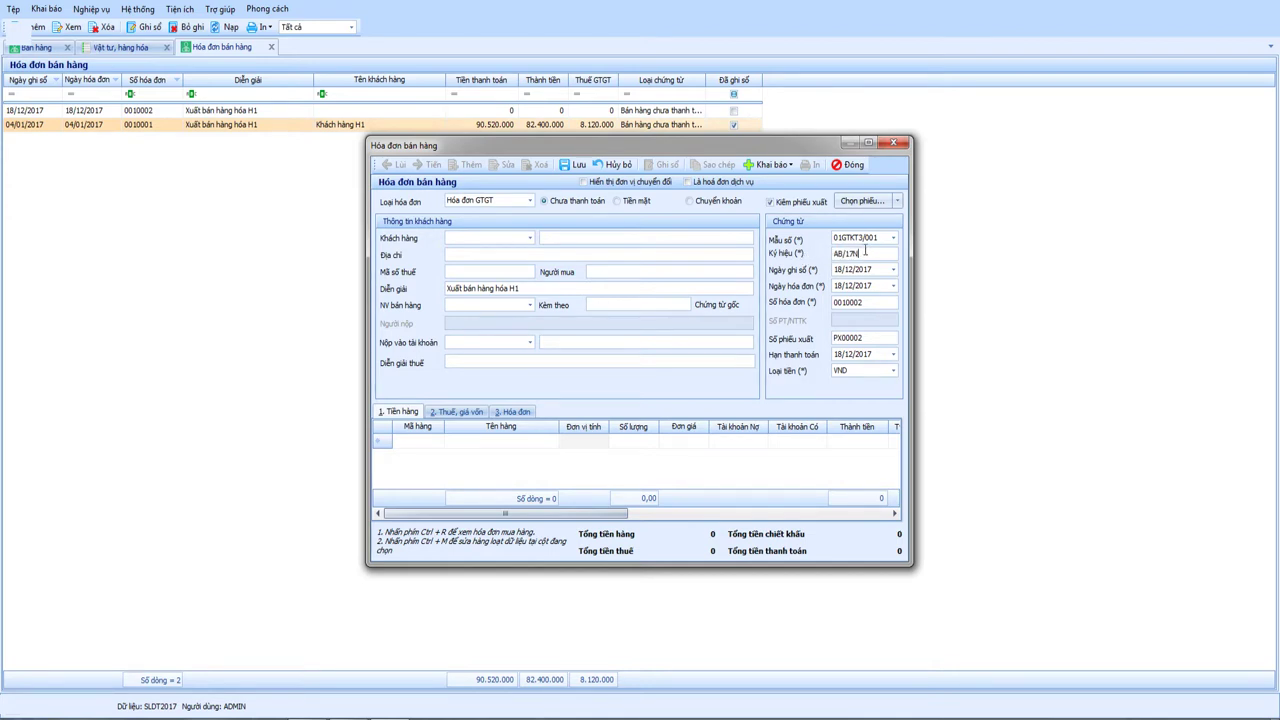
pyautogui.click(849, 164)
pyautogui.click(643, 402)
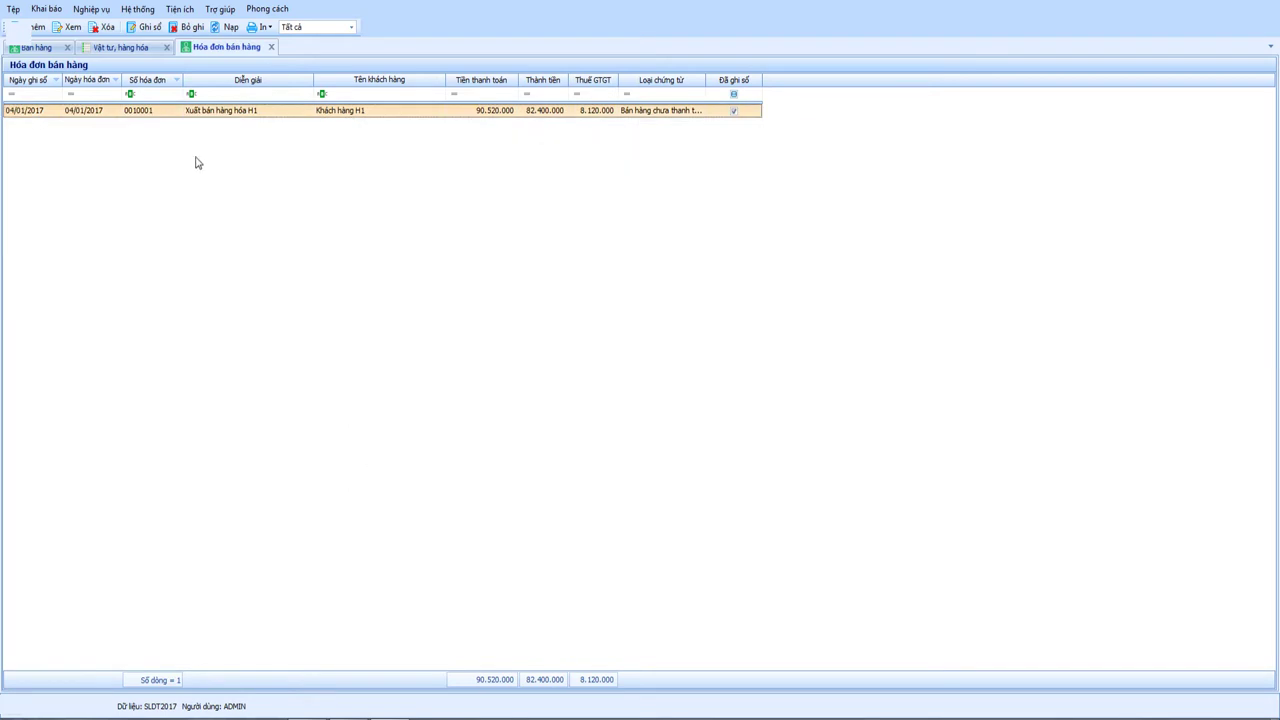
# - Show the Mẫu số hóa đơn declaration list and examine the Thông báo phát hành hóa đơn record dated 01/01/2017, closing it unchanged
pyautogui.click(46, 9)
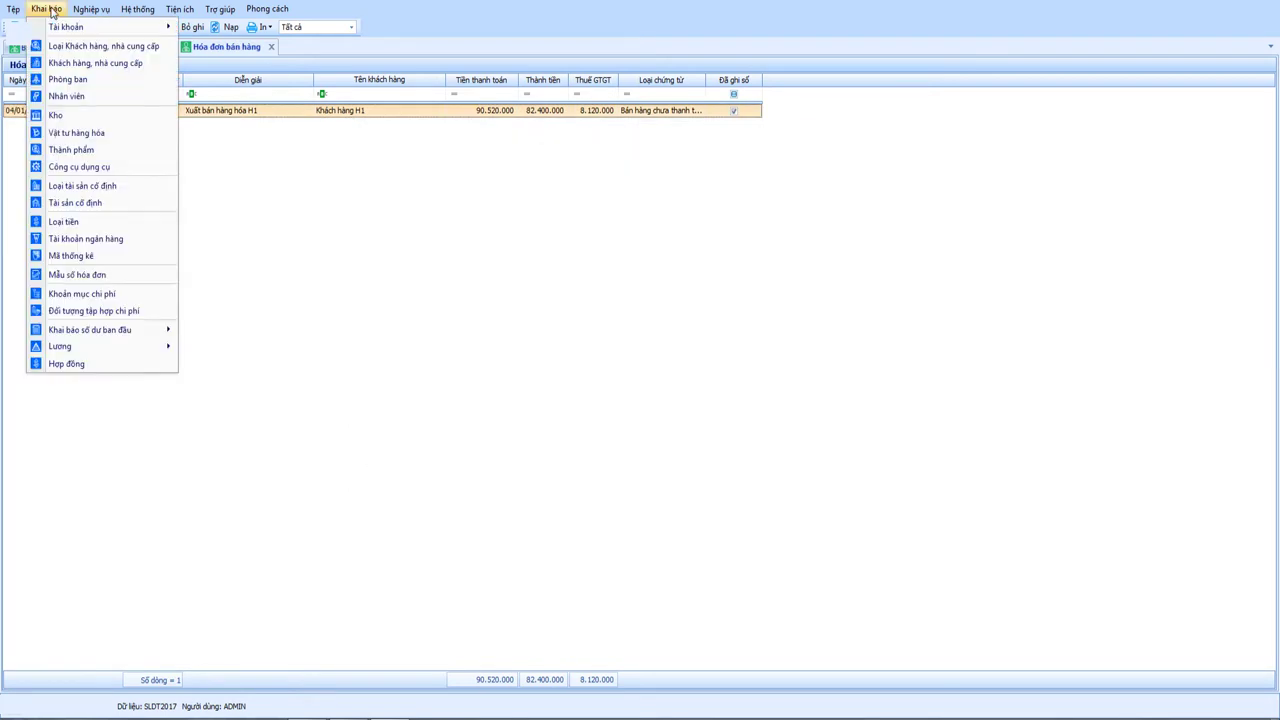
pyautogui.click(90, 275)
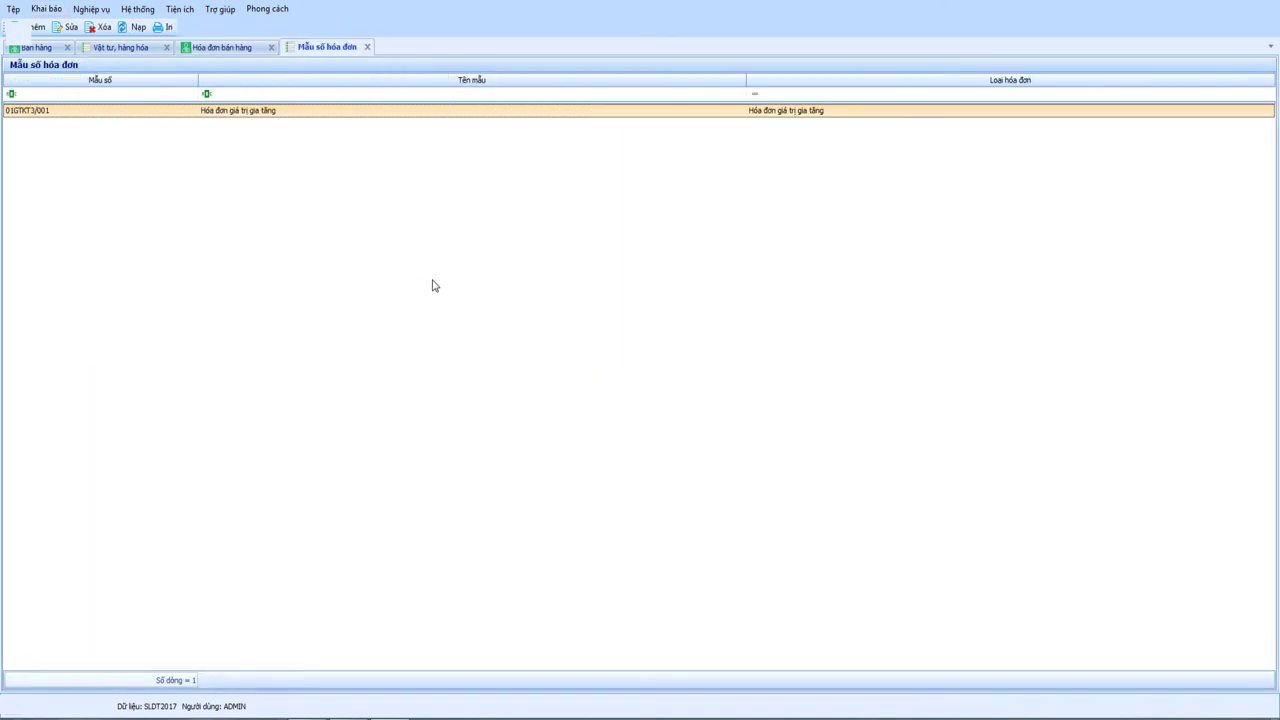
pyautogui.click(91, 9)
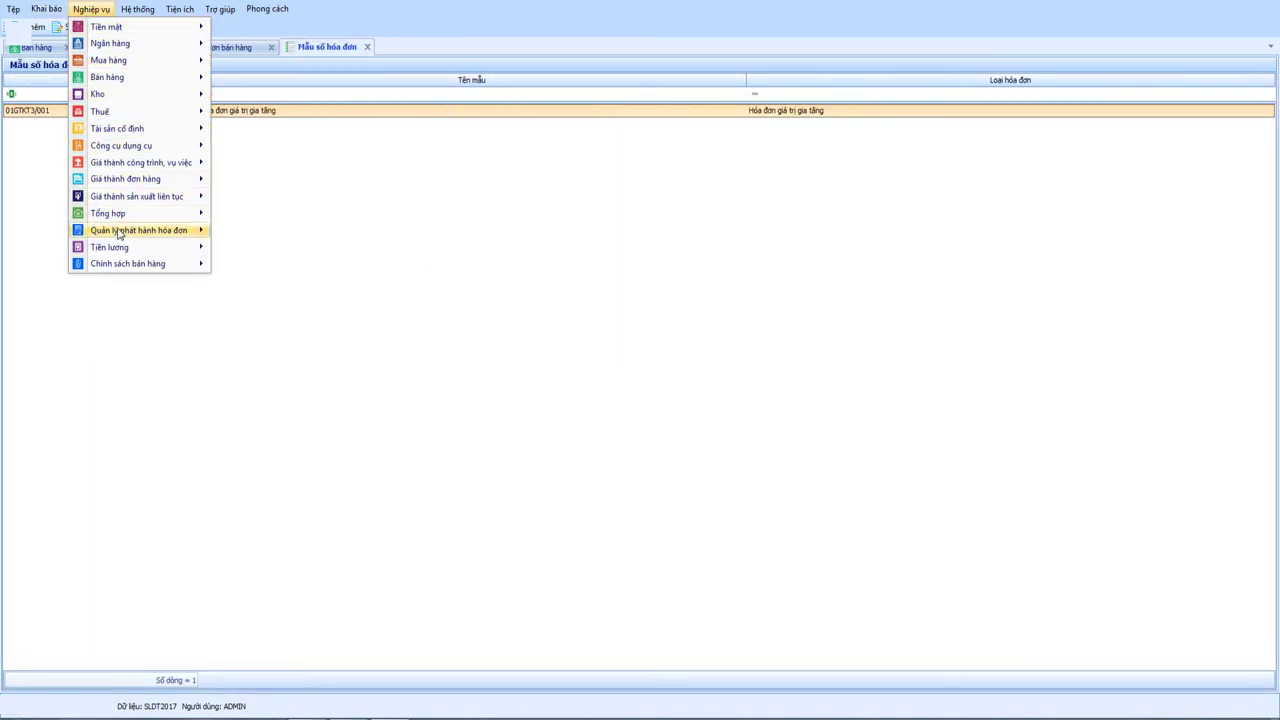
pyautogui.moveTo(120, 232)
pyautogui.click(287, 236)
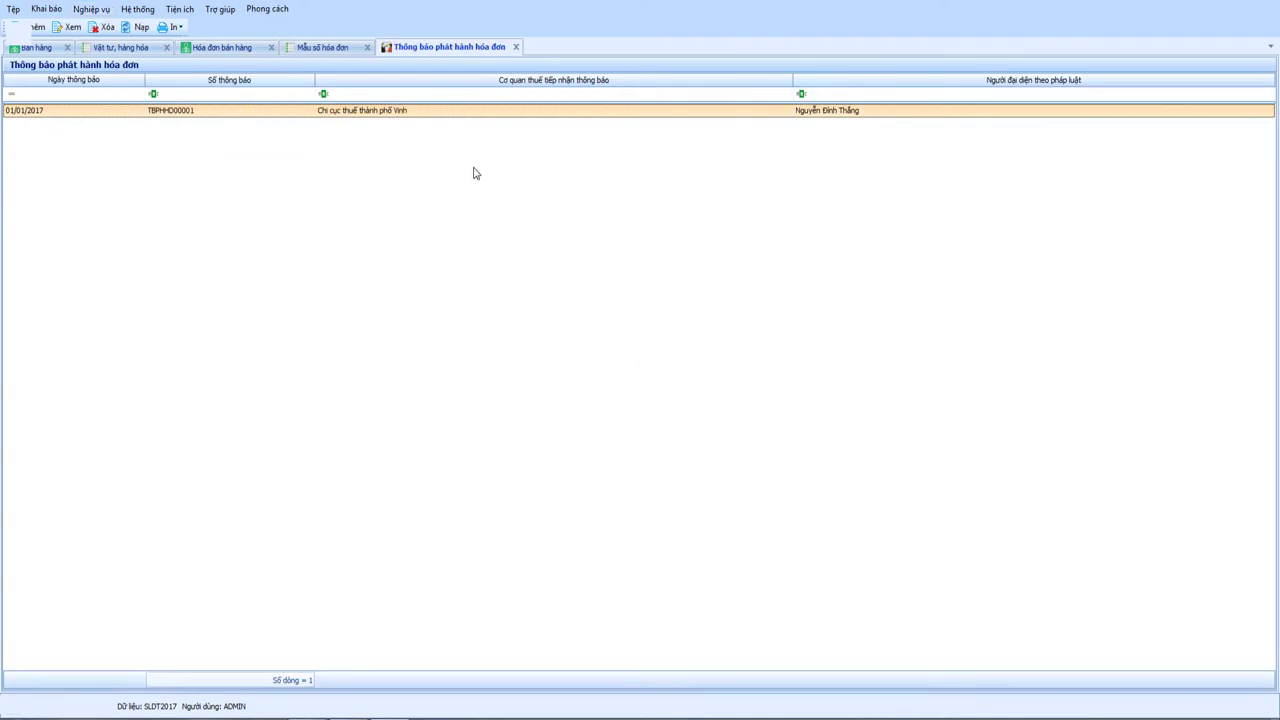
pyautogui.doubleClick(397, 110)
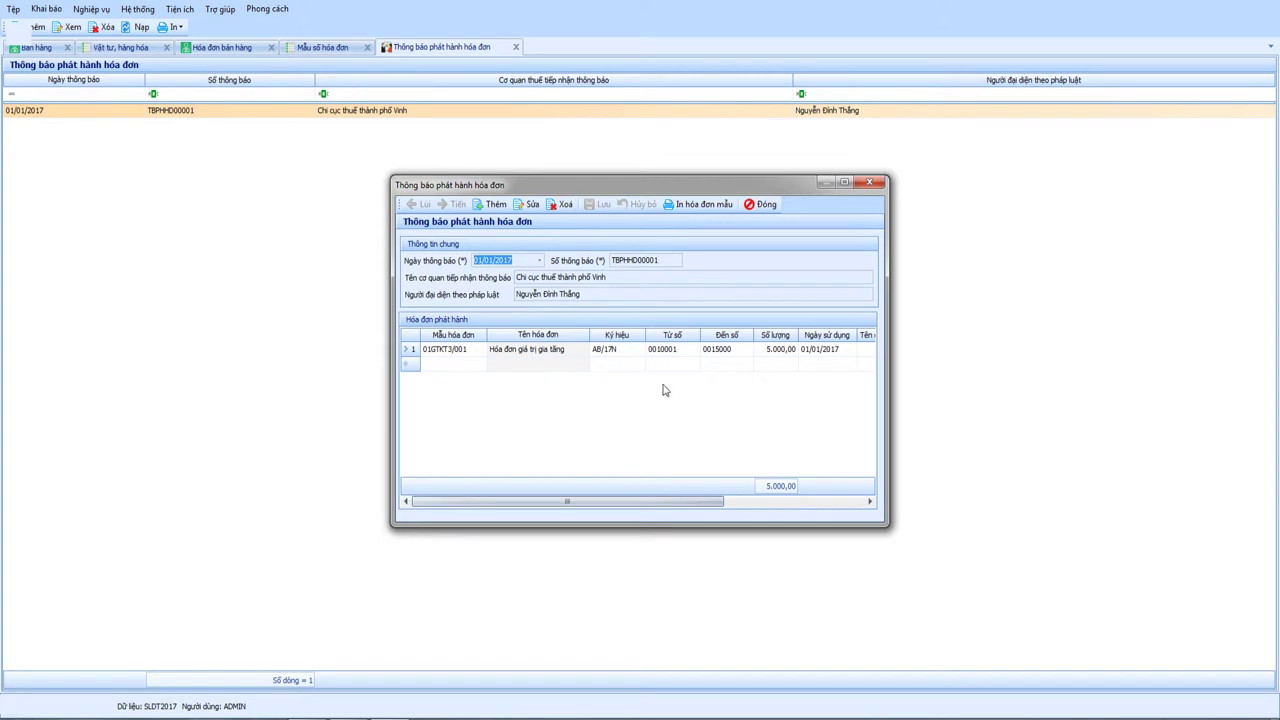
pyautogui.click(762, 204)
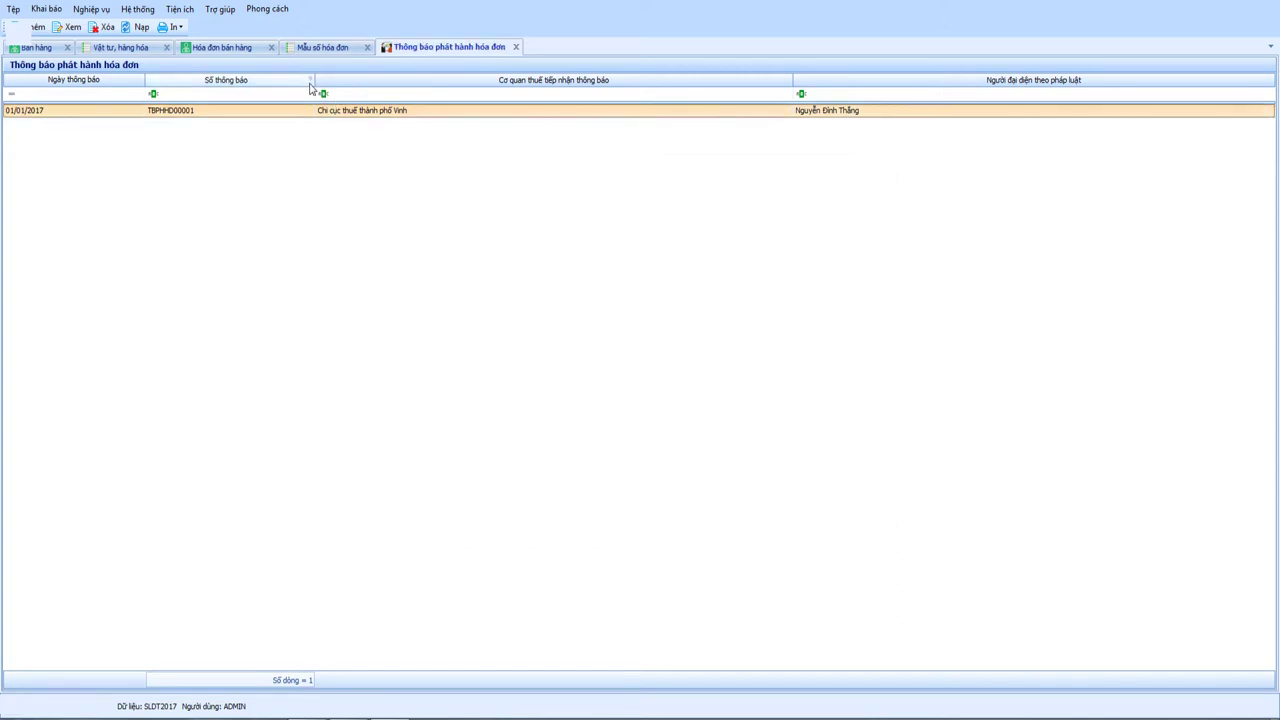
# - Start a new sales invoice from the Hóa đơn bán hàng list and choose Công ty điện lực Hà nội as the customer
pyautogui.click(222, 47)
pyautogui.rightClick(348, 156)
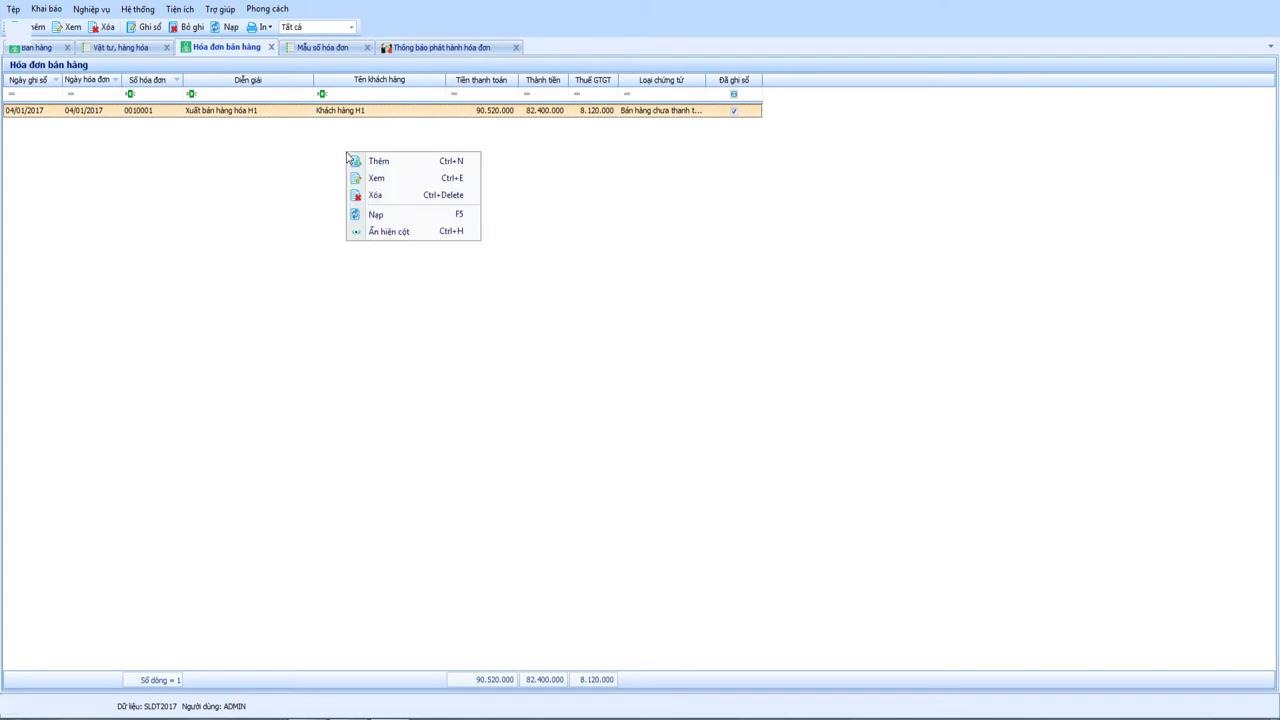
pyautogui.click(405, 163)
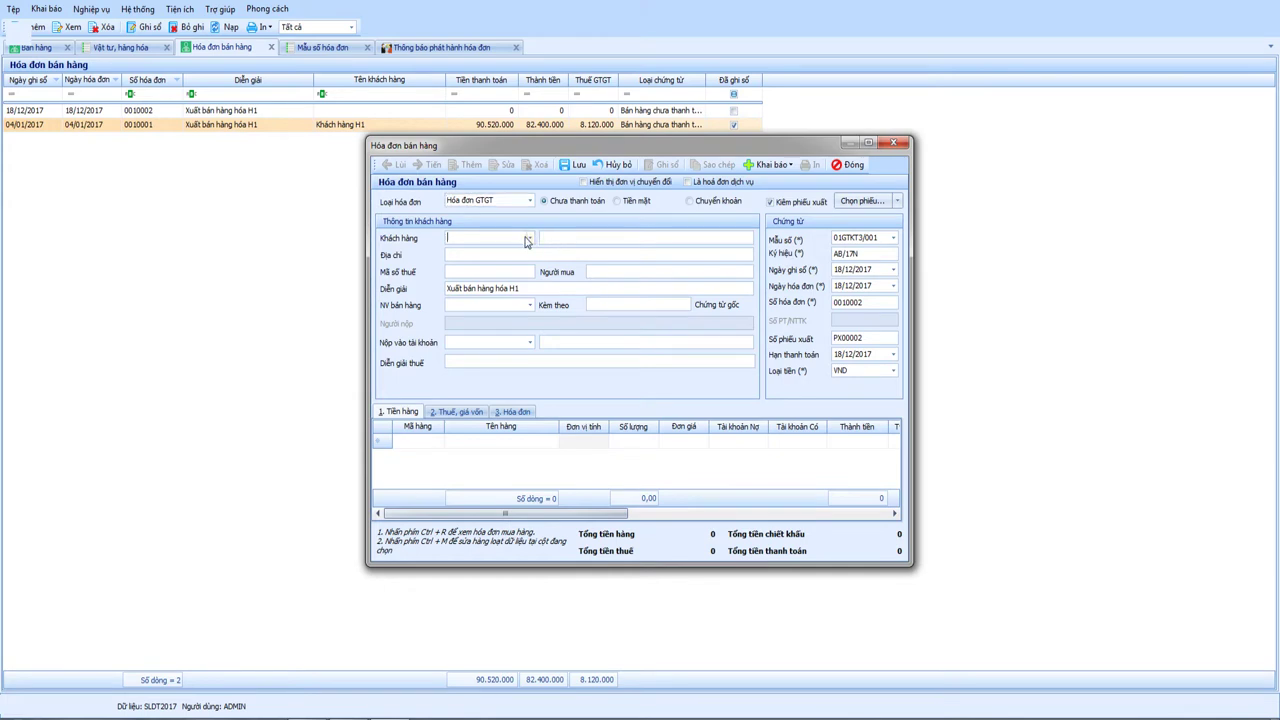
pyautogui.click(529, 239)
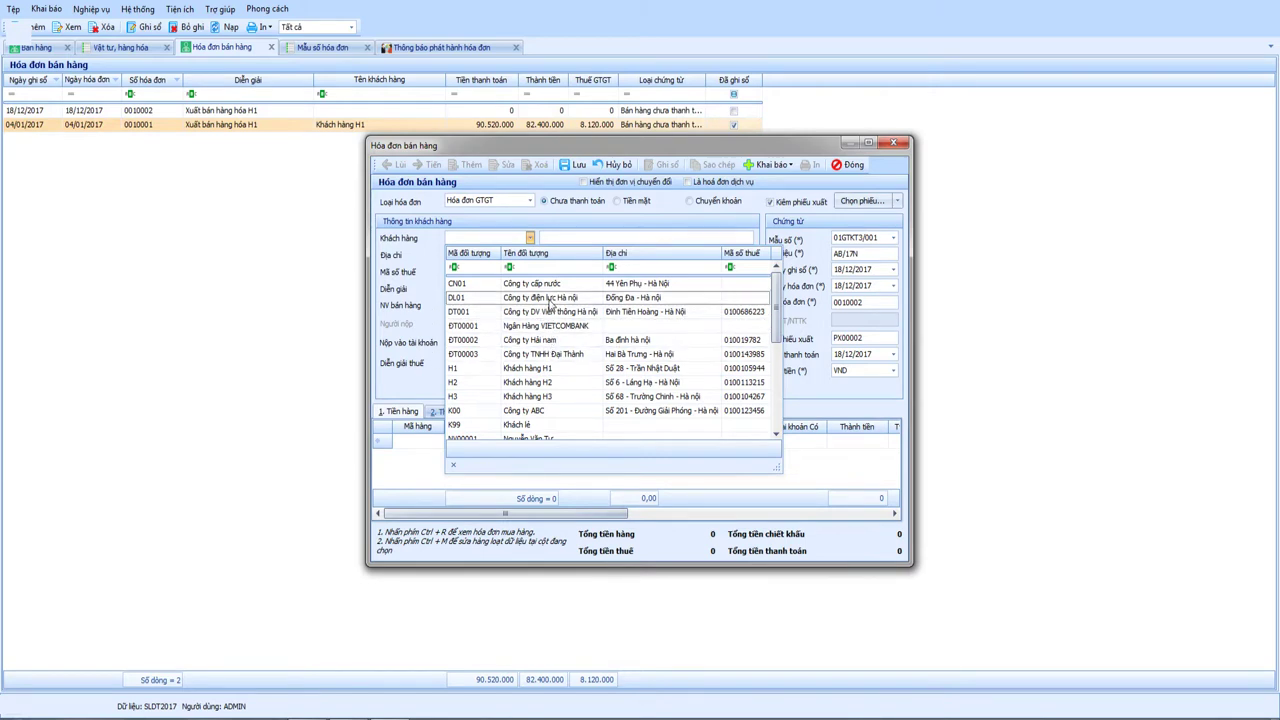
pyautogui.click(549, 298)
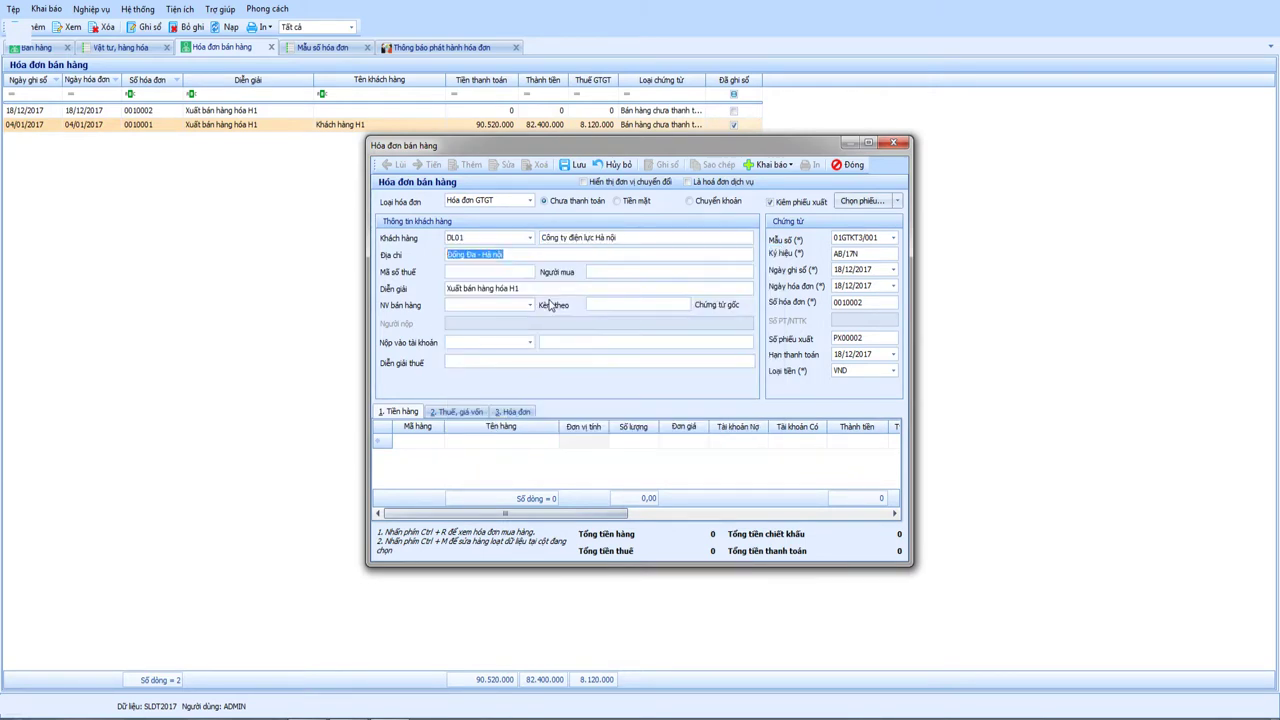
# - Filter the invoice's customer list by the name "hải", clear the filter and point out the other filterable columns
pyautogui.click(531, 238)
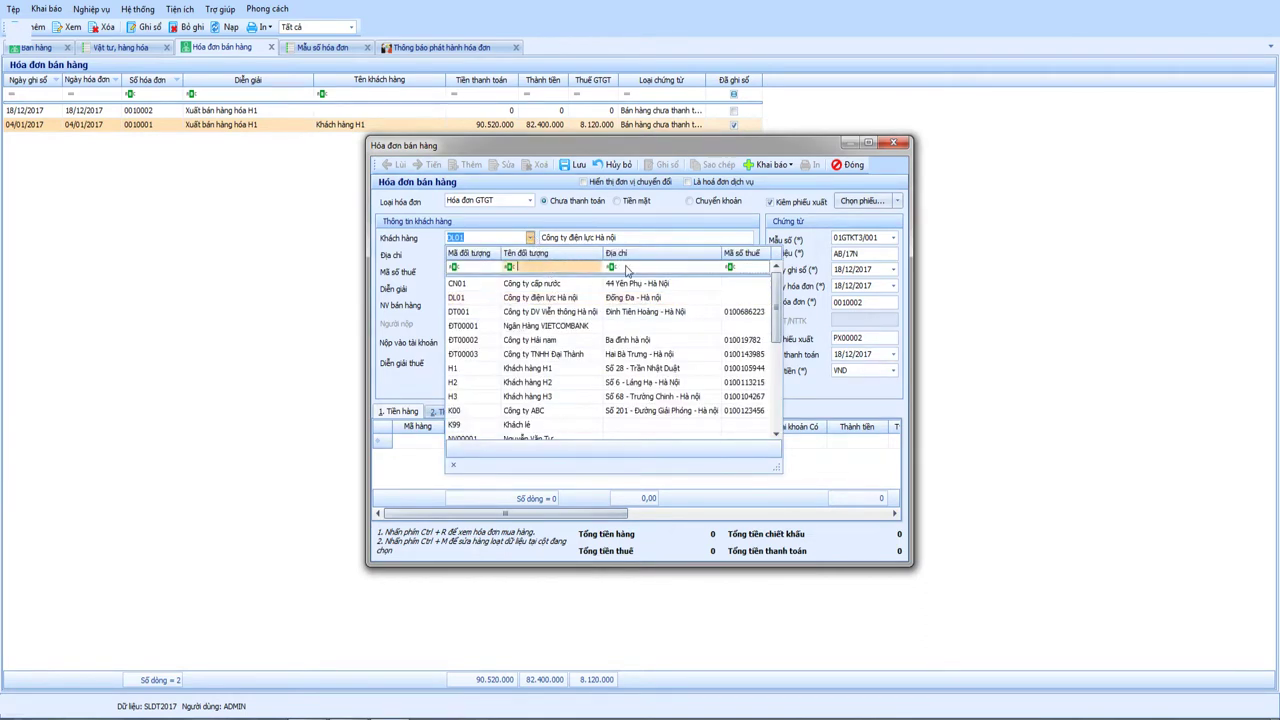
pyautogui.write('hải')
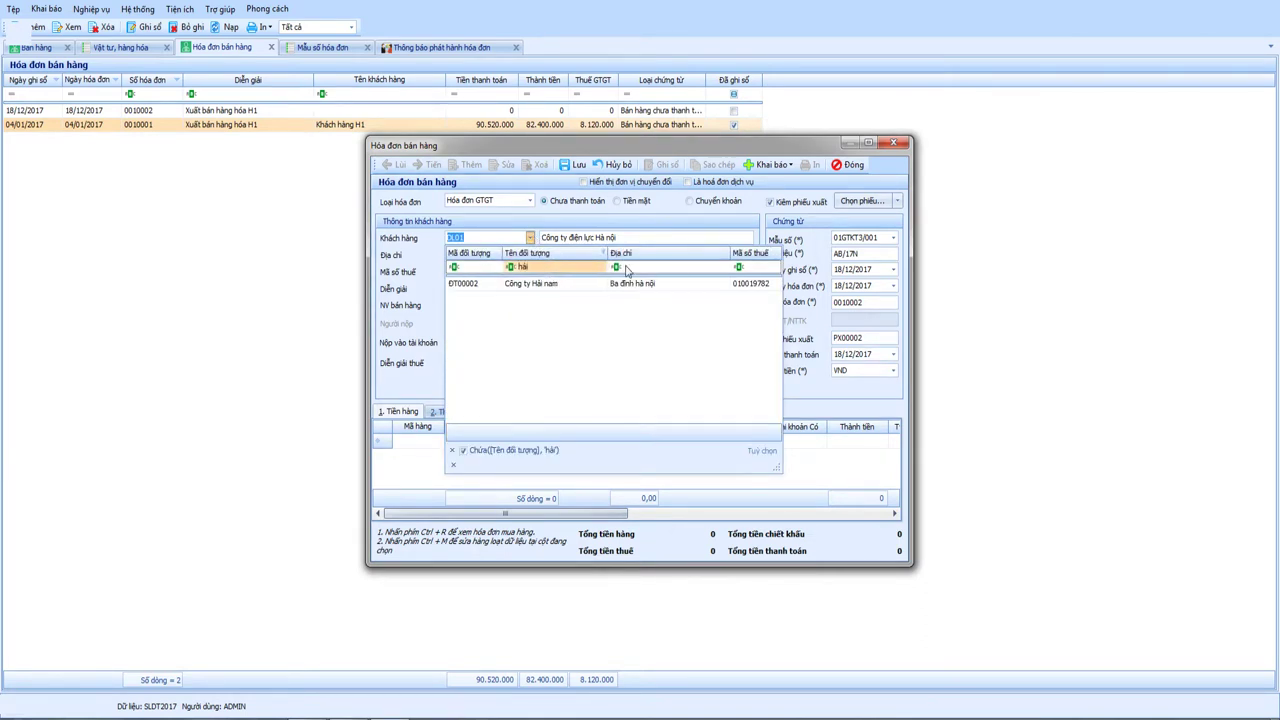
pyautogui.press('BackSpace')
pyautogui.press('BackSpace')
pyautogui.press('BackSpace')
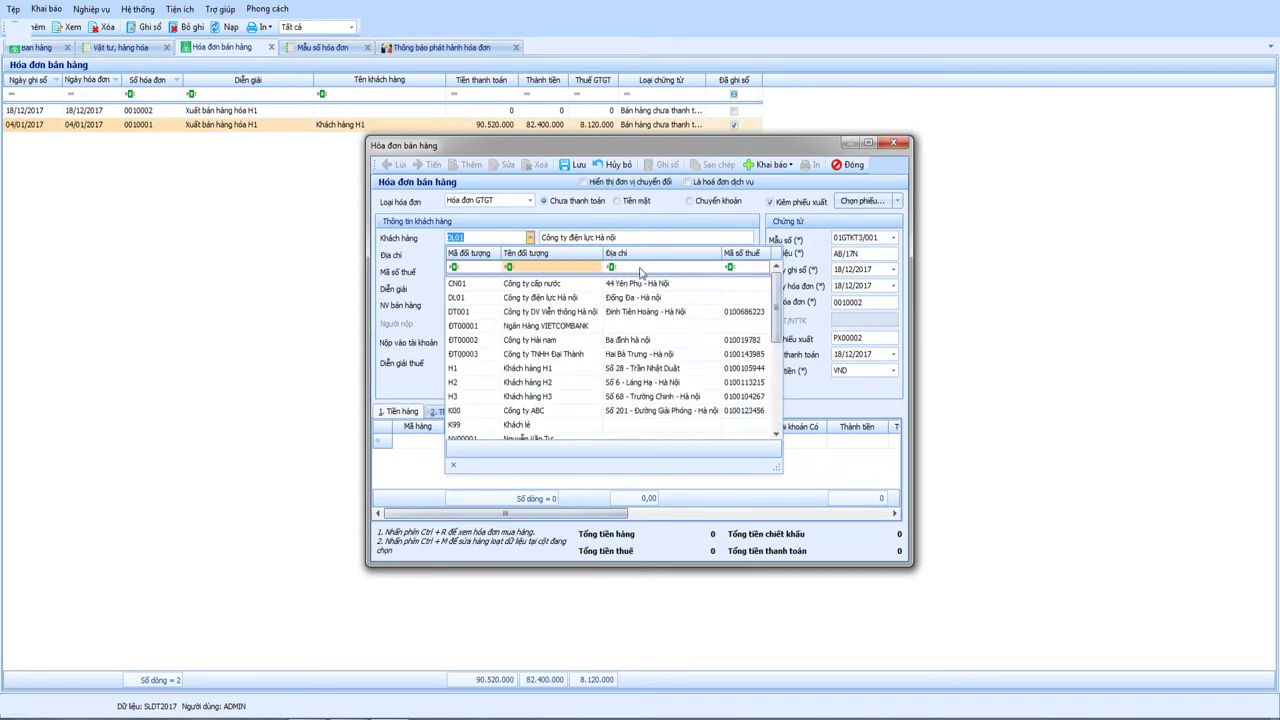
pyautogui.click(745, 267)
pyautogui.click(540, 268)
pyautogui.click(480, 268)
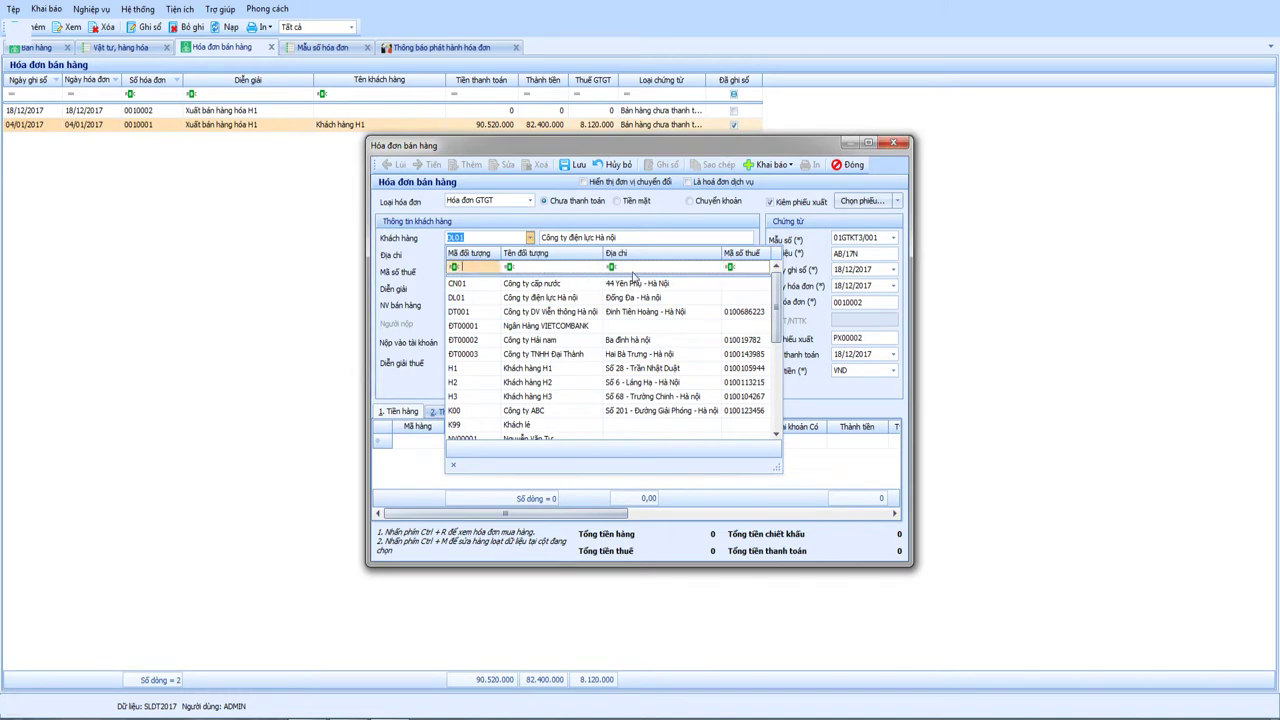
pyautogui.click(660, 268)
pyautogui.click(568, 268)
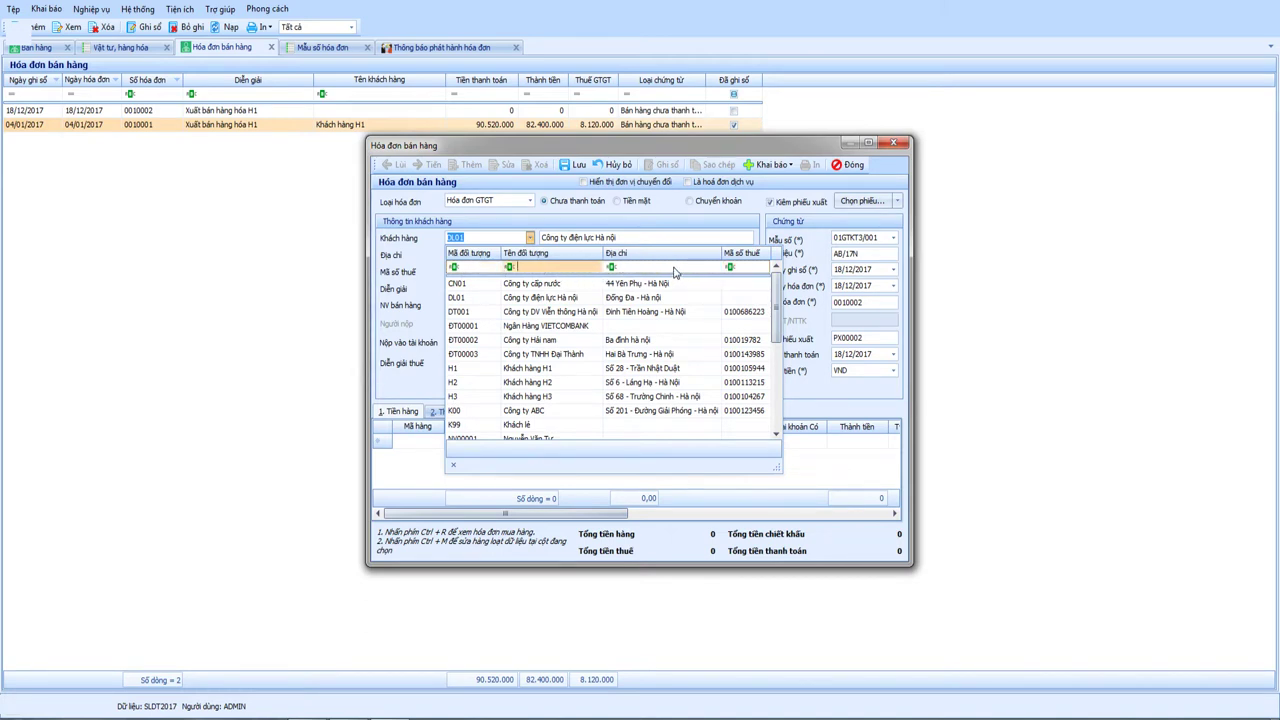
# - Filter the customer list by the addresses "hà nội" and "láng", clearing the filter after each search
pyautogui.click(677, 268)
pyautogui.write('han')
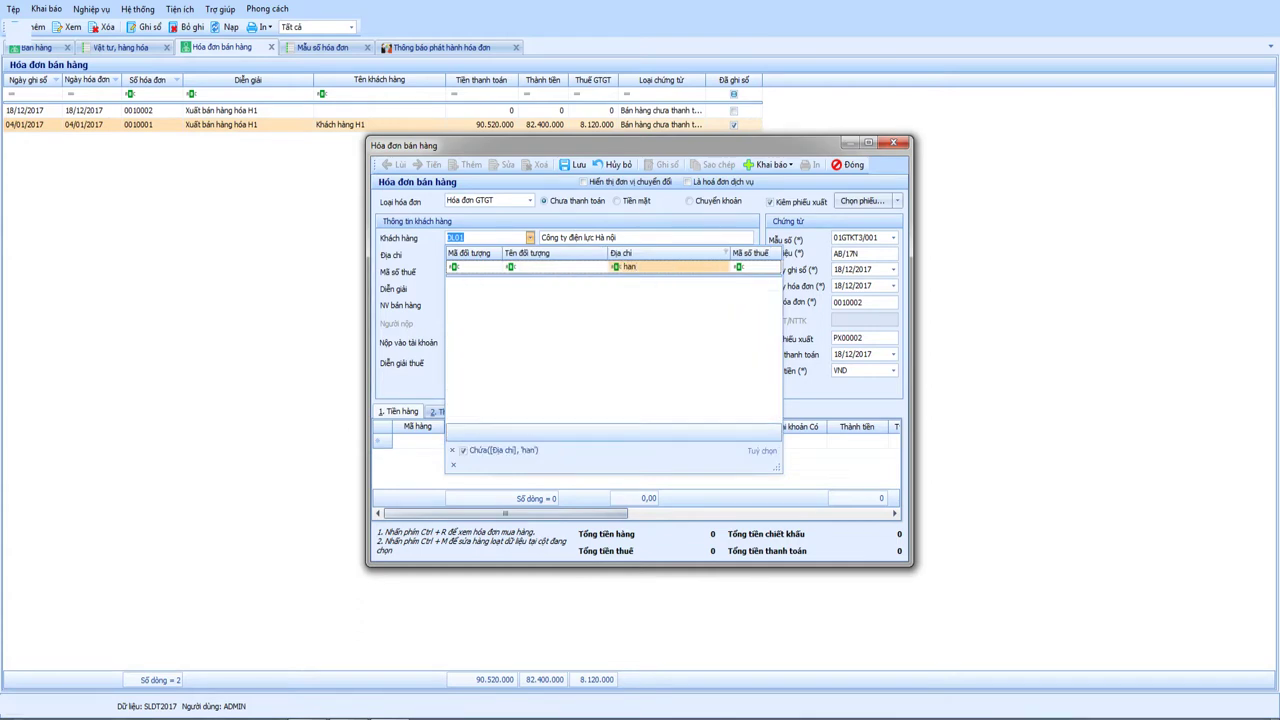
pyautogui.press('BackSpace')
pyautogui.press('BackSpace')
pyautogui.write('à nội')
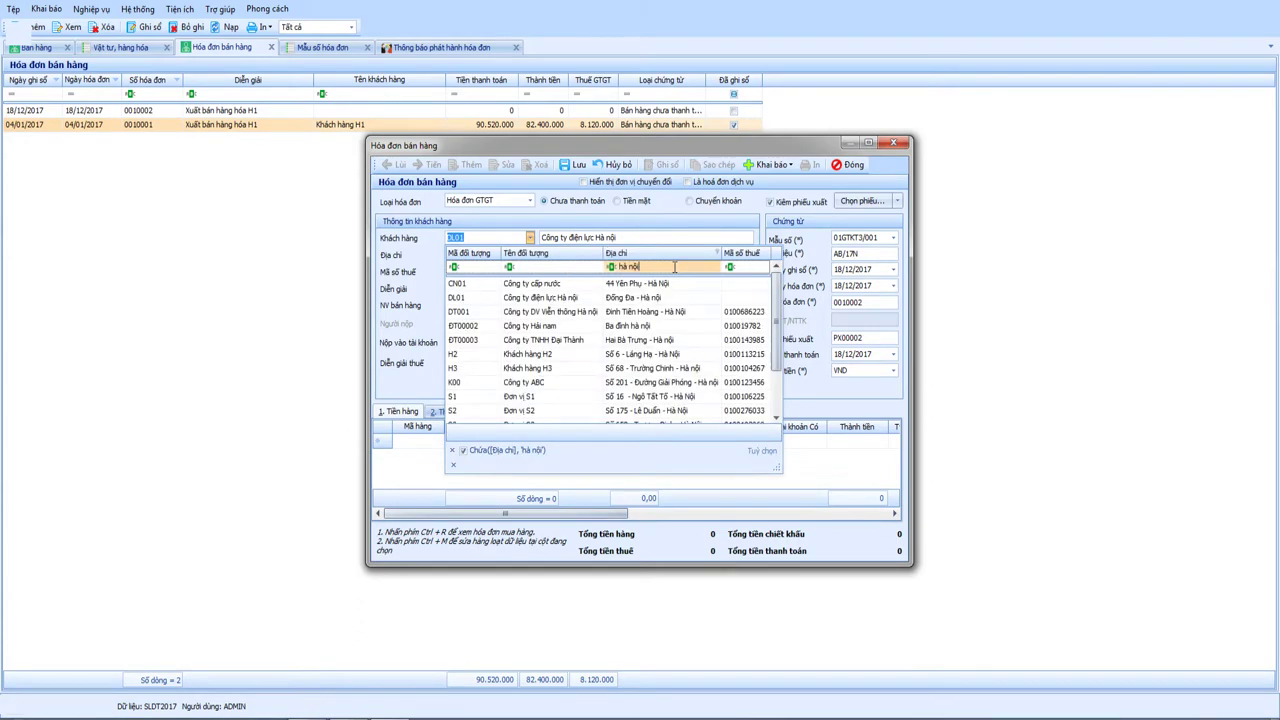
pyautogui.press('BackSpace')
pyautogui.press('BackSpace')
pyautogui.press('BackSpace')
pyautogui.press('BackSpace')
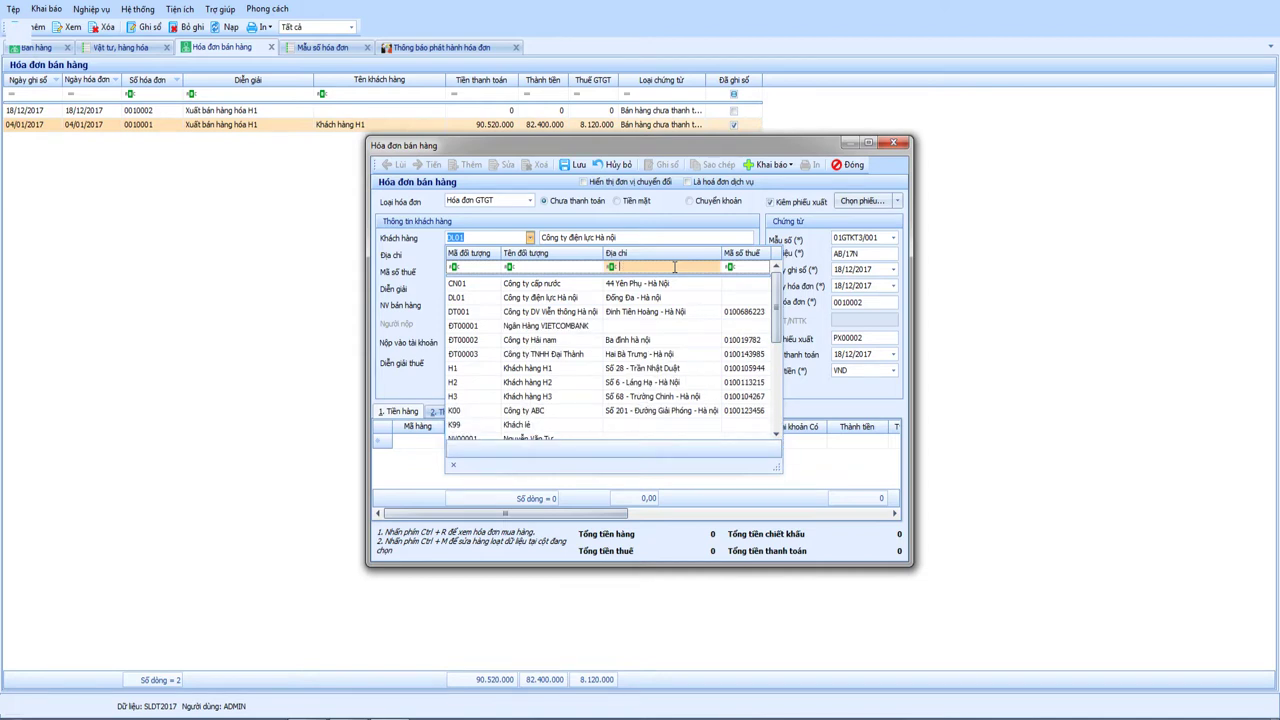
pyautogui.write('láng')
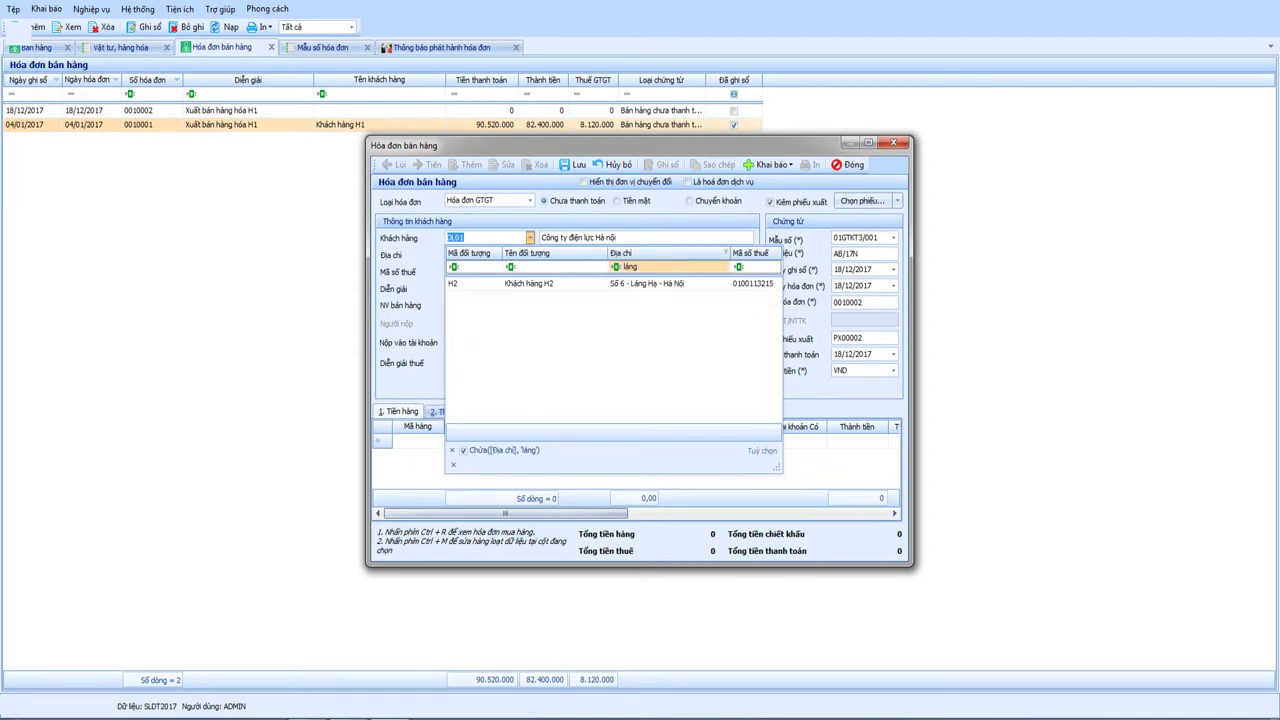
pyautogui.press('BackSpace')
pyautogui.press('BackSpace')
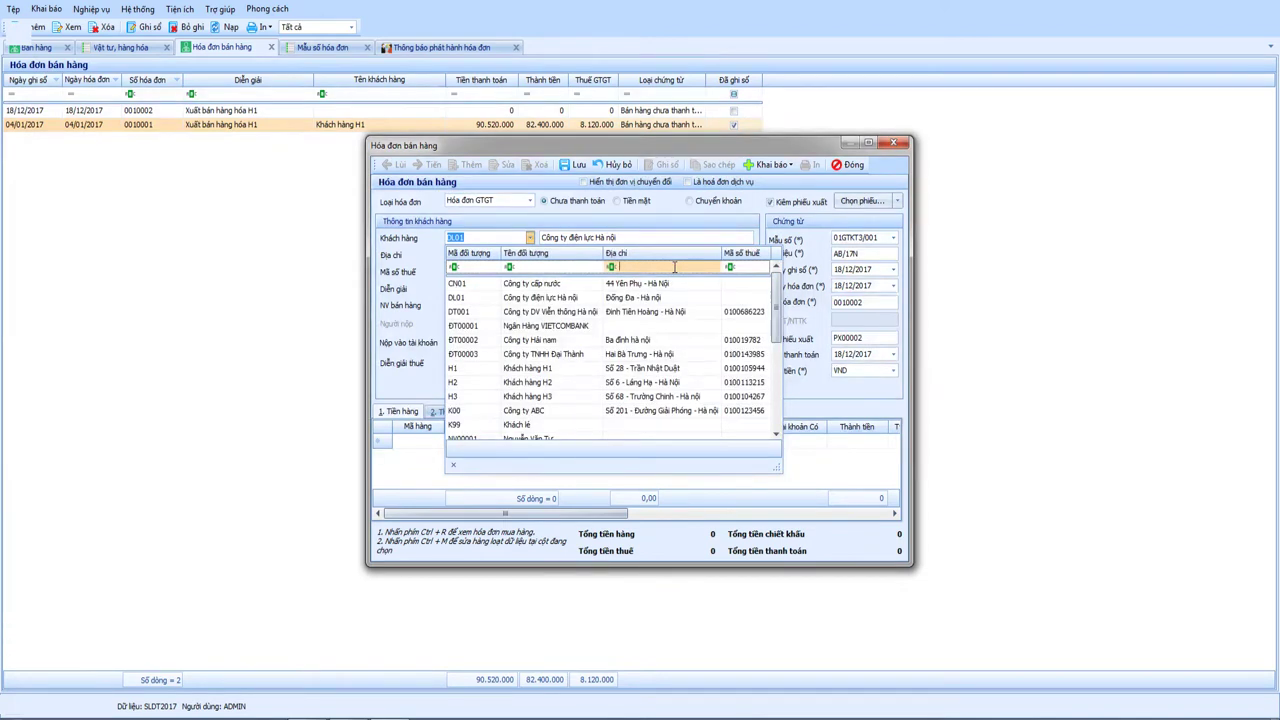
# - Choose Công ty Hải nam as the invoice's customer and move through the remaining customer information fields
pyautogui.click(534, 341)
pyautogui.press('Tab')
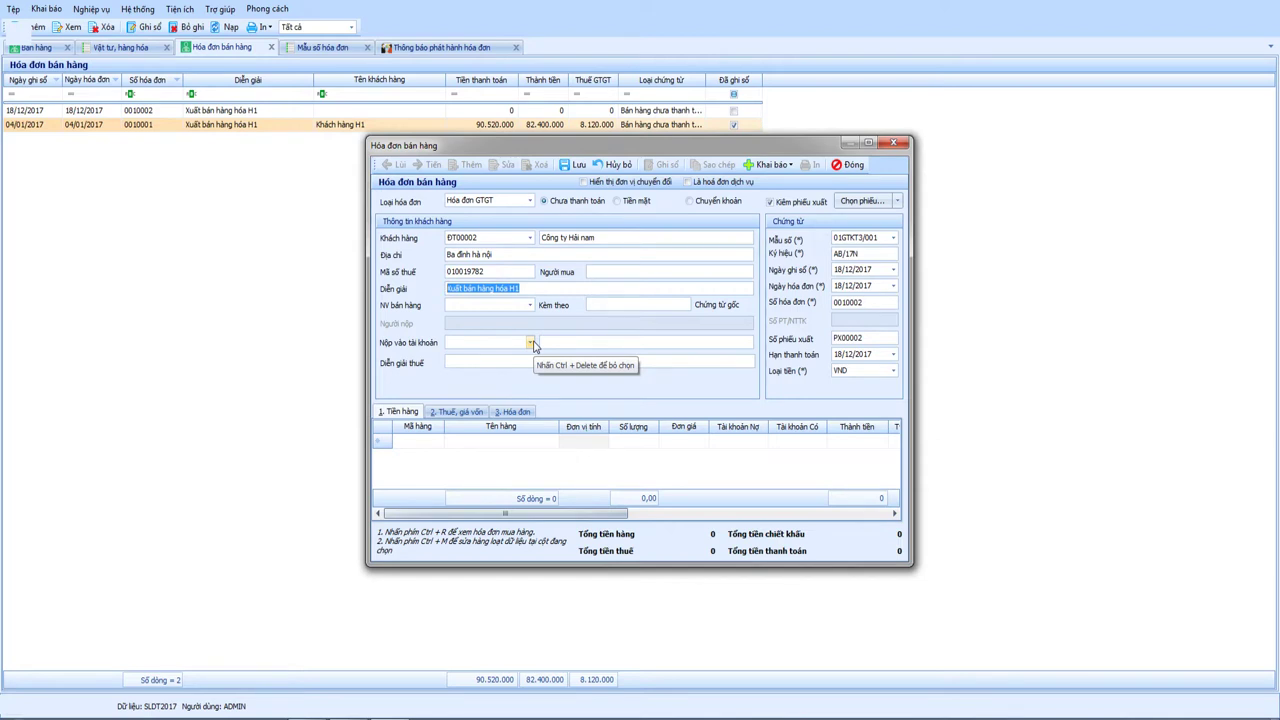
pyautogui.press('Tab')
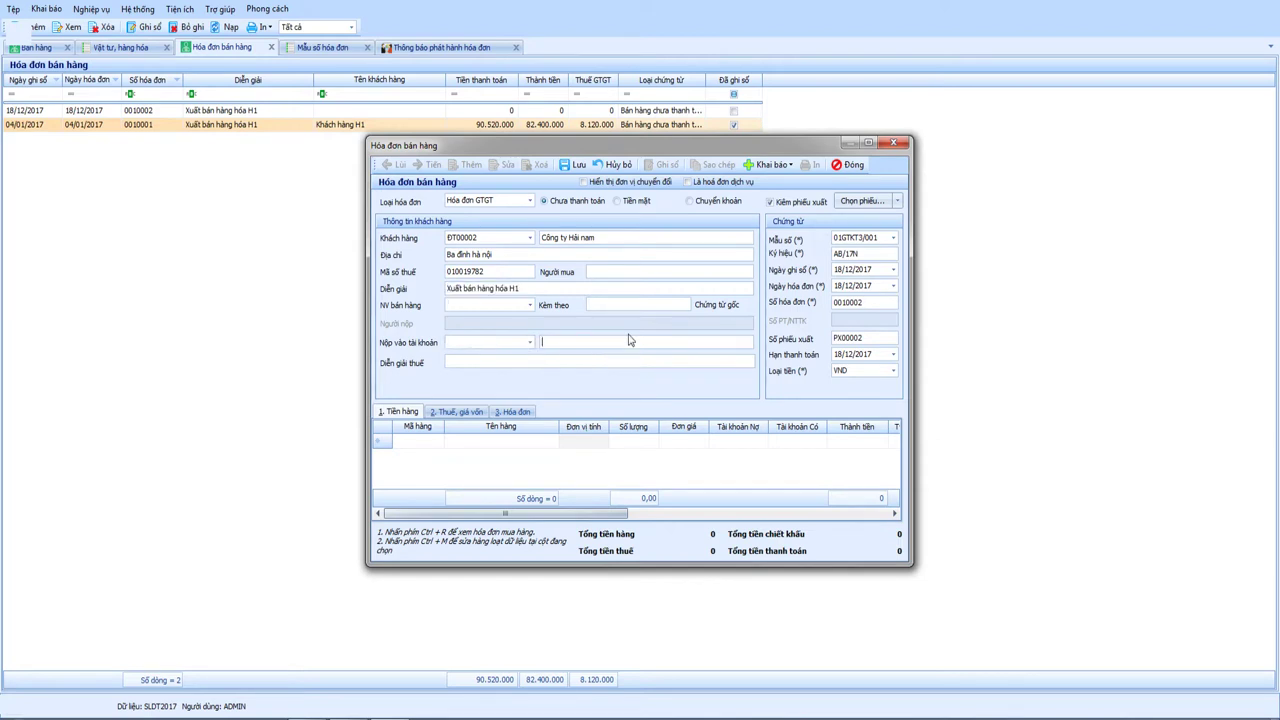
pyautogui.press('Tab')
pyautogui.press('Tab')
pyautogui.press('Tab')
# - In Word, below the note, add "- Đối với hóa đơn bán hàng các bạn có thể bán nhiều loại hàng hóa với nhiều loại thuế suất khác nhau:"
pyautogui.hotkey('alt', 'Tab')
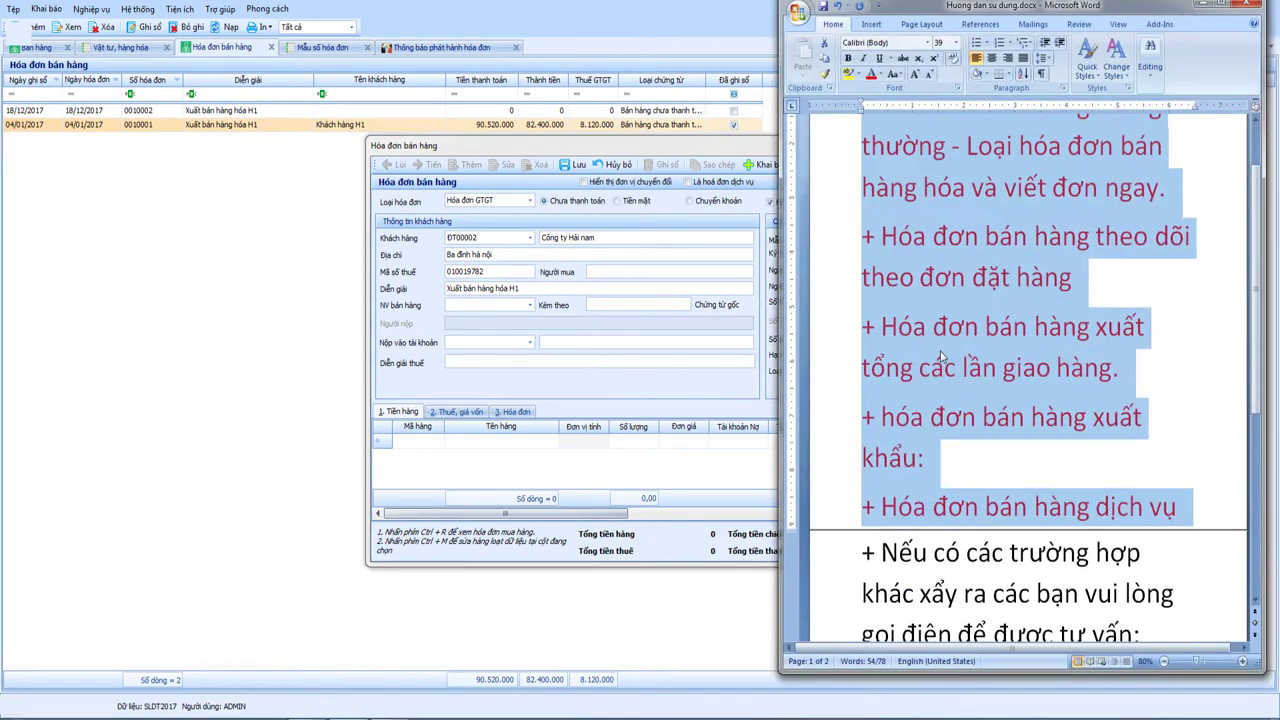
pyautogui.scroll(-2, 958, 395)
pyautogui.scroll(-2, 958, 395)
pyautogui.click(1129, 387)
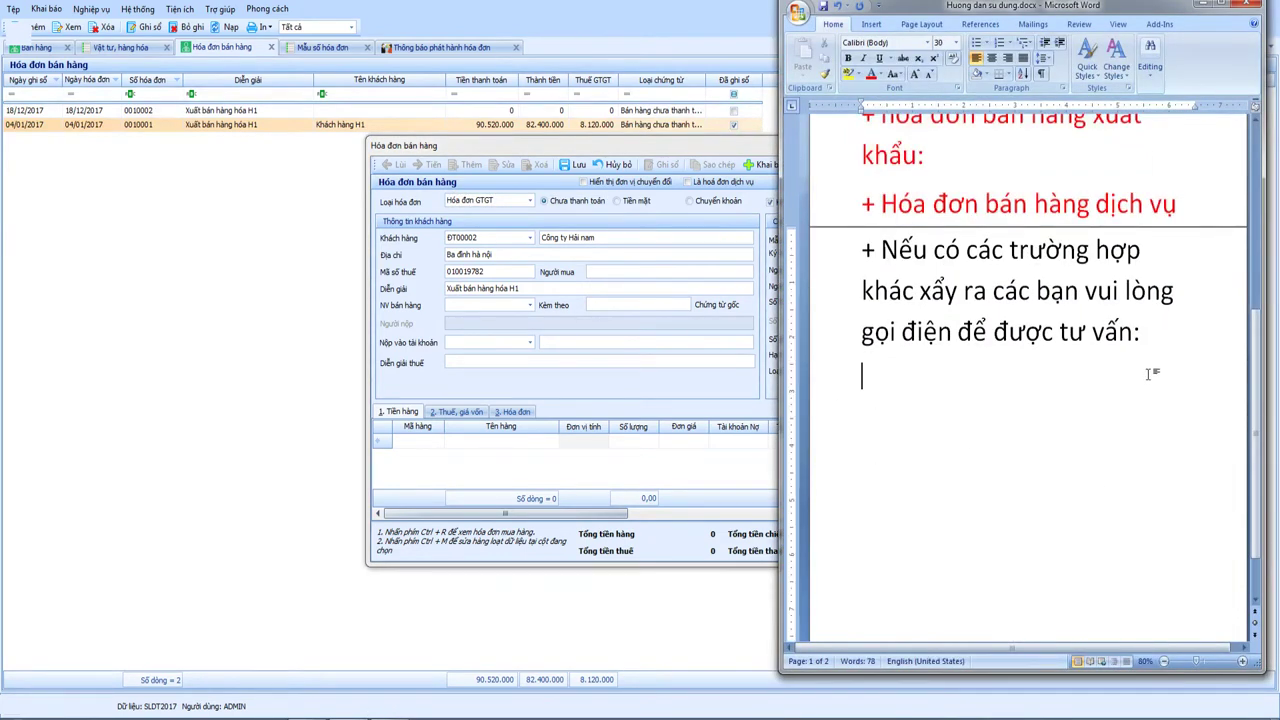
pyautogui.write('- Đoi với hóa đơn b')
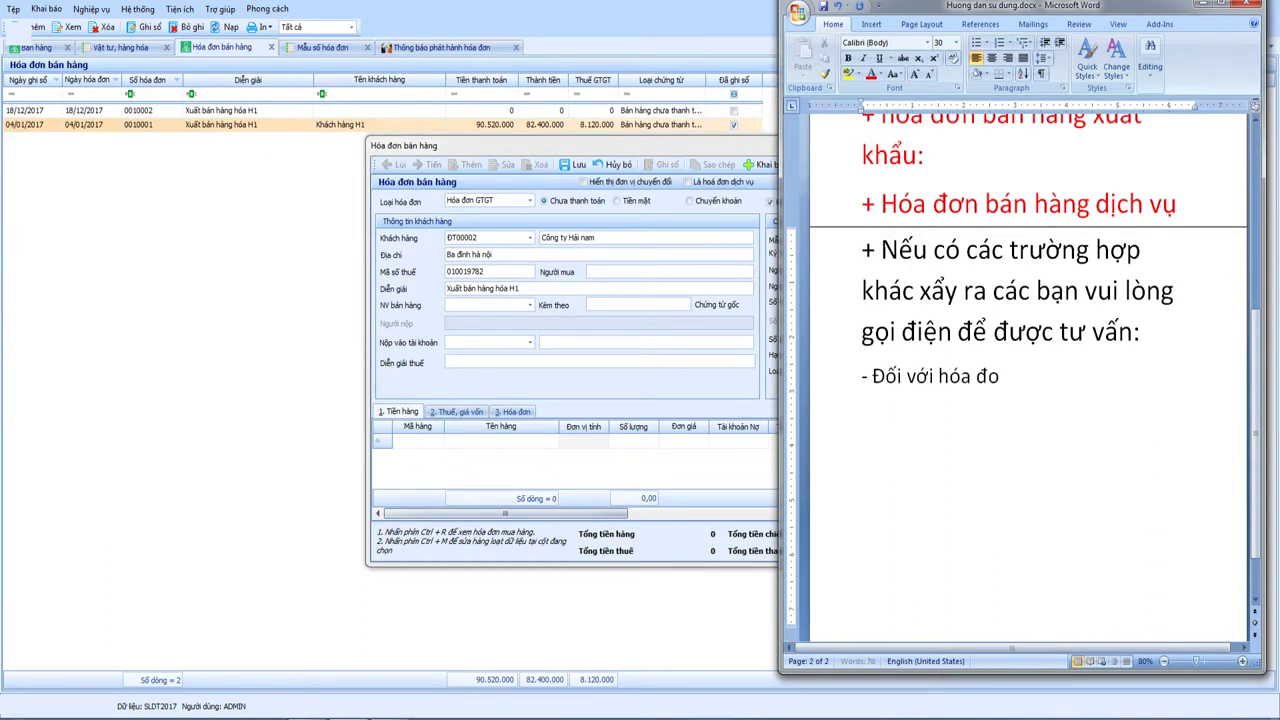
pyautogui.write('án hàng')
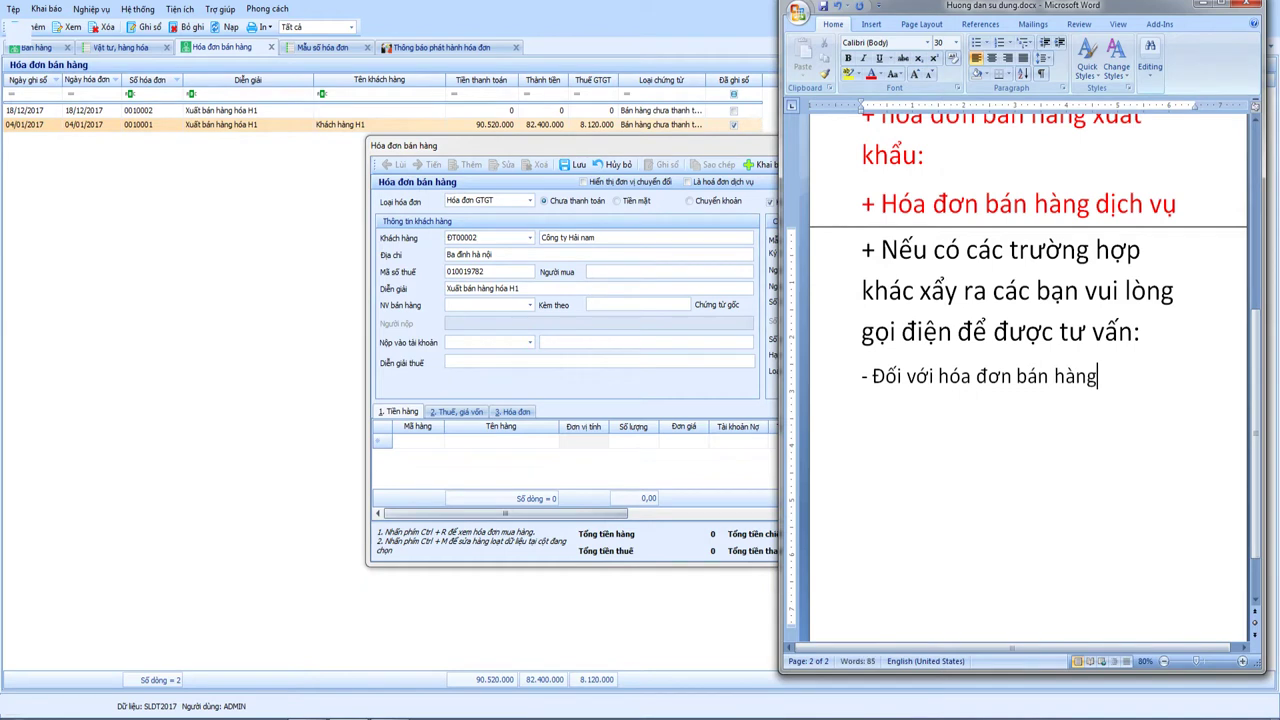
pyautogui.write(' cacs banj cos theer ba')
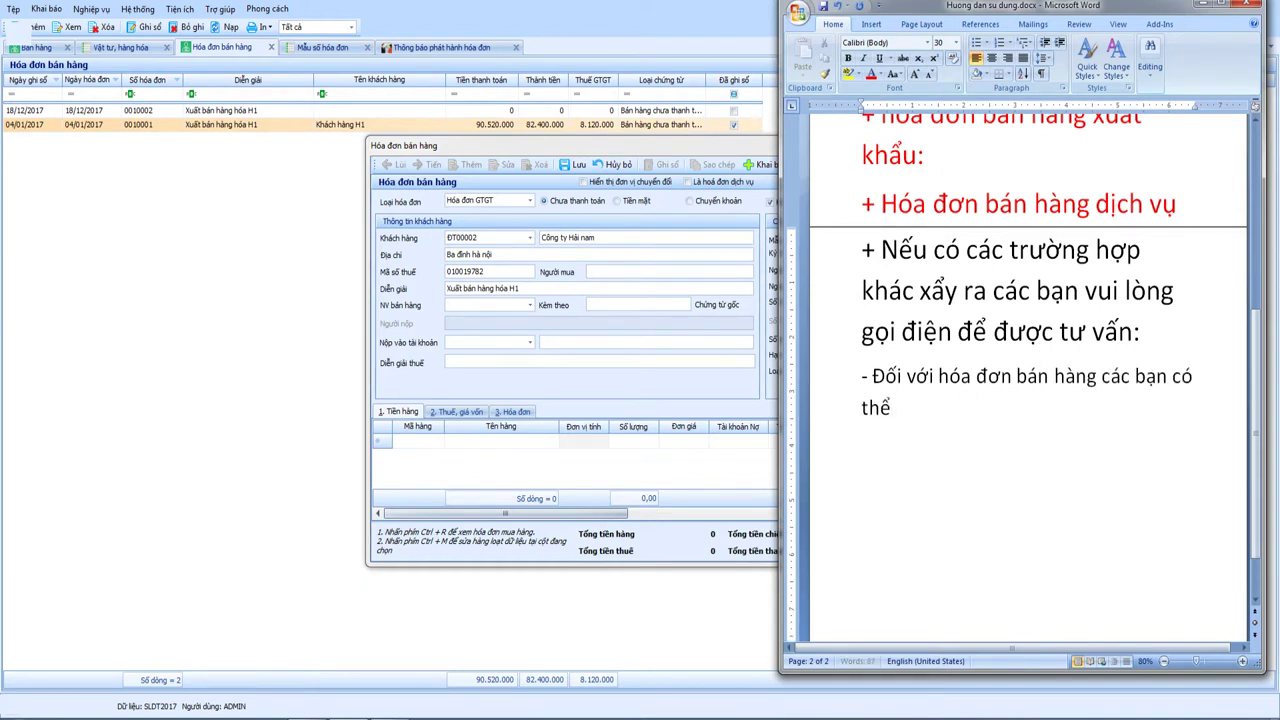
pyautogui.write('sn nhieeuf loaij hangf hoa')
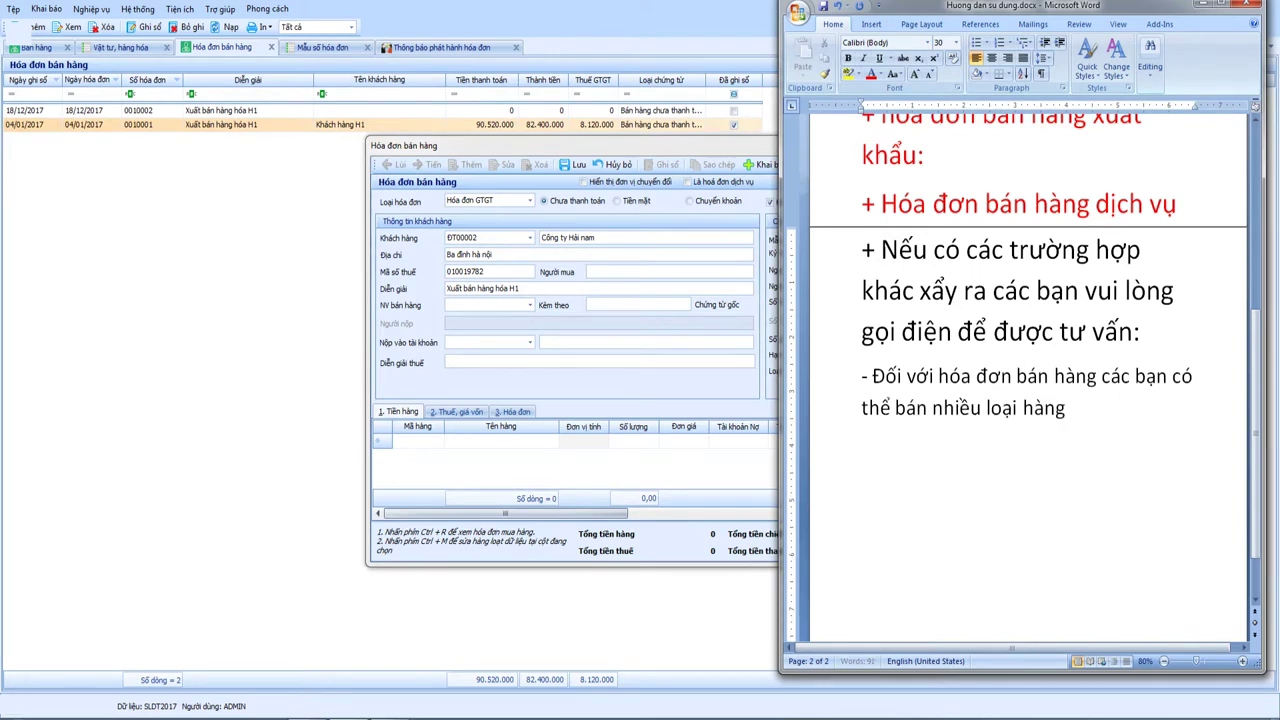
pyautogui.write('s vowis nhieeuf loaij thuees ')
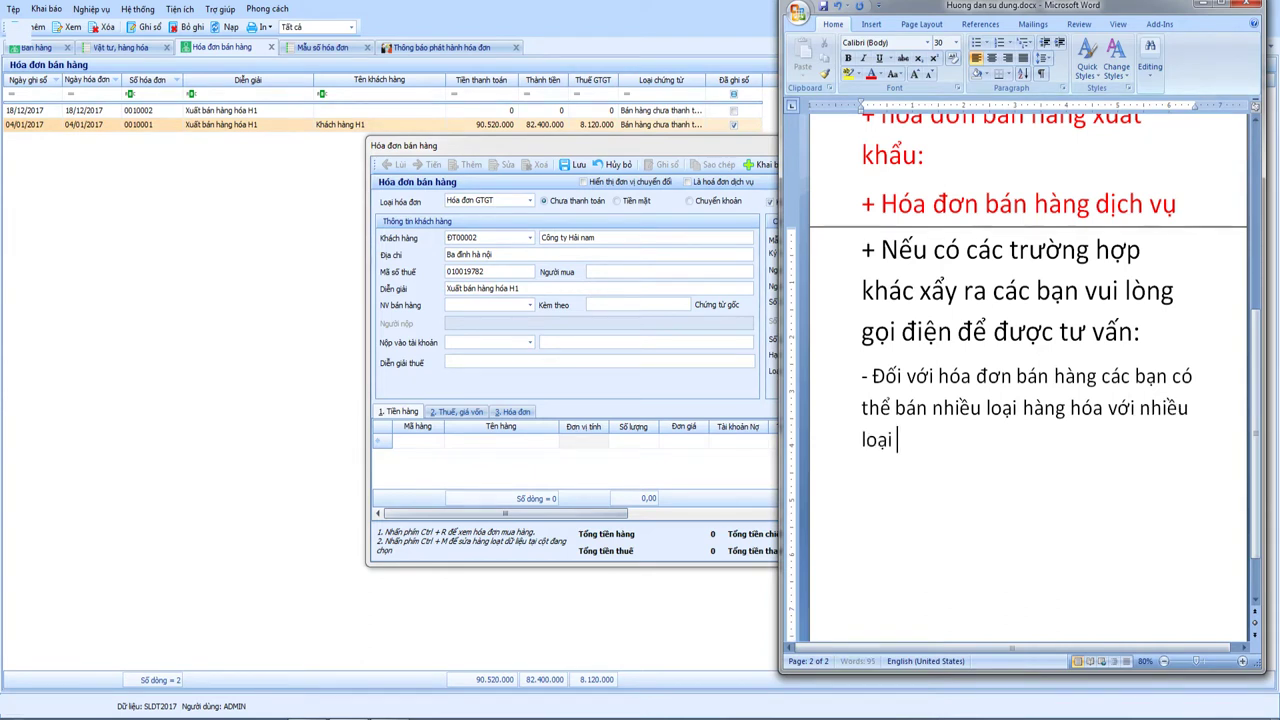
pyautogui.write('suaats khacs ')
pyautogui.write('nhau:')
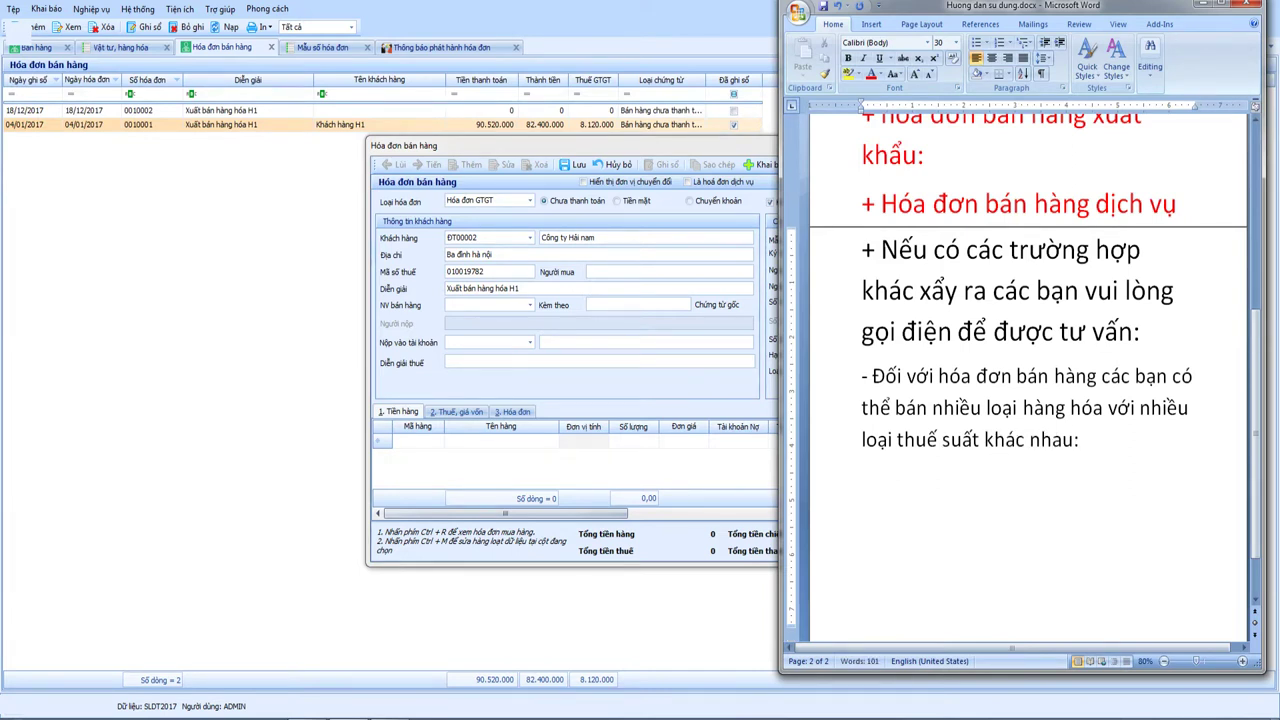
# - Add the example line "Công ty xuất hóa đơn trong có 2 dịch vụ:" below the tax rate sentence
pyautogui.press('Return')
pyautogui.write('Coong ty xuaats doa')
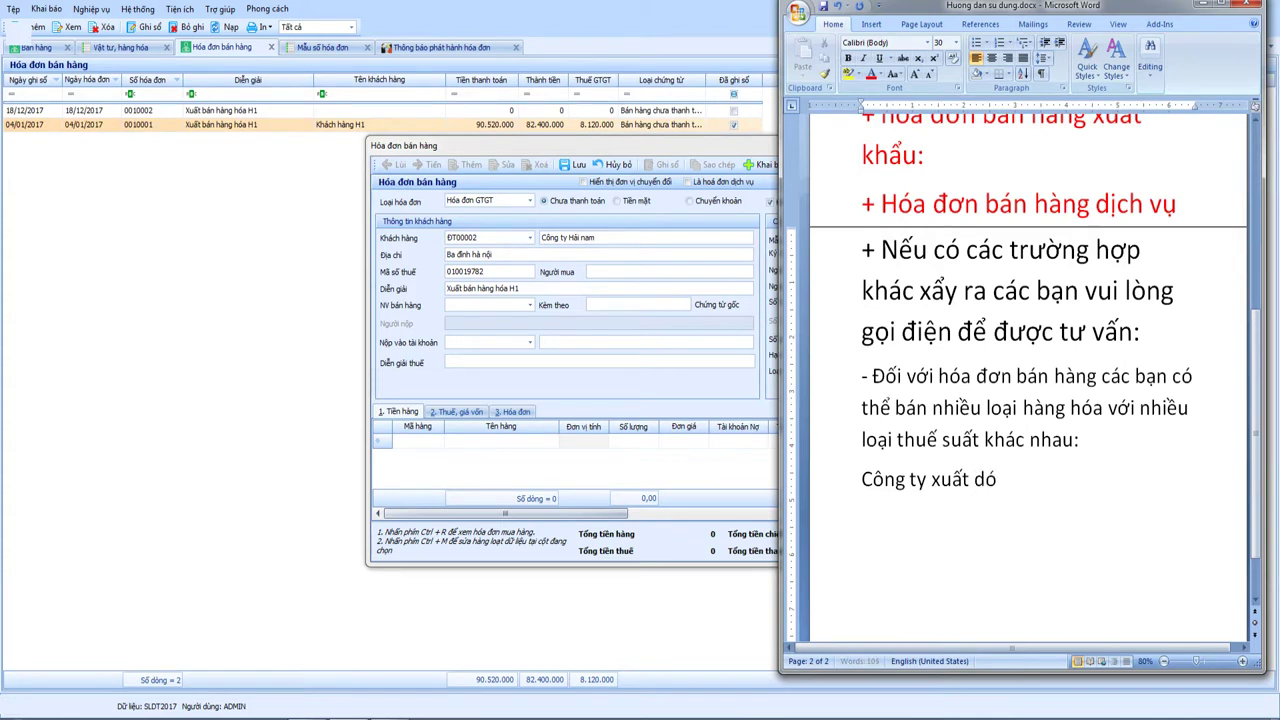
pyautogui.press('BackSpace')
pyautogui.press('BackSpace')
pyautogui.write('hoas ddown trong cos ')
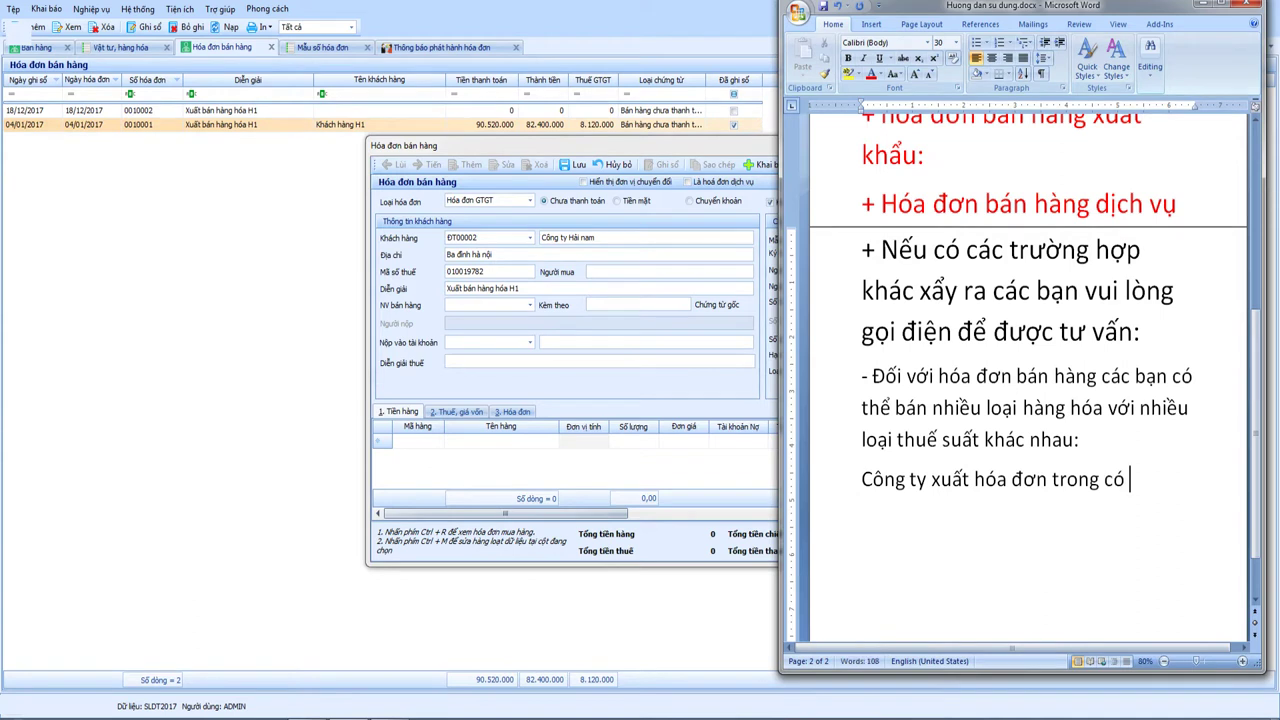
pyautogui.write('2 dichj vuj')
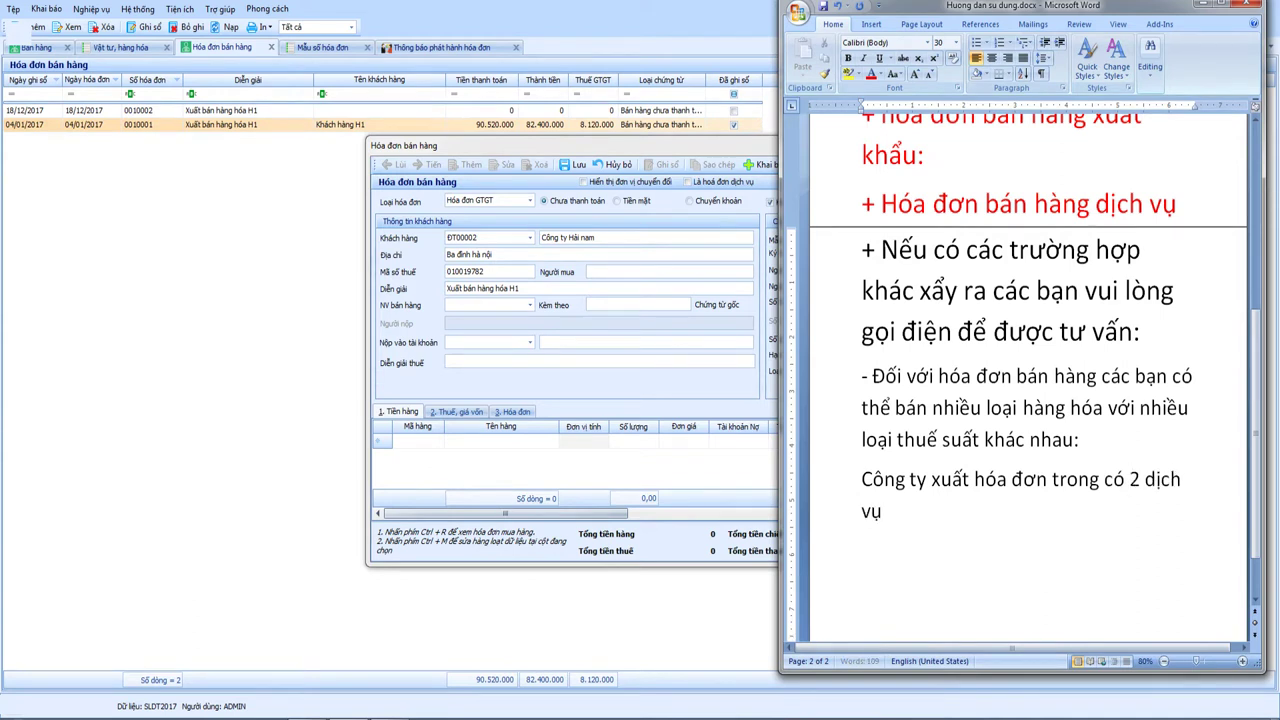
pyautogui.write(':')
# - Add the first example service line, "Dịch phần mềm kế toán (không có thuế)", below the two-services sentence
pyautogui.press('Return')
pyautogui.write('Dichj phaanf meemf kee')
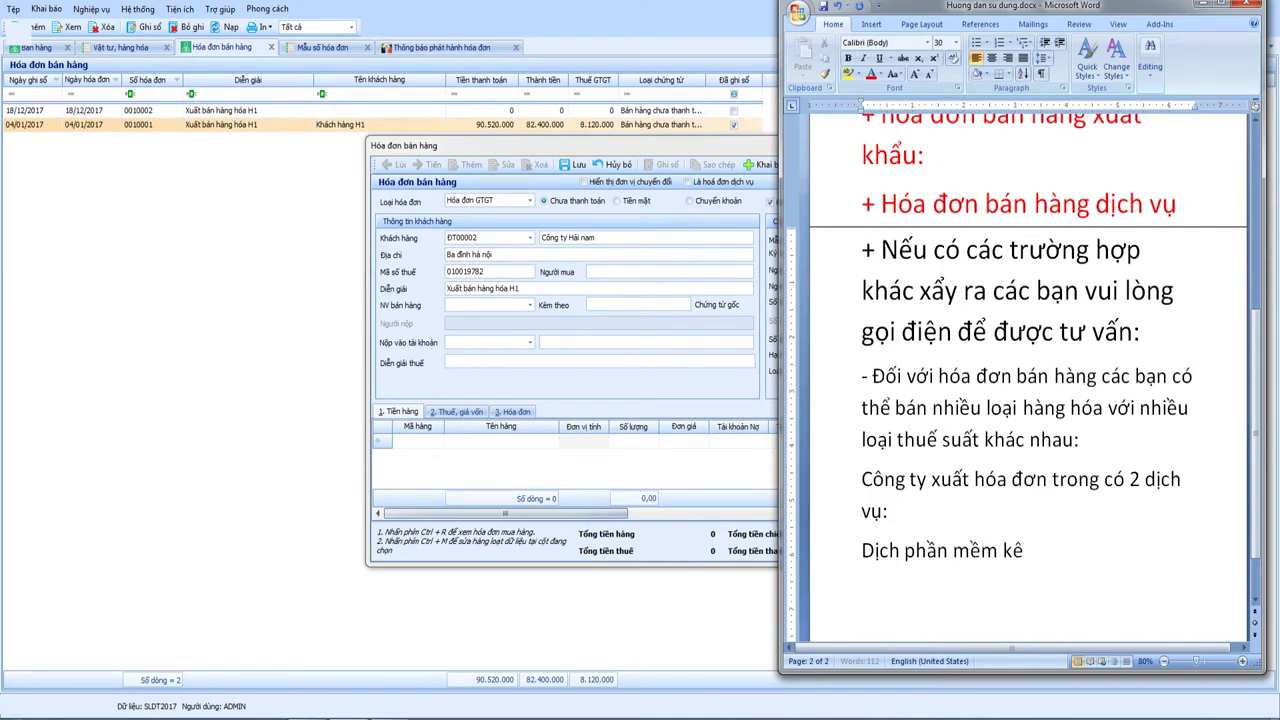
pyautogui.write('s toans (khoong cos')
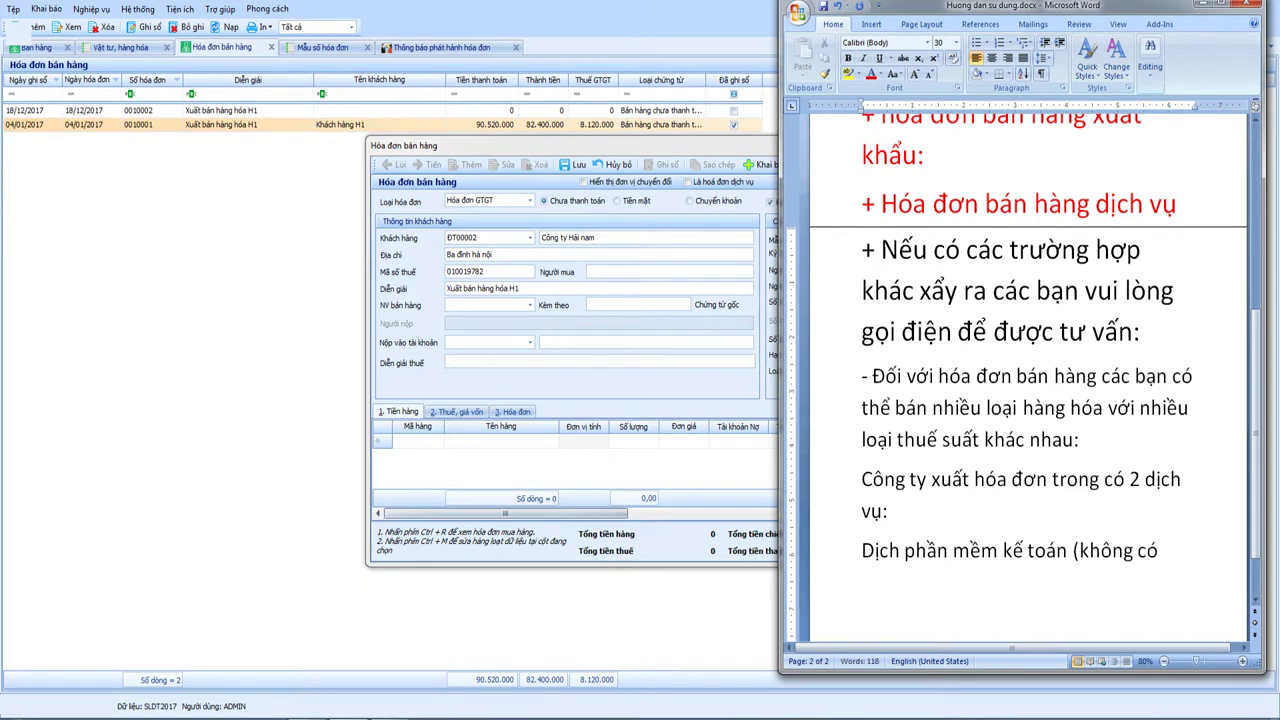
pyautogui.write(' th')
pyautogui.press('BackSpace')
pyautogui.write('uees')
pyautogui.press('BackSpace')
pyautogui.press('BackSpace')
pyautogui.write('huees')
pyautogui.write(')')
pyautogui.press('Return')
# - Add the second service line "Cho thuê server (thuế 10%)" and highlight both service lines
pyautogui.write('Cho thuee')
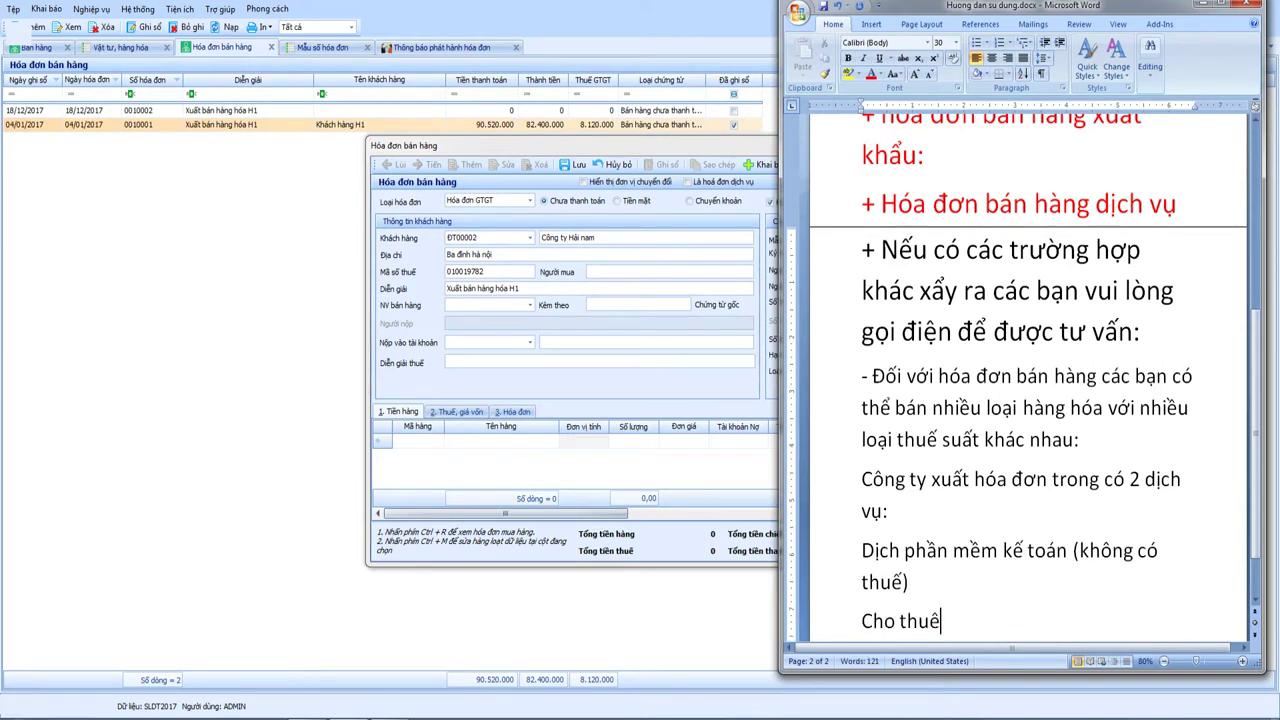
pyautogui.write(' sees')
pyautogui.press('BackSpace')
pyautogui.write('erv')
pyautogui.write('er')
pyautogui.write(' (thuees')
pyautogui.write(' 1')
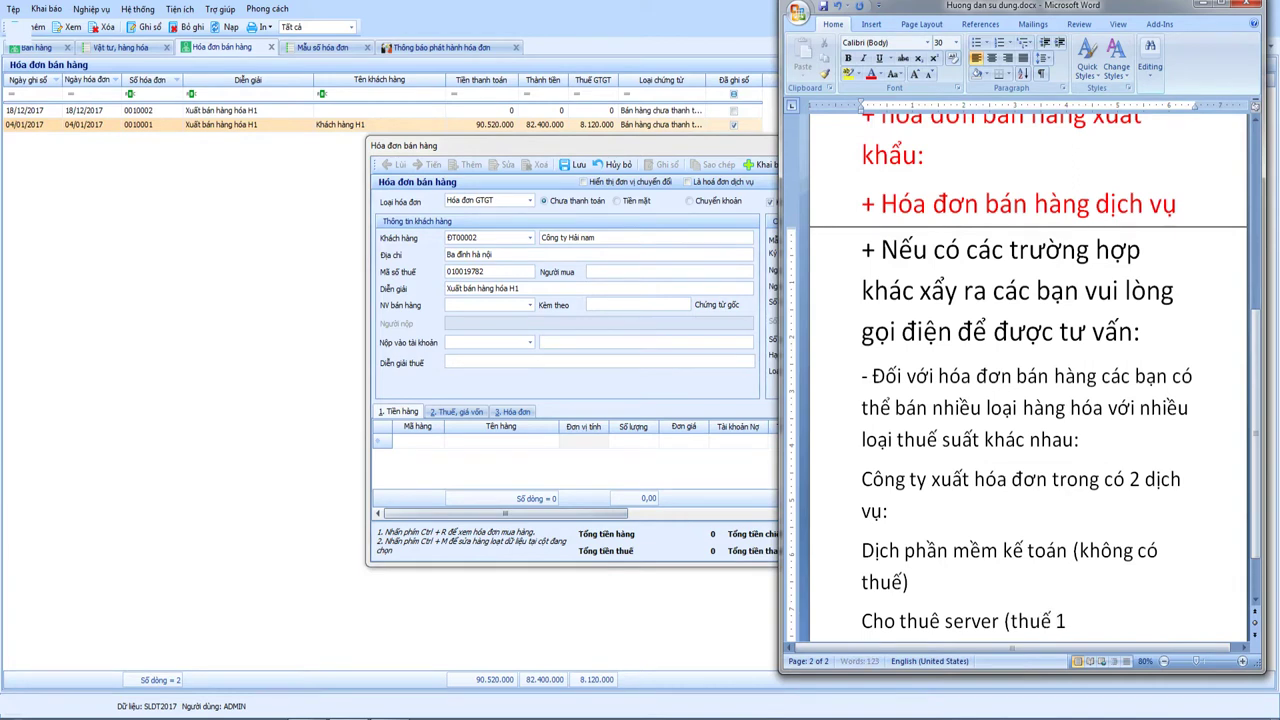
pyautogui.write('0%)')
pyautogui.press('Return')
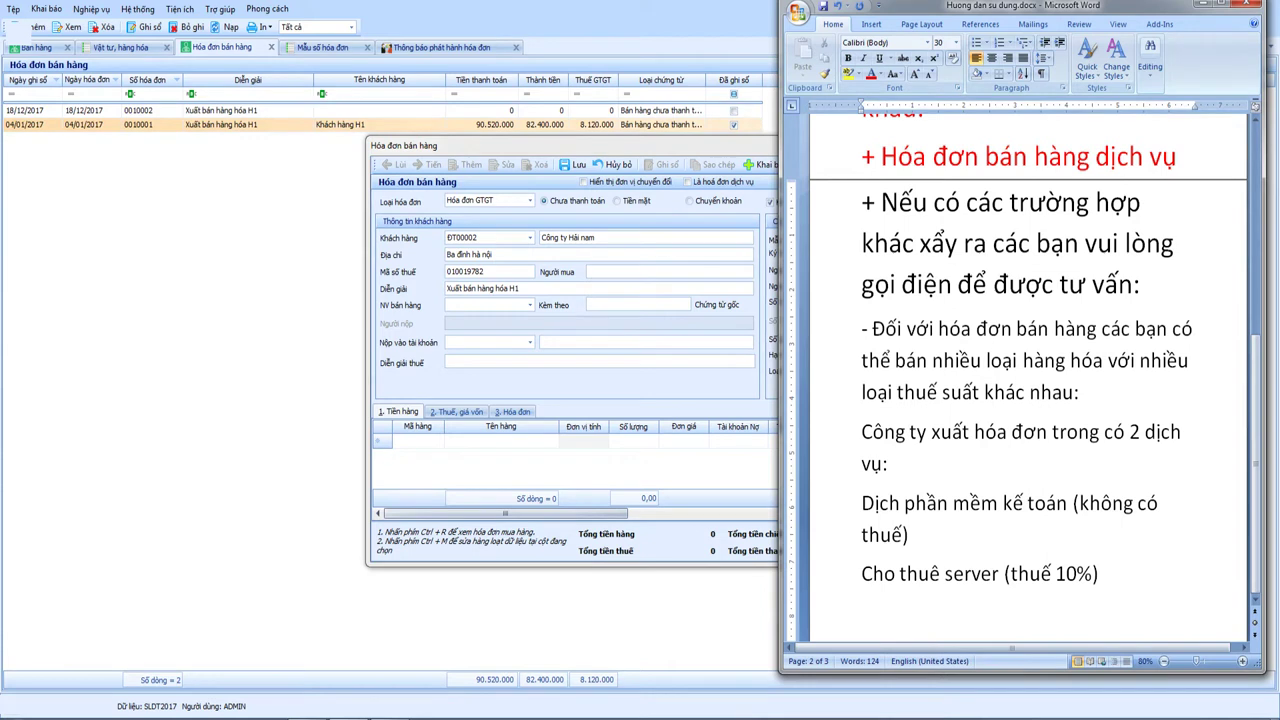
pyautogui.moveTo(861, 503); pyautogui.dragTo(1131, 580)
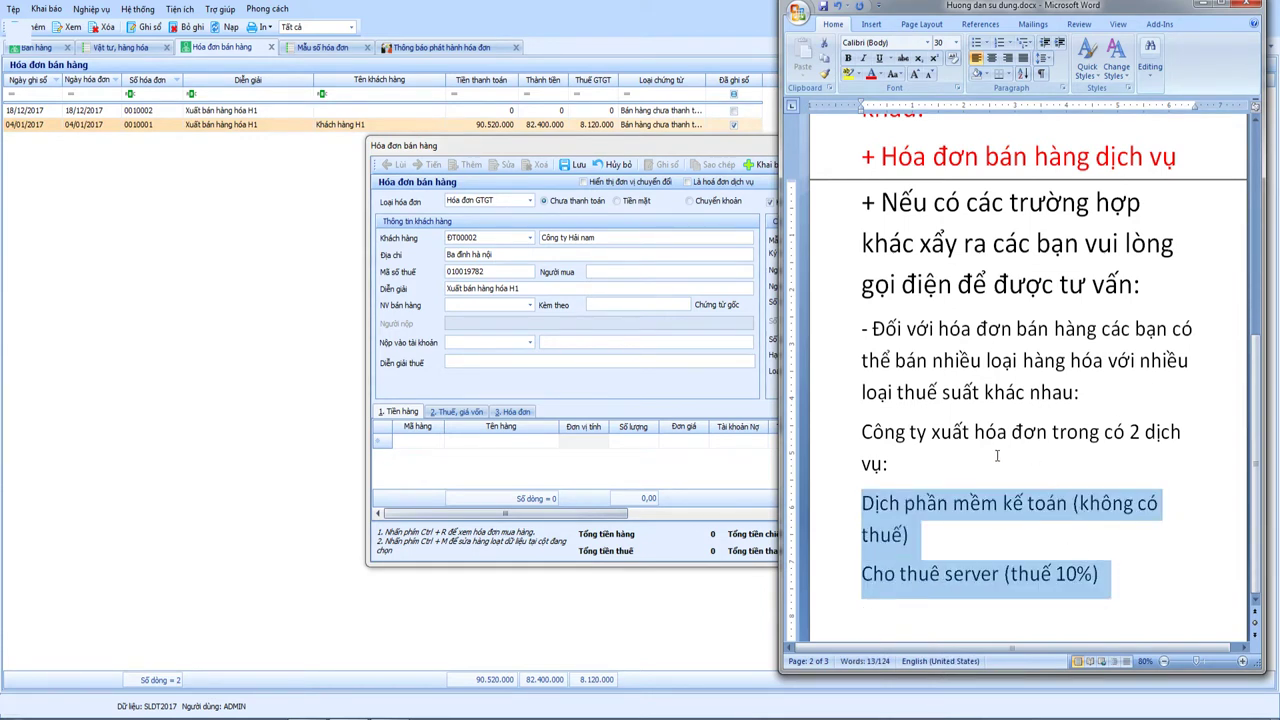
pyautogui.scroll(-2, 997, 456)
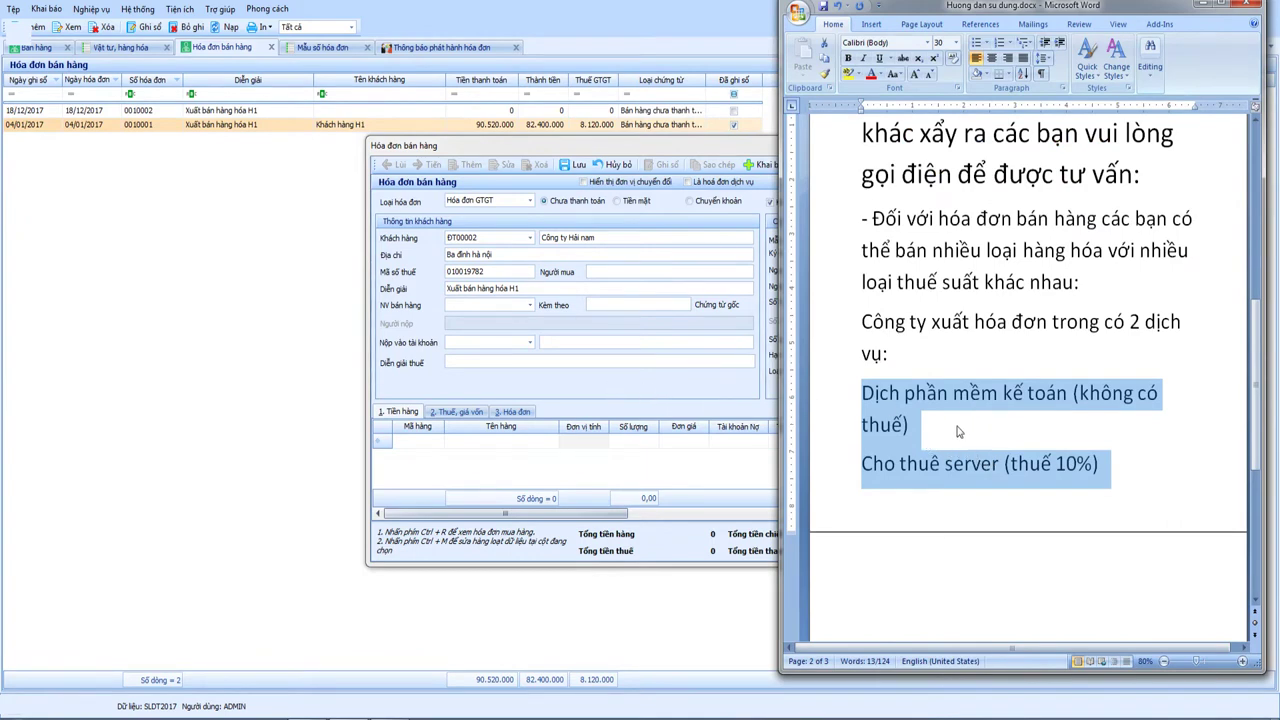
# - Back on the sales invoice, switch the payment option to Tiền mặt and return it to Chưa thanh toán
pyautogui.click(597, 392)
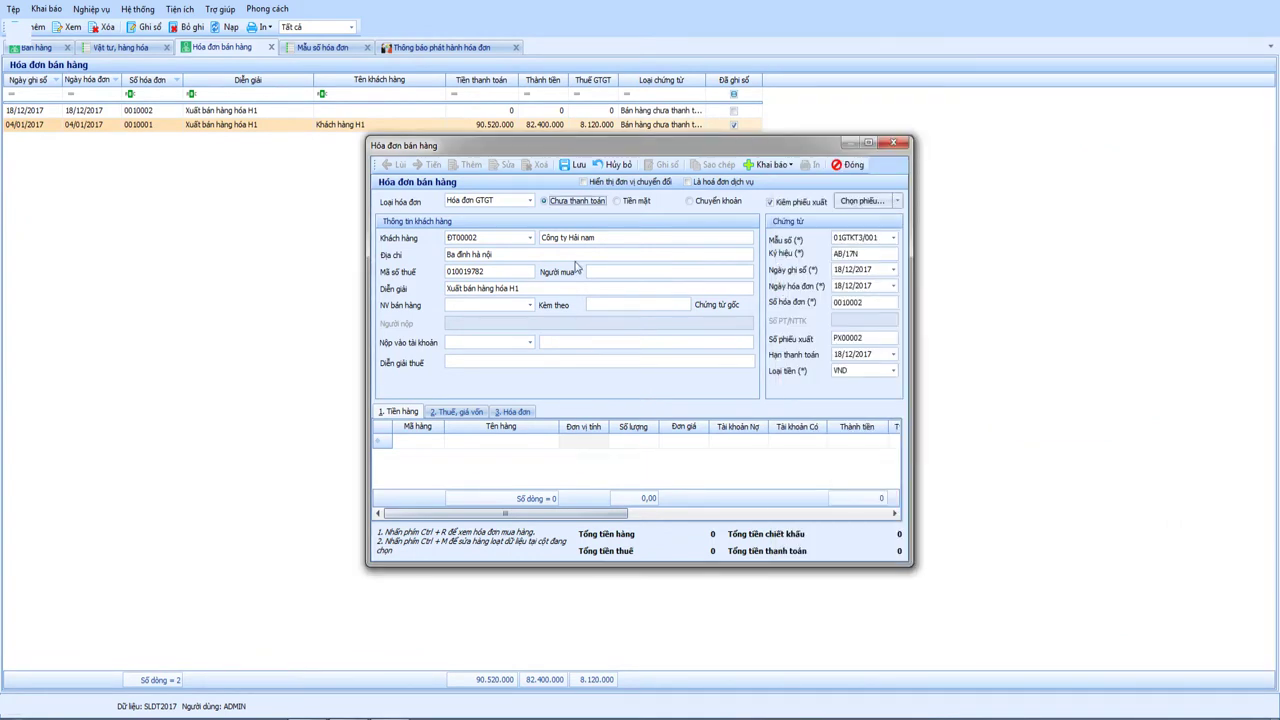
pyautogui.press('Tab')
pyautogui.press('Tab')
pyautogui.press('Tab')
pyautogui.click(619, 201)
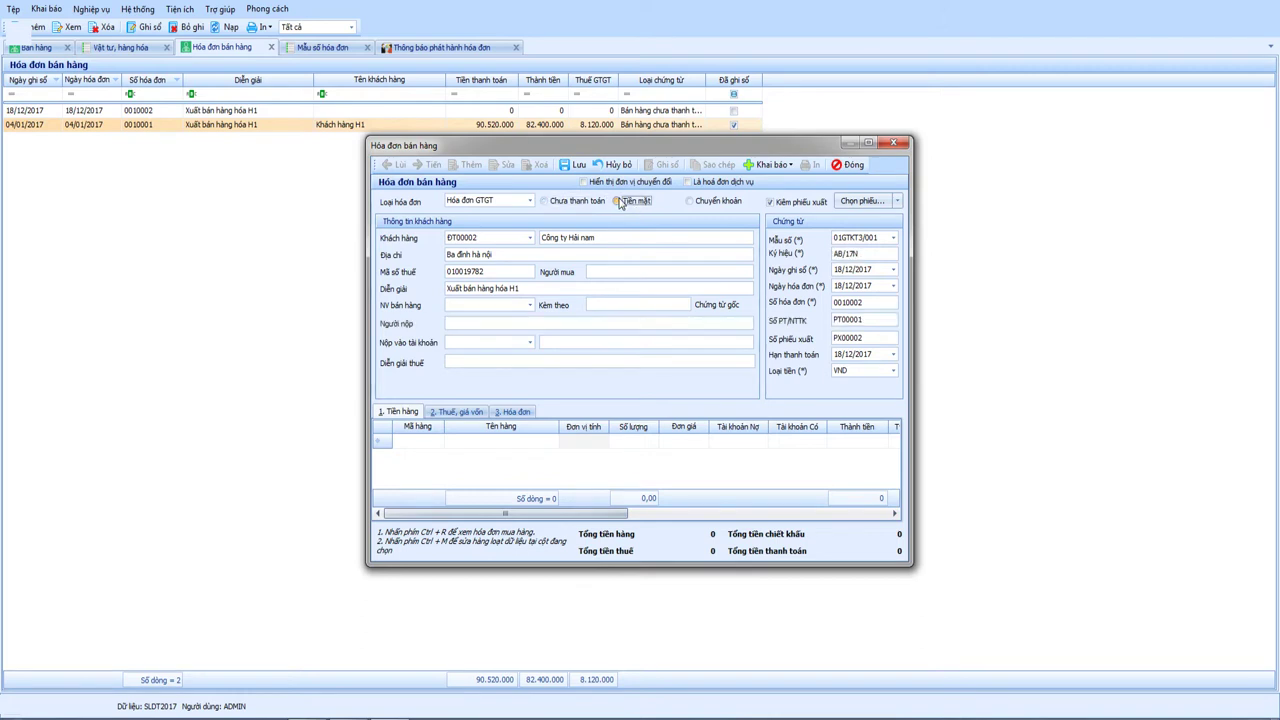
pyautogui.click(544, 201)
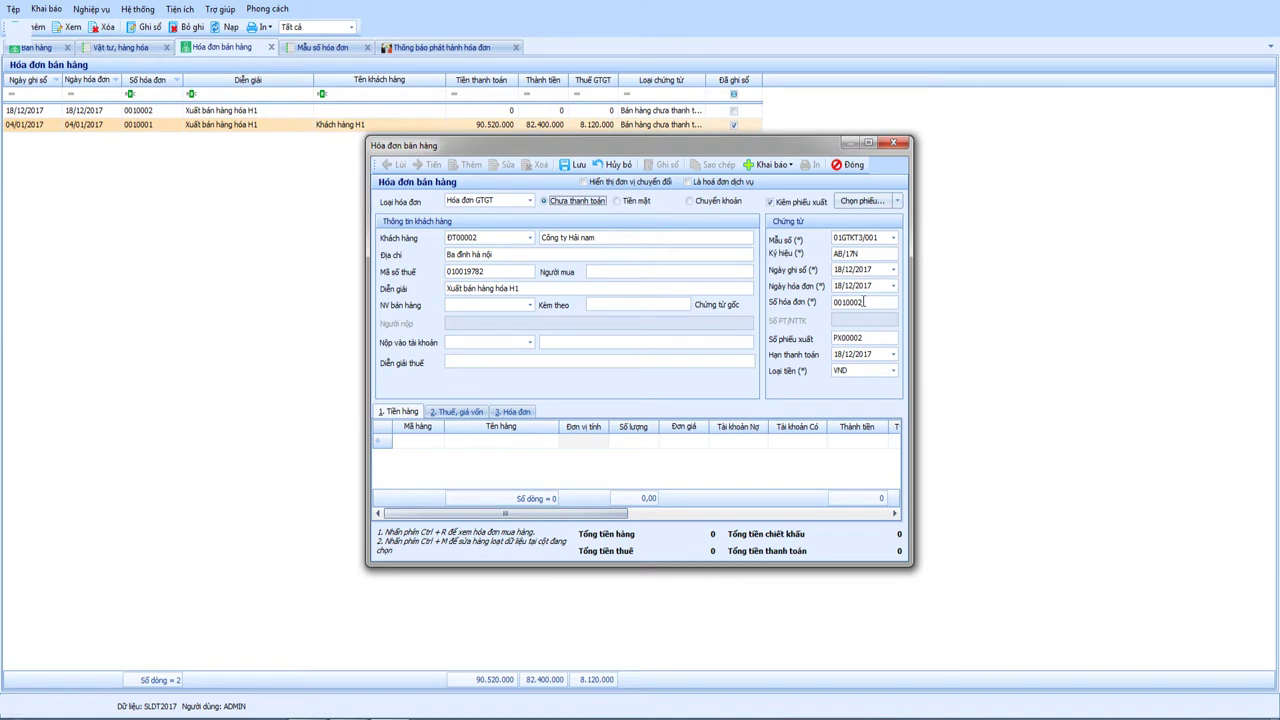
# - Examine the invoice number, the voucher selection options and the remaining header fields through Diễn giải thuế
pyautogui.moveTo(867, 302); pyautogui.dragTo(825, 301)
pyautogui.click(898, 202)
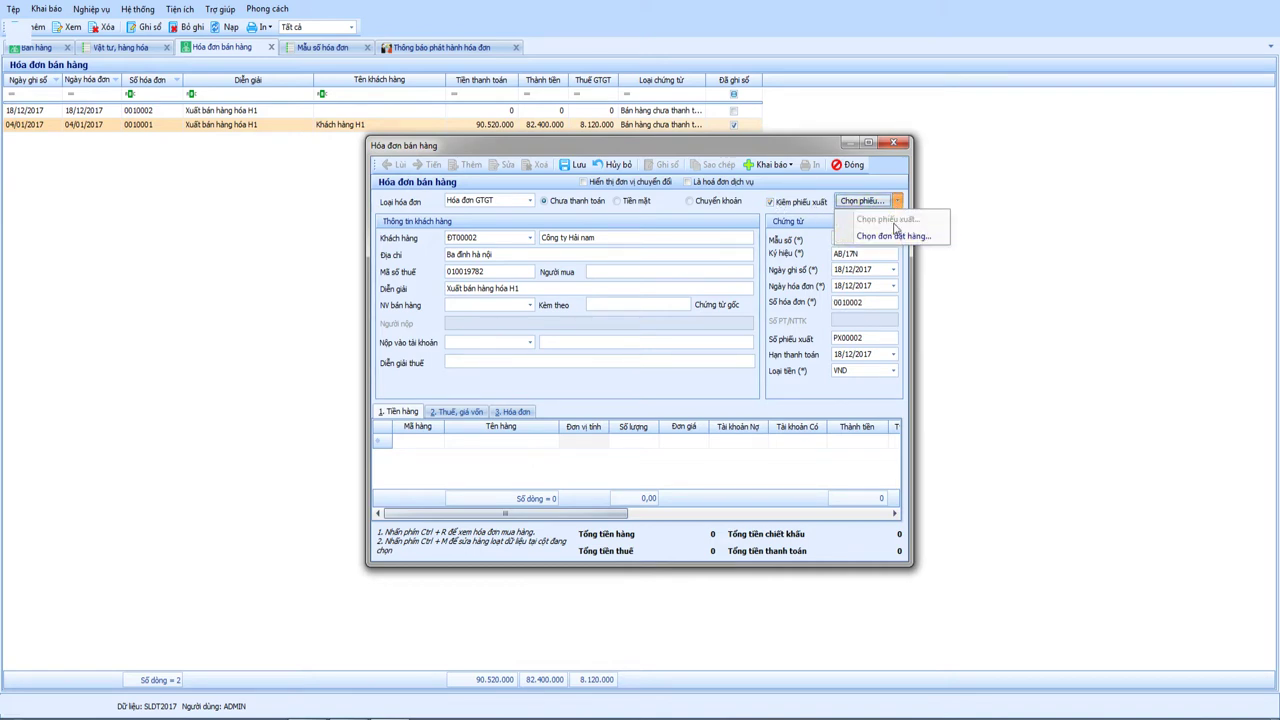
pyautogui.click(795, 228)
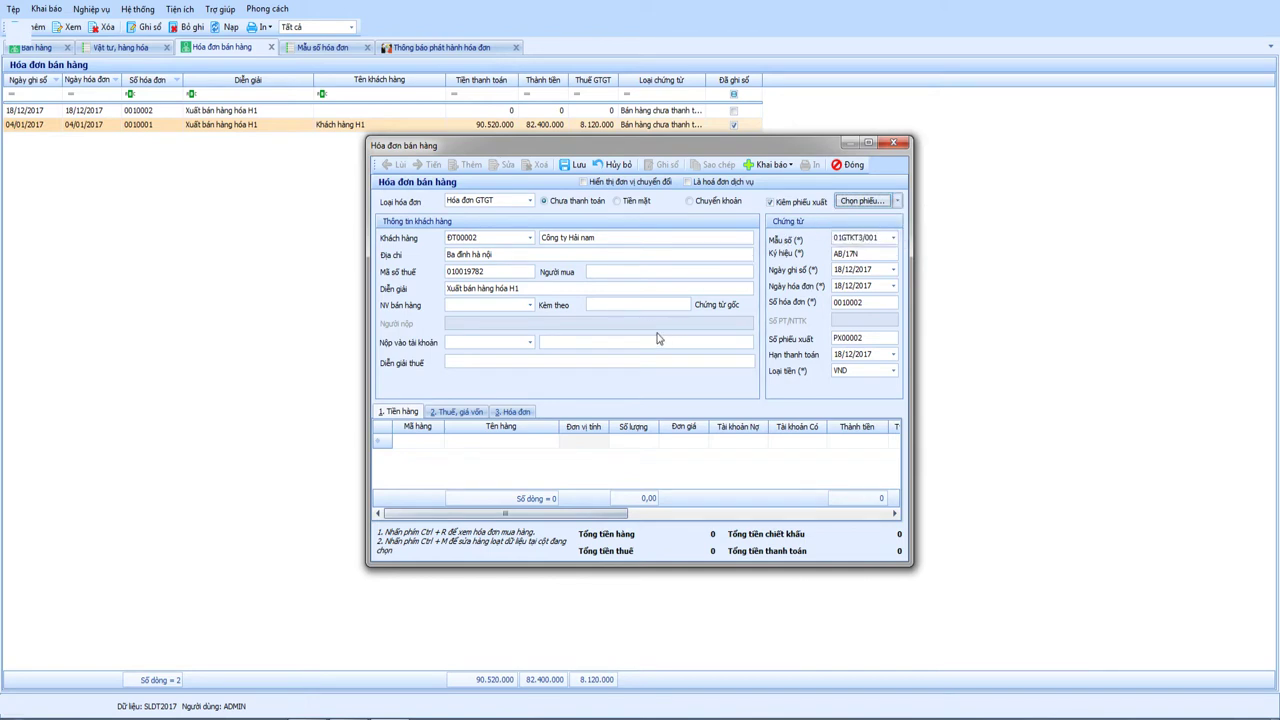
pyautogui.press('Tab')
pyautogui.press('Tab')
pyautogui.press('Tab')
pyautogui.press('Tab')
pyautogui.press('Tab')
pyautogui.press('Tab')
pyautogui.click(476, 363)
# - Add item VT00001, Hàng hóa 001, as the first line of the invoice
pyautogui.click(438, 444)
pyautogui.click(438, 442)
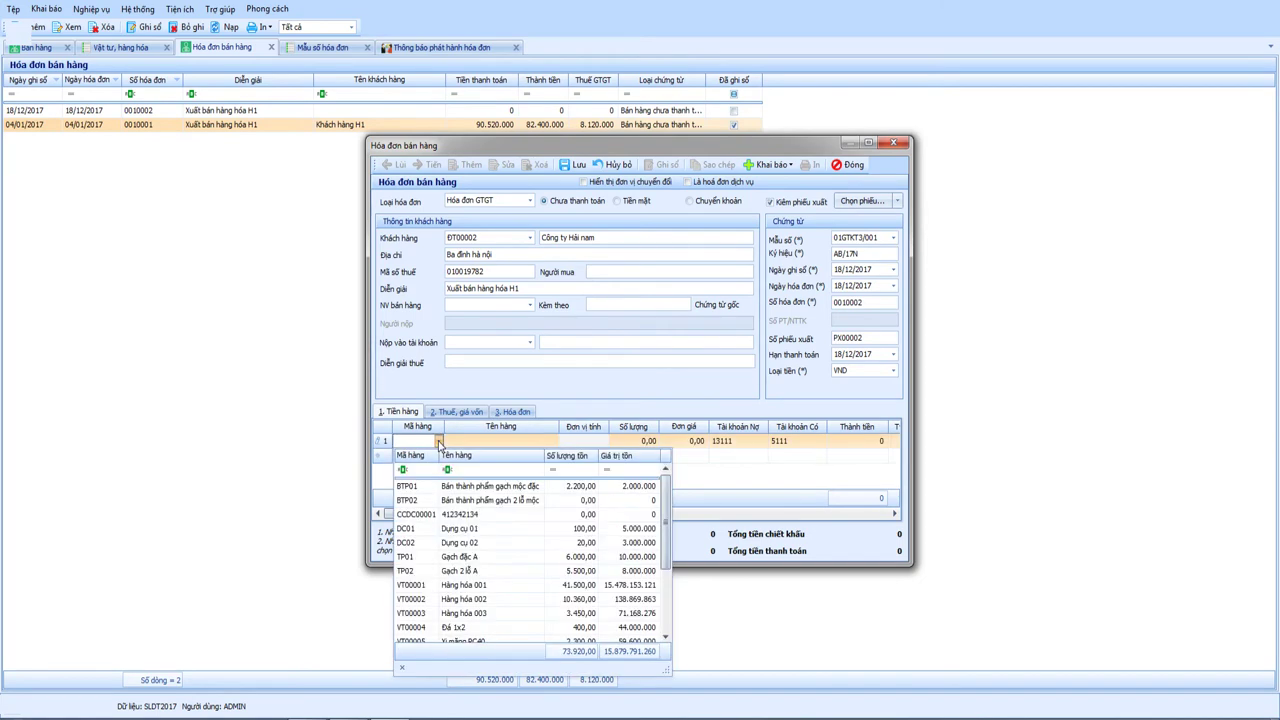
pyautogui.click(458, 586)
pyautogui.press('Tab')
pyautogui.press('Tab')
pyautogui.press('Tab')
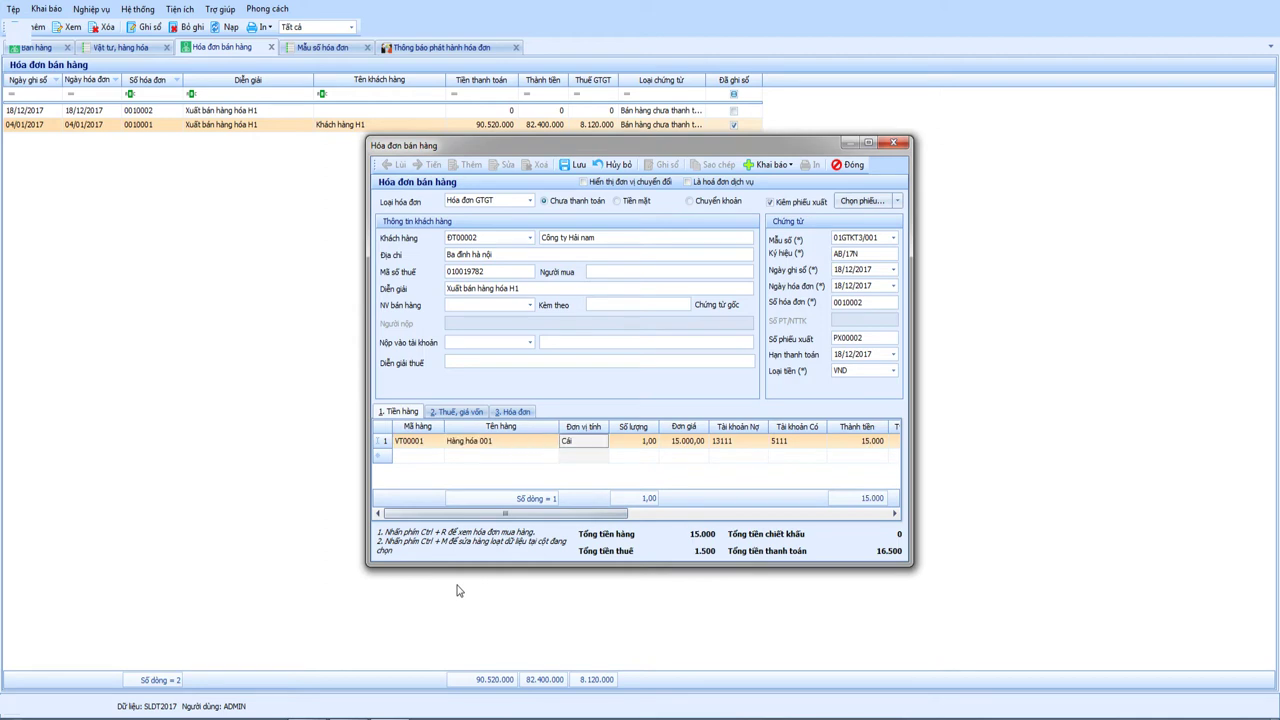
# - Set the Hàng hóa 001 line's quantity to 150 and its unit price to 16.000
pyautogui.write('15')
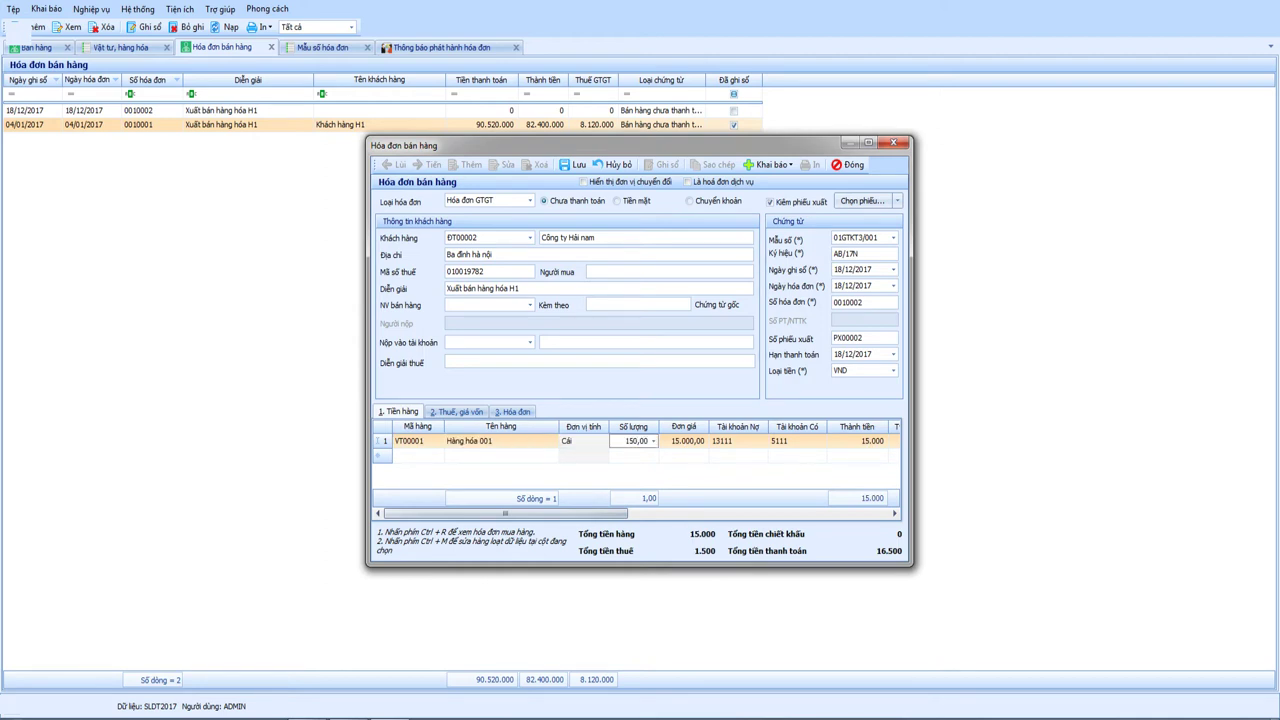
pyautogui.write('0')
pyautogui.press('Tab')
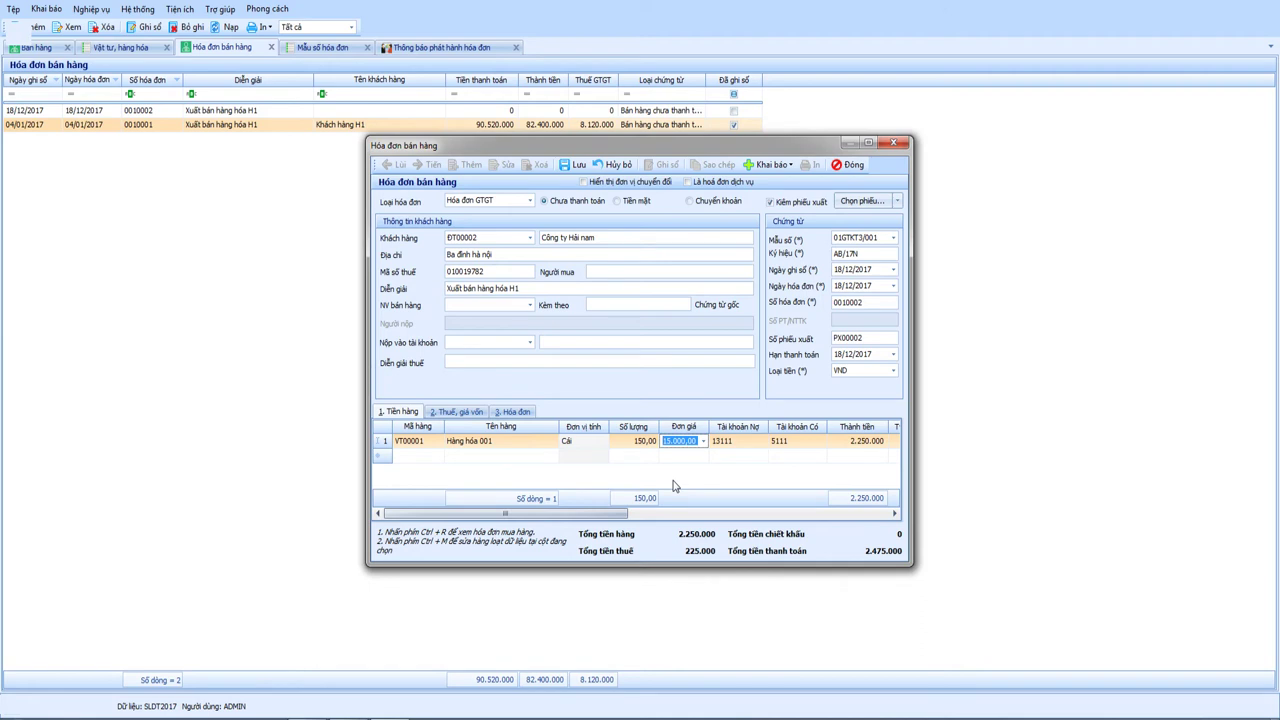
pyautogui.write('160.000')
pyautogui.press('BackSpace')
pyautogui.press('Tab')
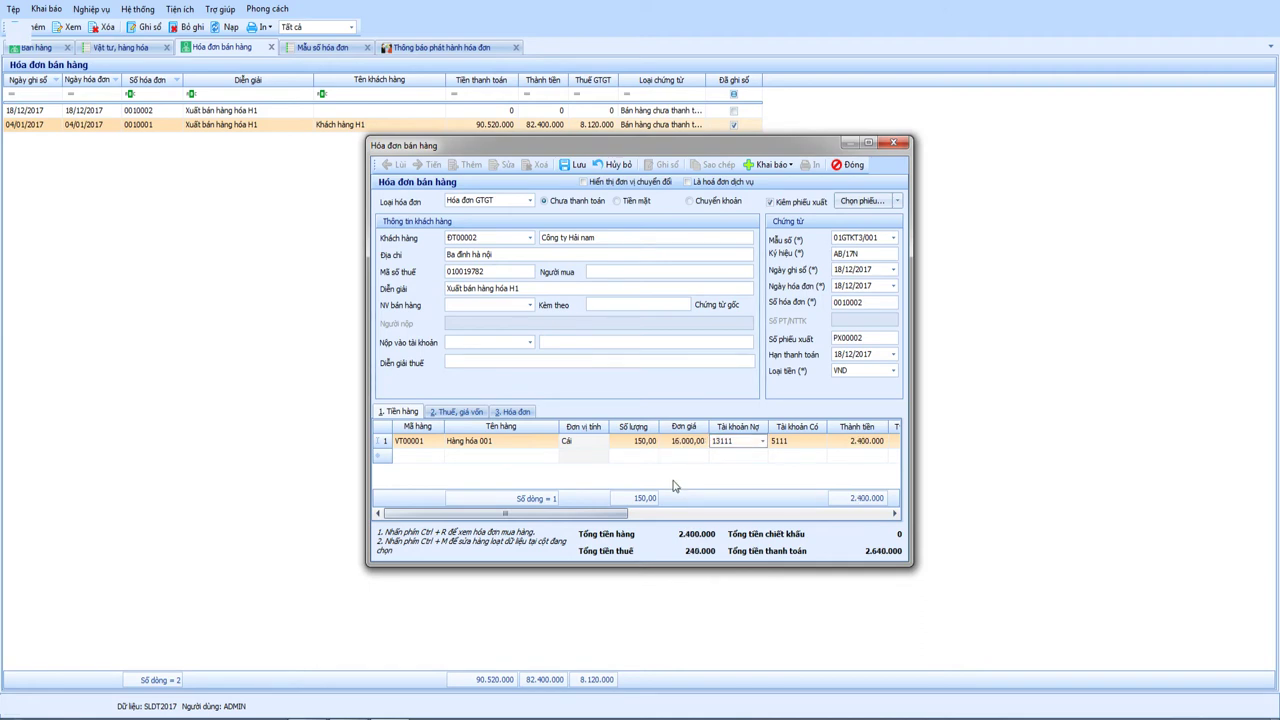
pyautogui.press('Tab')
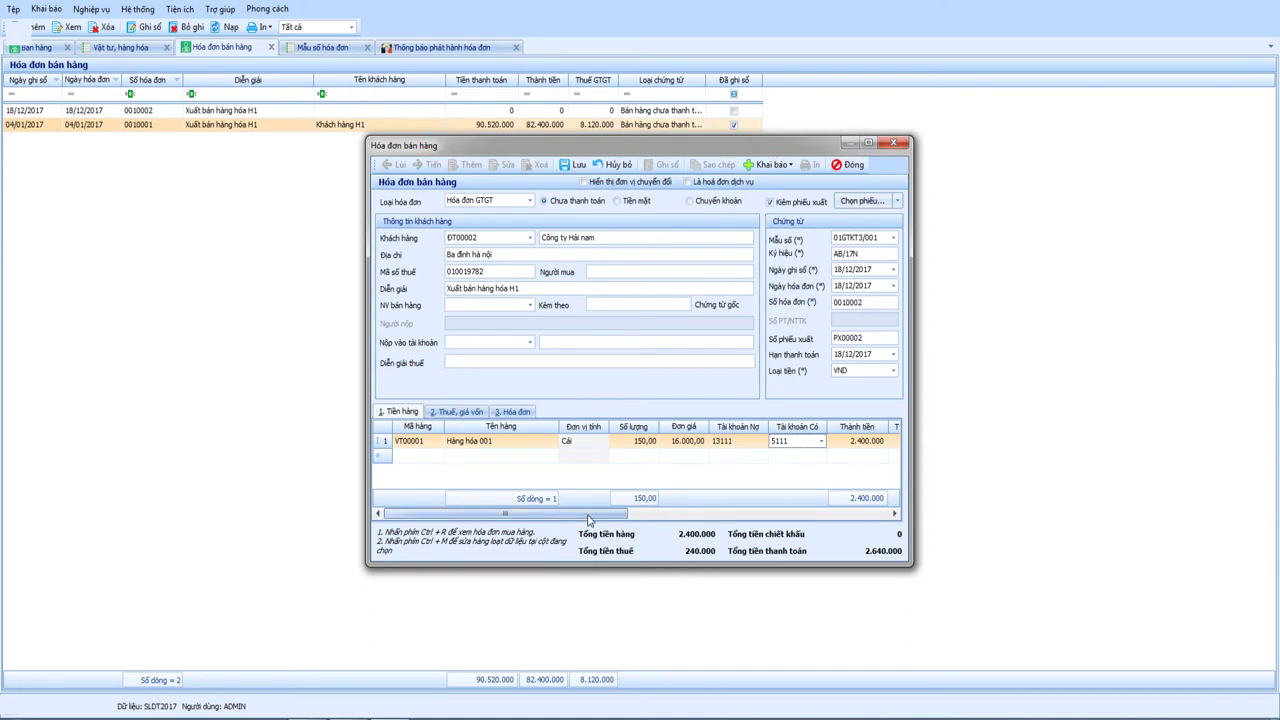
# - Examine the first item line's account, discount, object and contract columns
pyautogui.moveTo(590, 514); pyautogui.dragTo(705, 514)
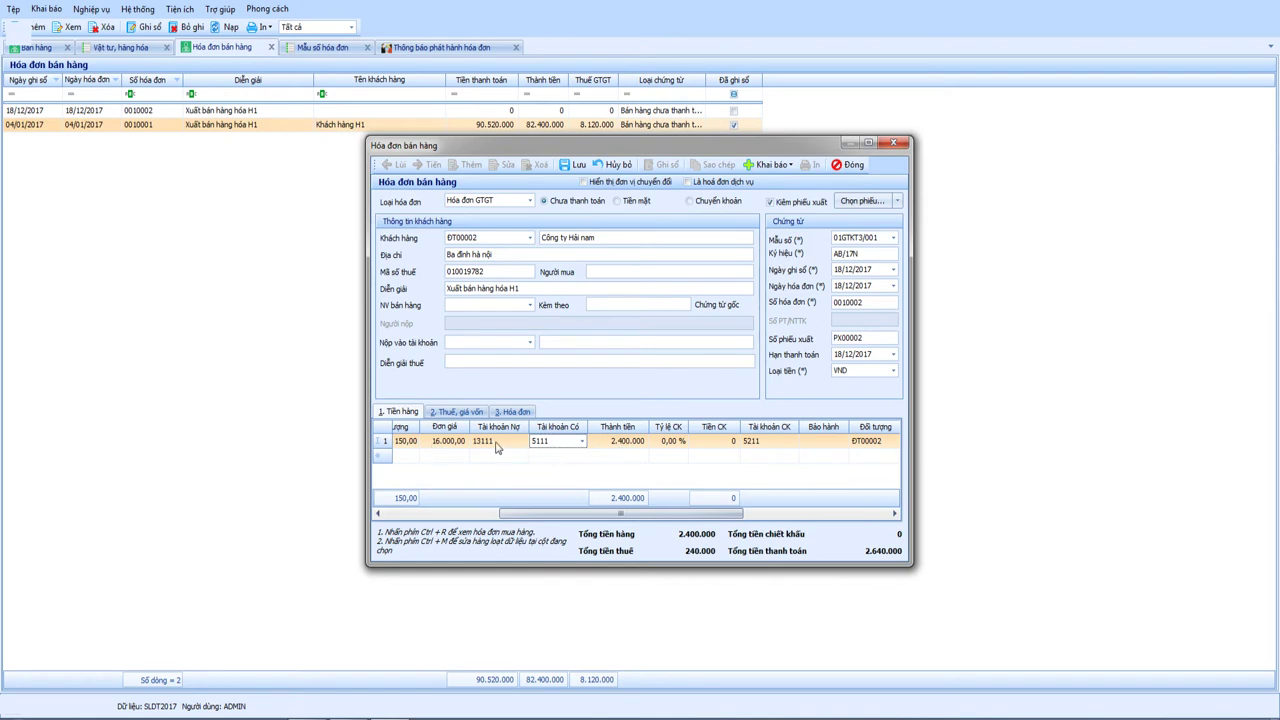
pyautogui.moveTo(622, 517); pyautogui.dragTo(790, 520)
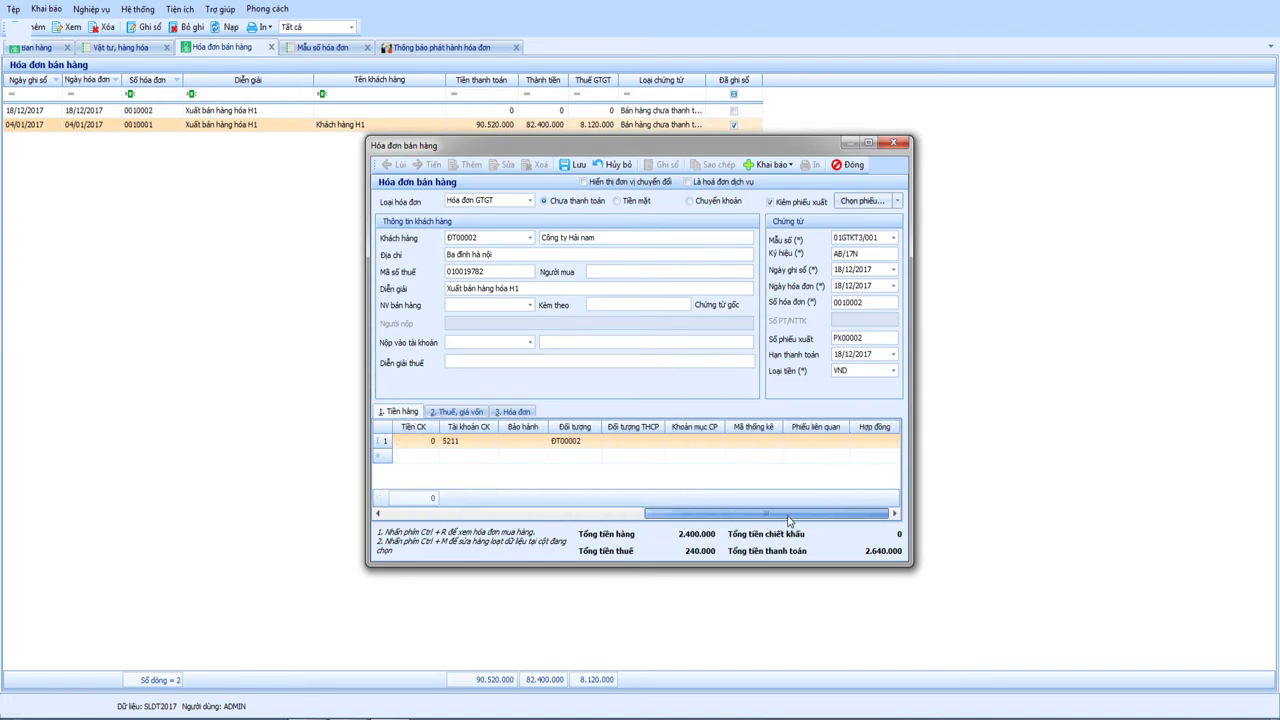
pyautogui.click(876, 441)
pyautogui.click(896, 444)
pyautogui.click(896, 444)
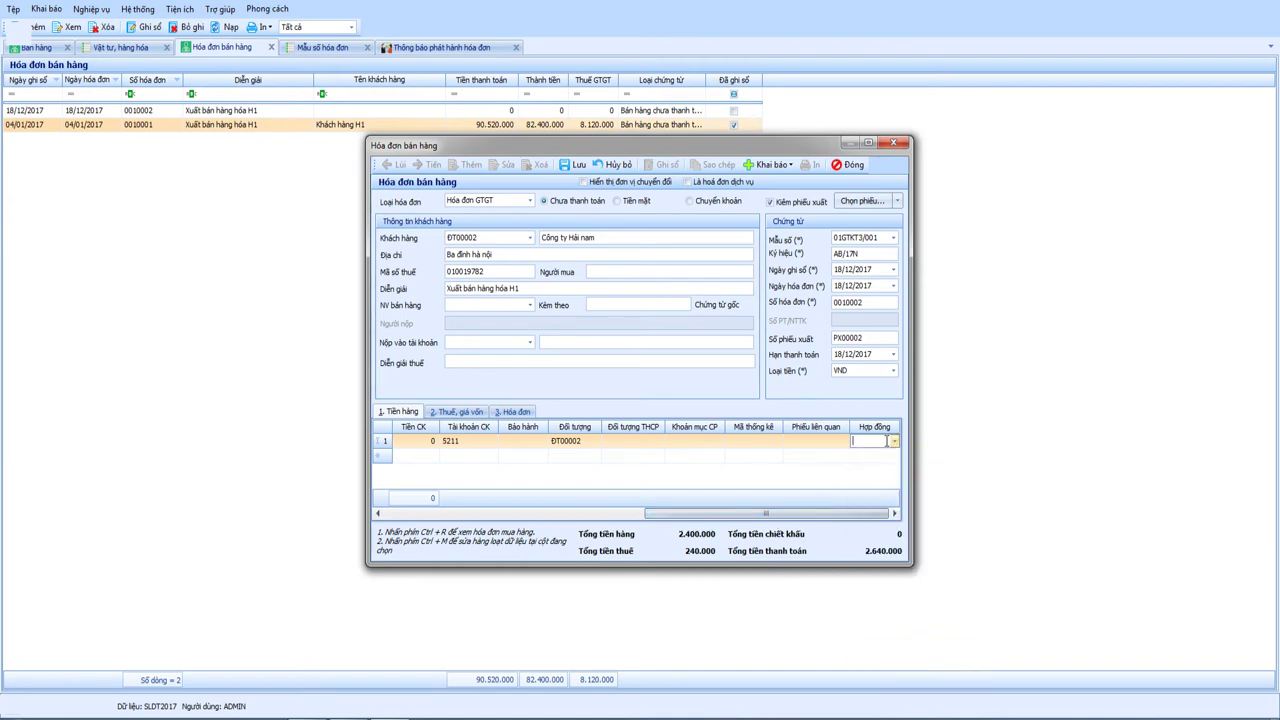
pyautogui.moveTo(787, 516); pyautogui.dragTo(457, 517)
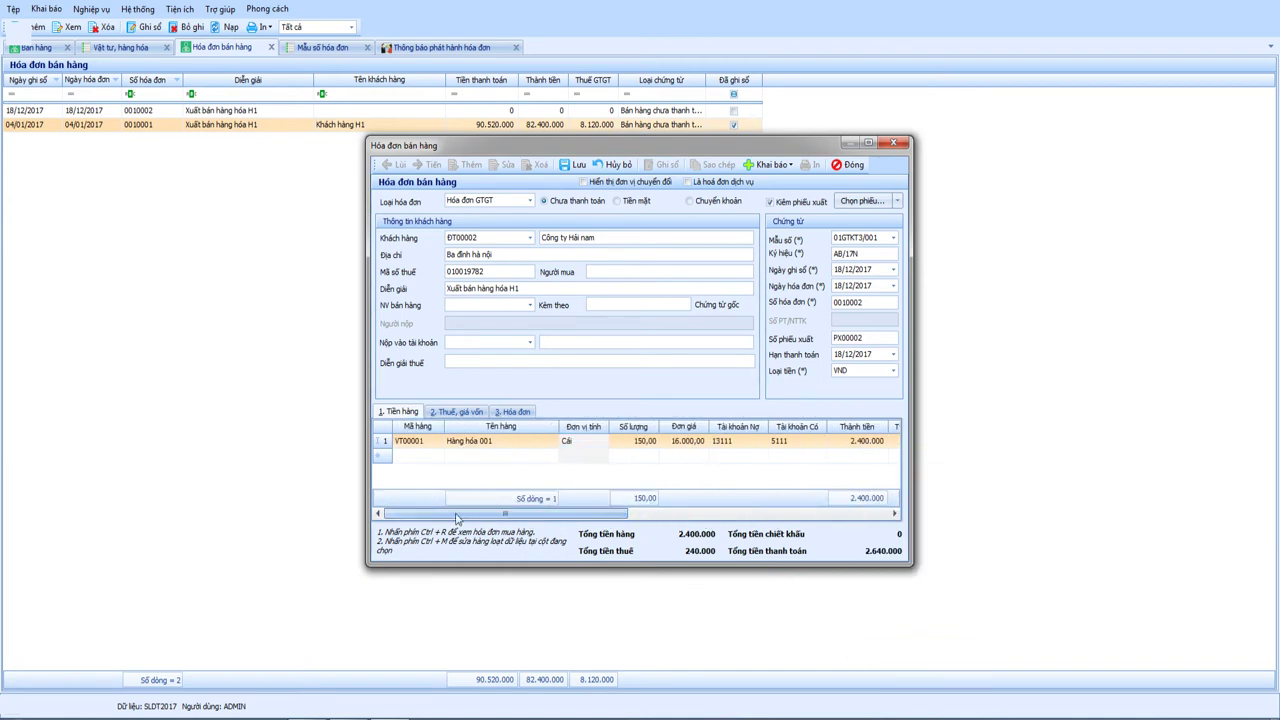
# - Add item VT00002, Hàng hóa 002, as the second line with quantity 120 and unit price 13.500
pyautogui.click(428, 456)
pyautogui.click(439, 456)
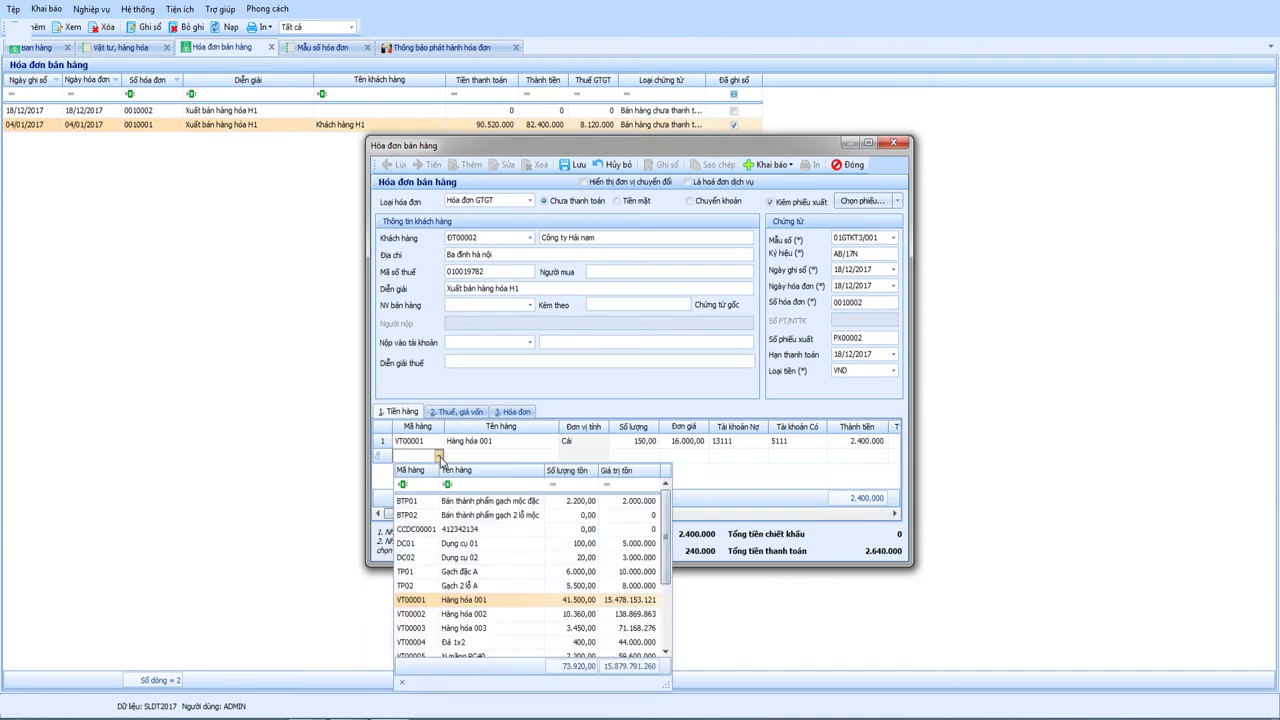
pyautogui.click(465, 614)
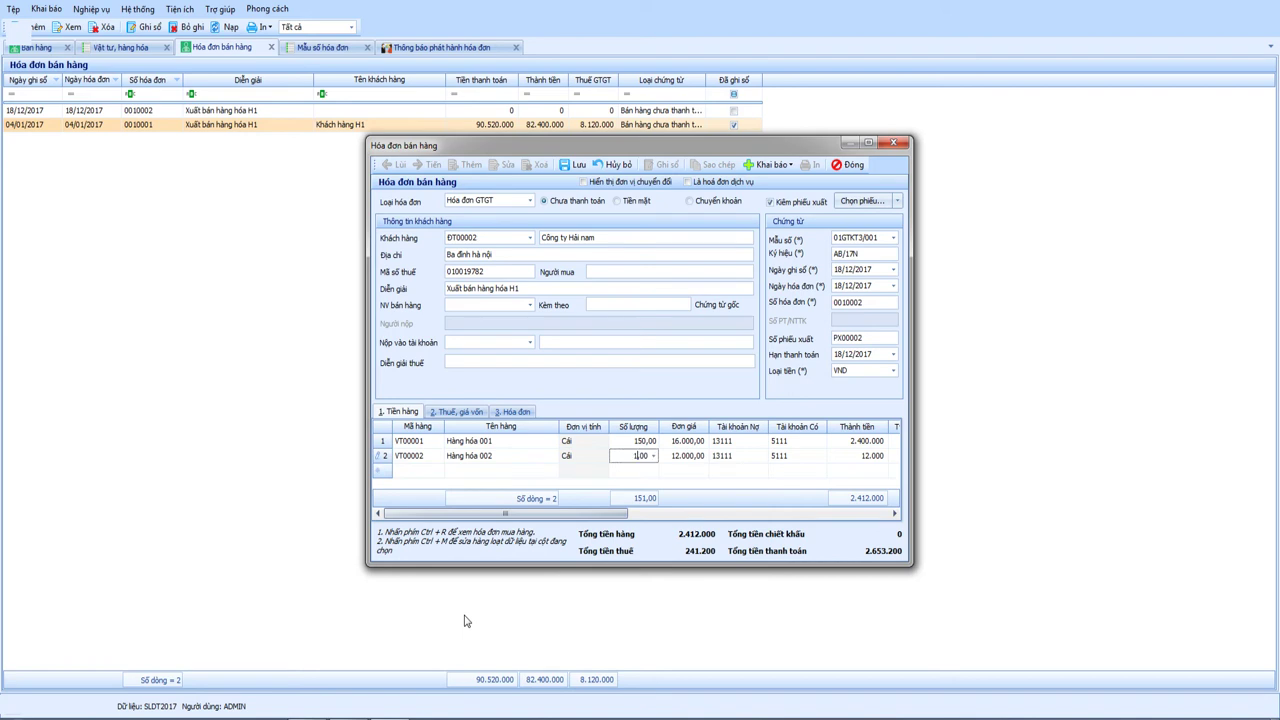
pyautogui.write('20')
pyautogui.press('Tab')
pyautogui.write('13.5')
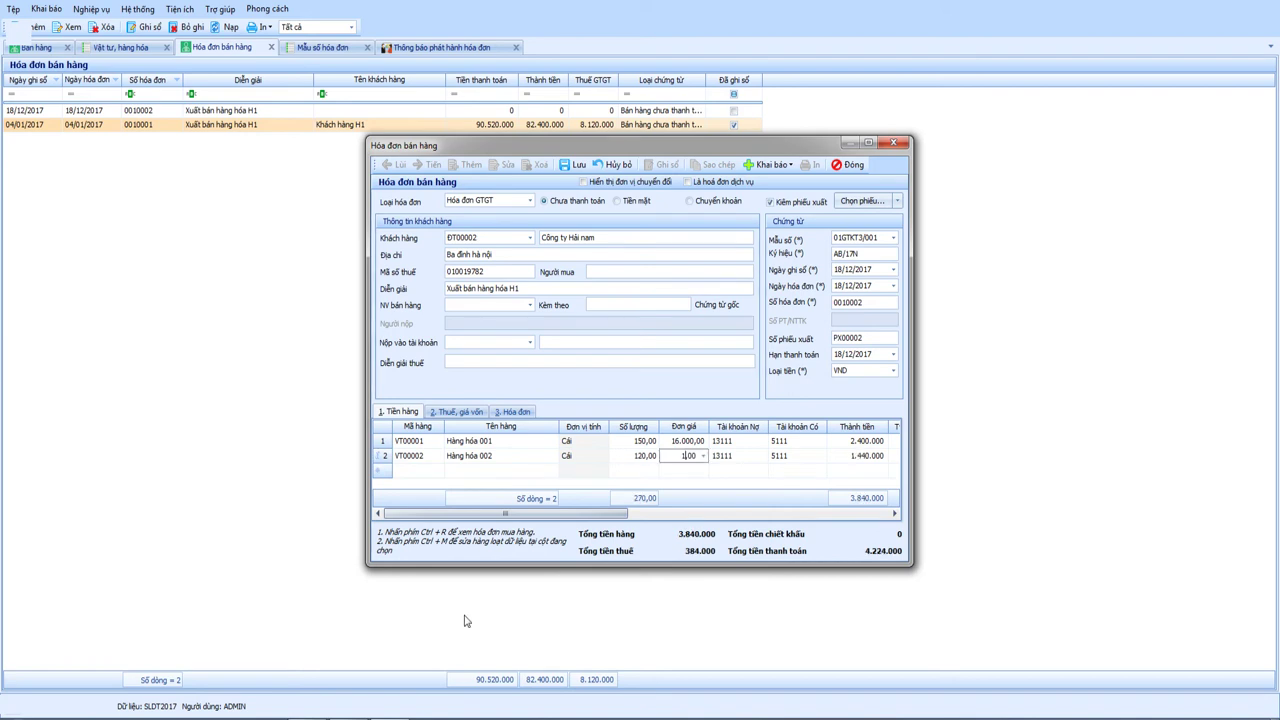
pyautogui.write('00')
pyautogui.press('Tab')
# - Review the Hàng hóa 002 line's account, amount, discount and object columns
pyautogui.press('Tab')
pyautogui.press('Tab')
pyautogui.press('Tab')
pyautogui.press('Tab')
pyautogui.press('Tab')
pyautogui.press('Tab')
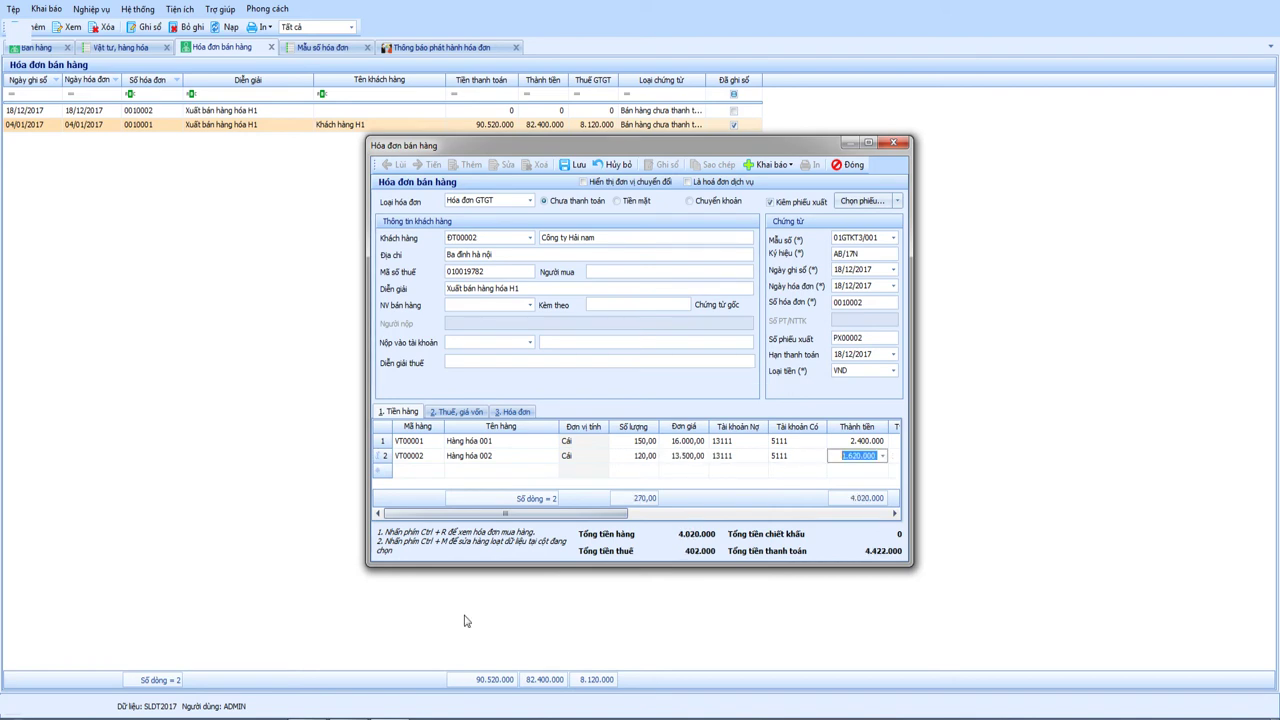
pyautogui.press('Tab')
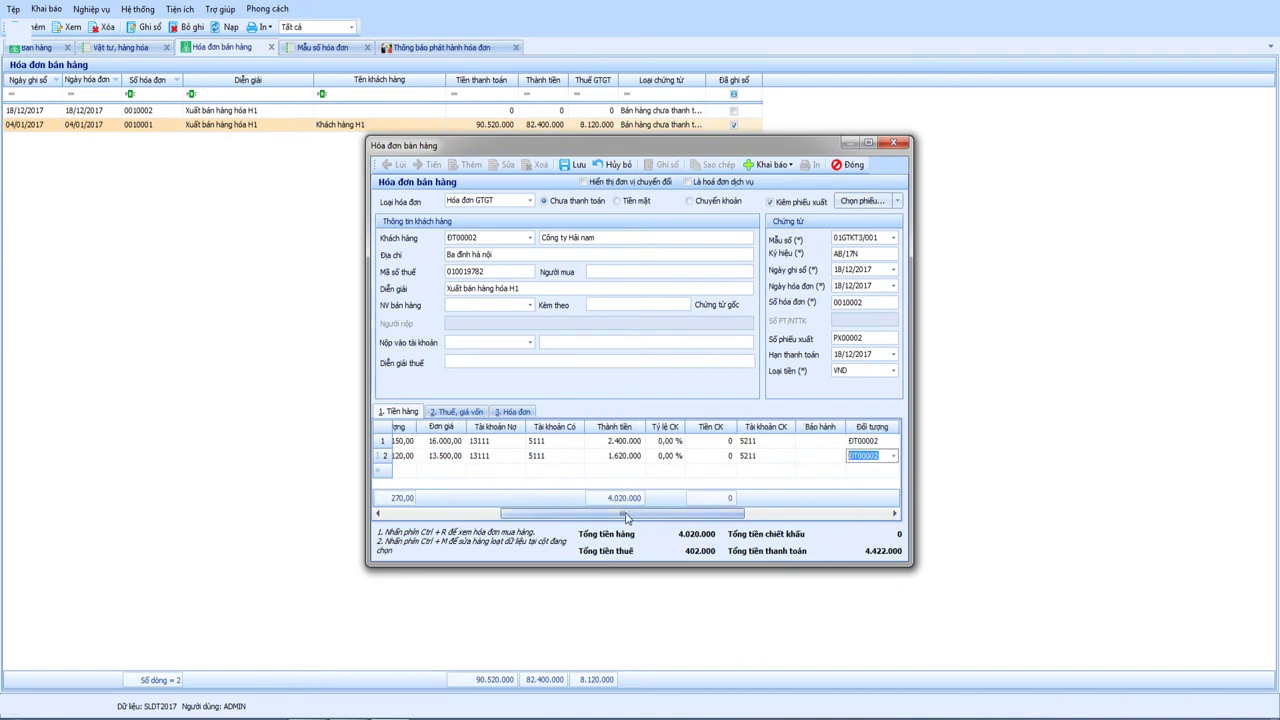
pyautogui.moveTo(626, 516); pyautogui.dragTo(527, 510)
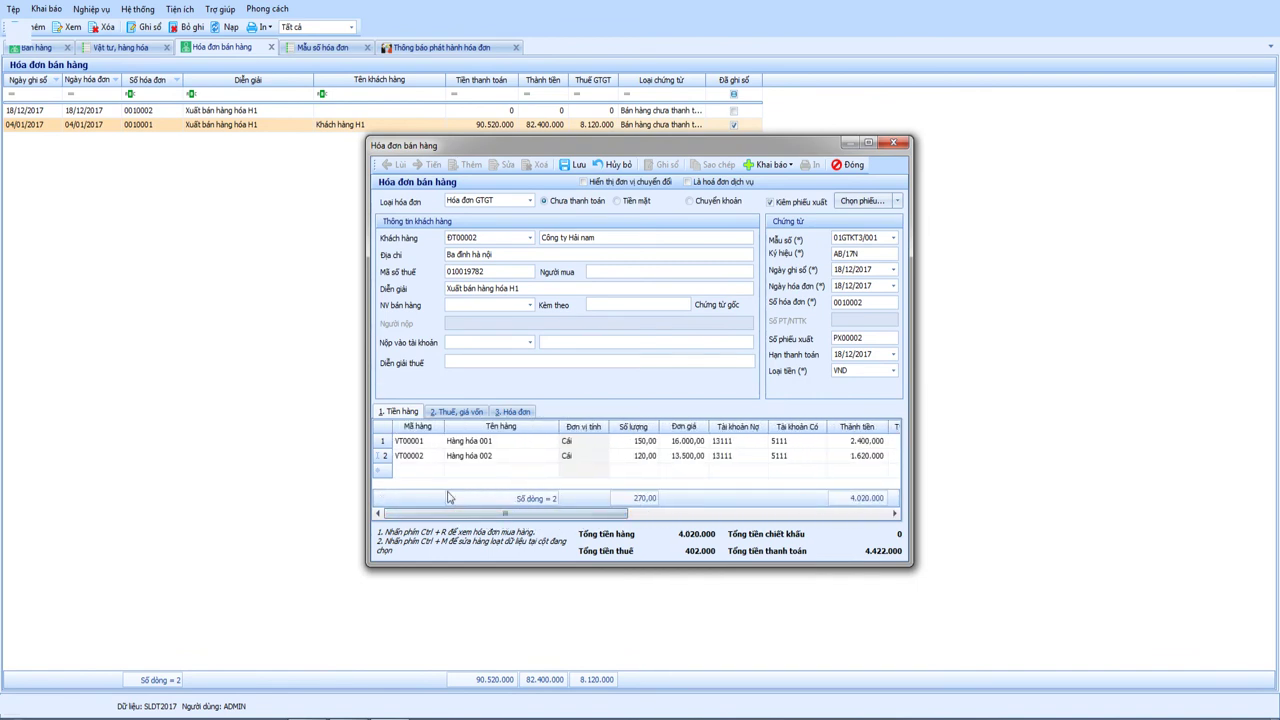
# - Review the tax and cost details of both items, including warehouse, cost accounts, cost amount and tax amount
pyautogui.click(456, 413)
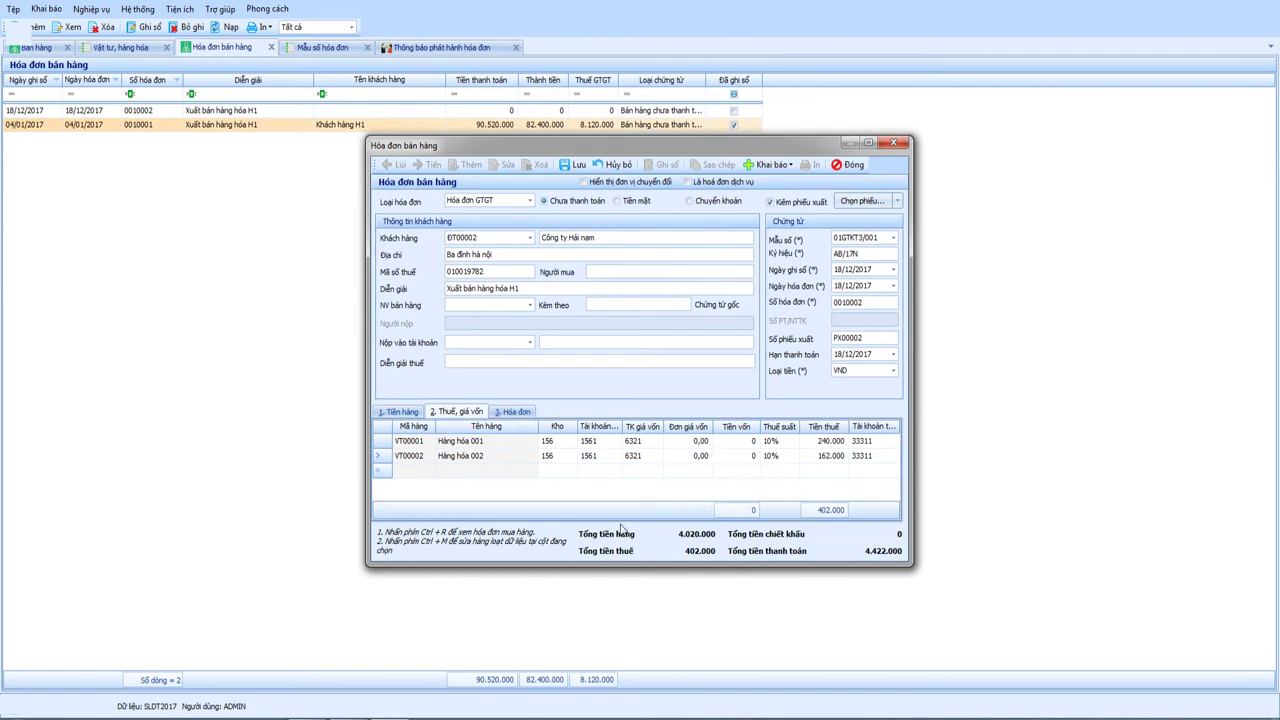
pyautogui.click(461, 446)
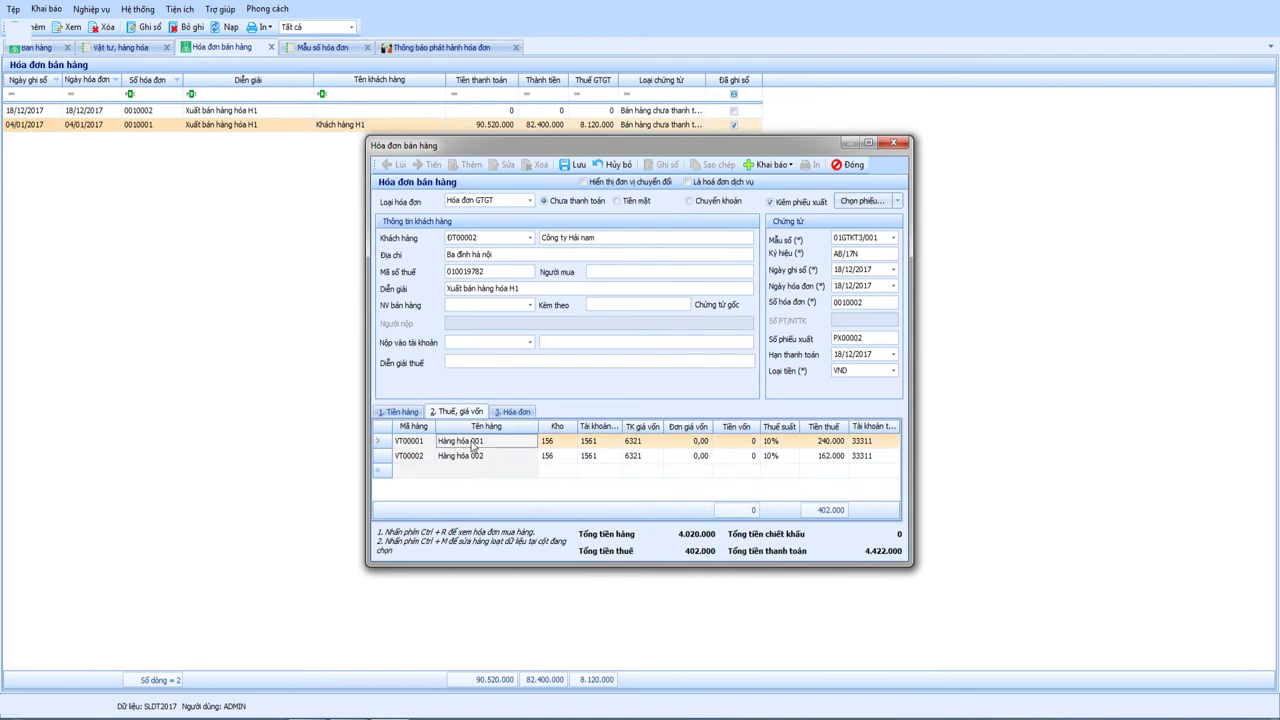
pyautogui.press('Tab')
pyautogui.press('Tab')
pyautogui.press('Tab')
pyautogui.press('Tab')
pyautogui.press('Tab')
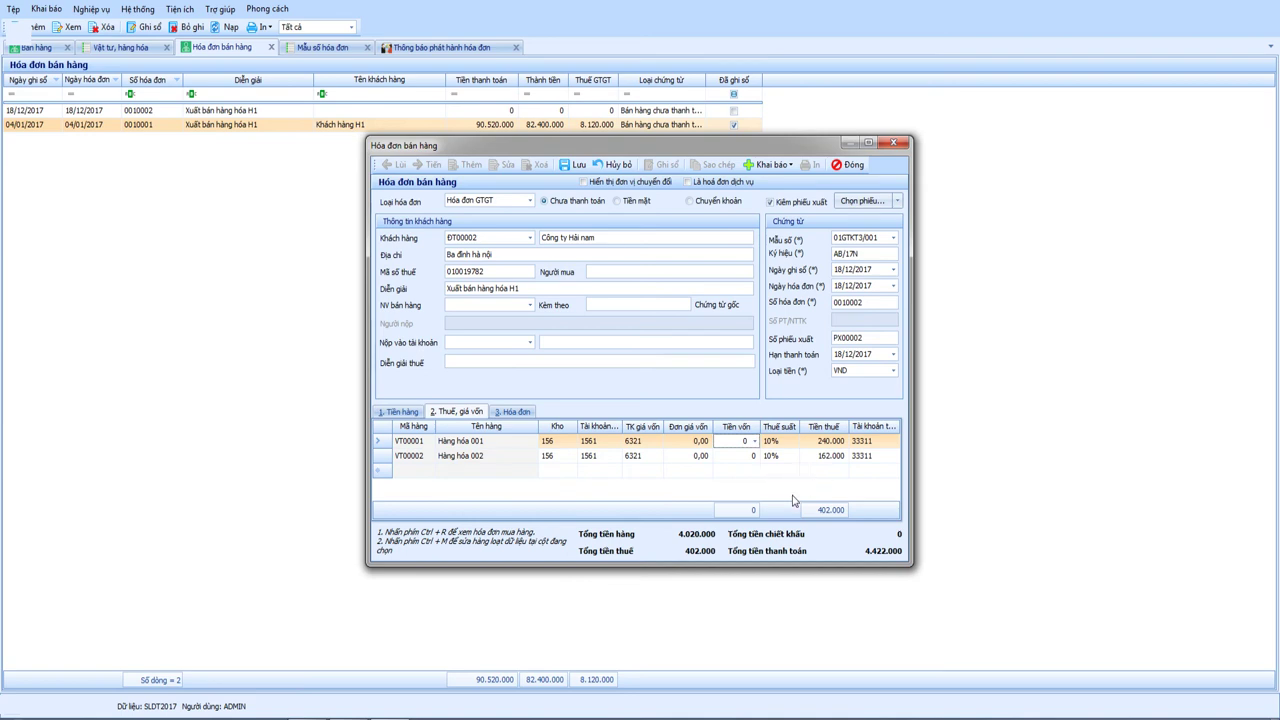
pyautogui.click(823, 441)
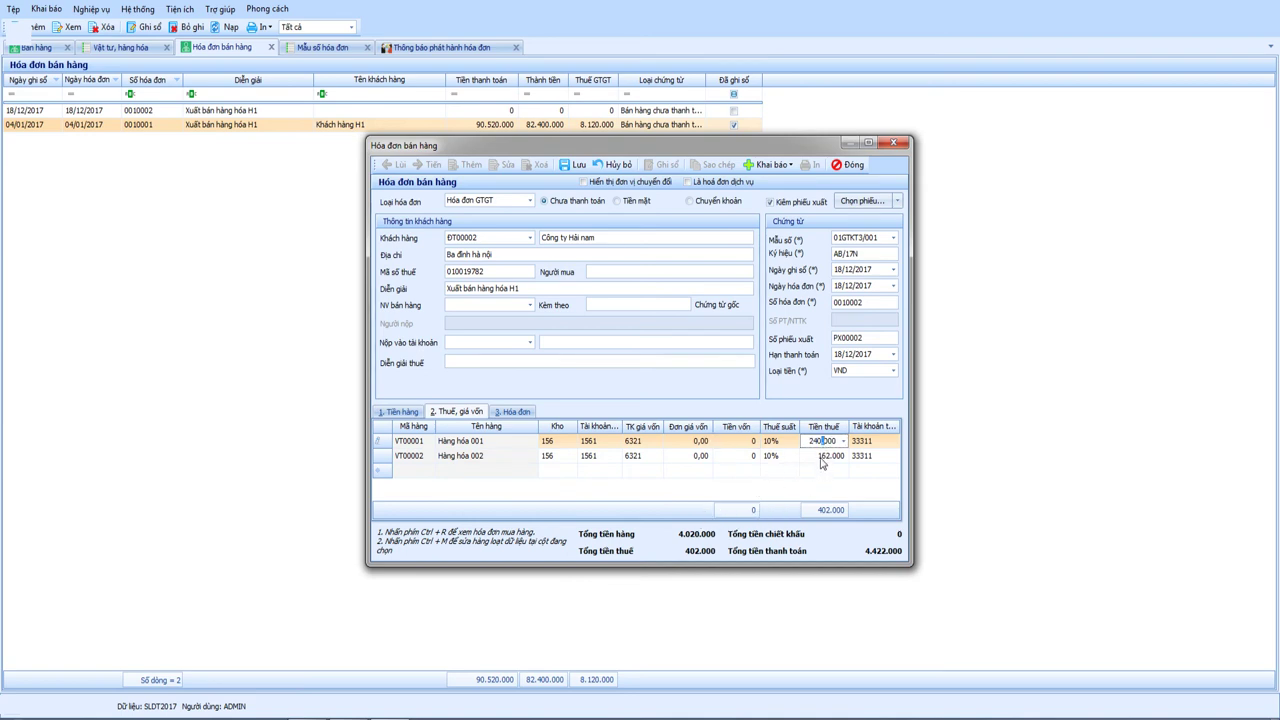
pyautogui.click(820, 456)
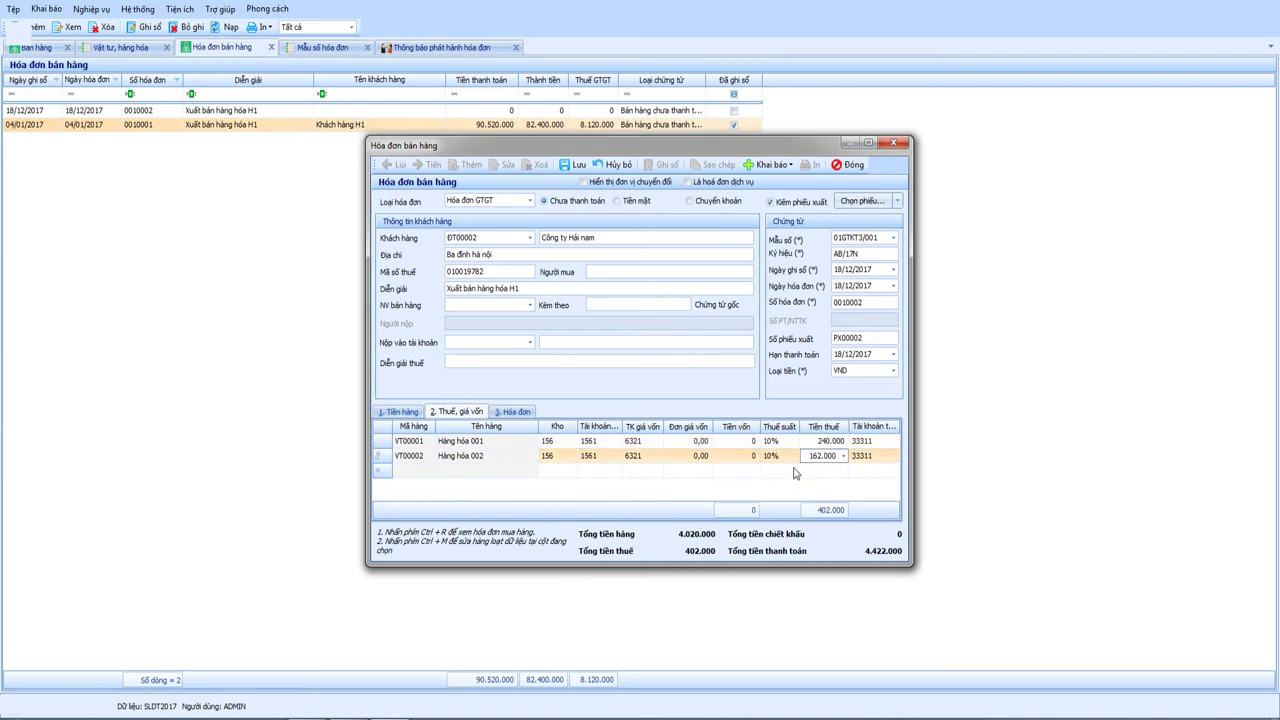
# - Set the tax rate of Hàng hóa 001 to KCT
pyautogui.click(791, 443)
pyautogui.click(792, 442)
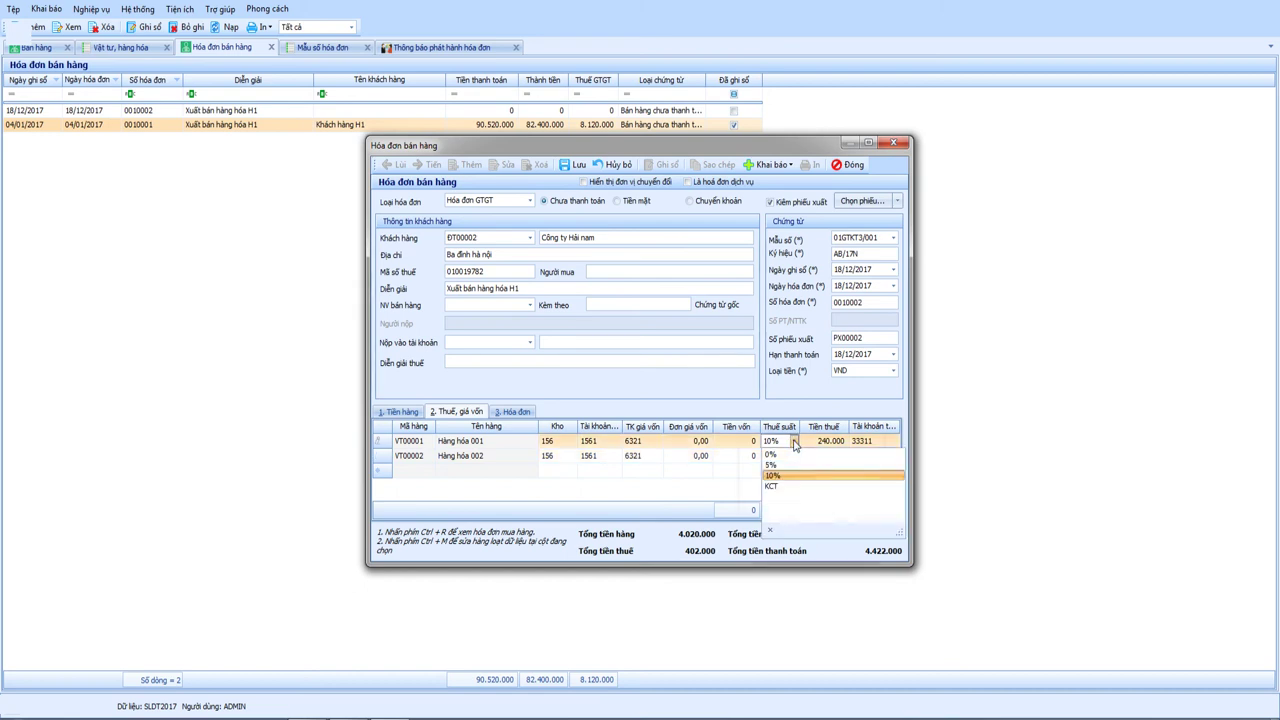
pyautogui.click(787, 487)
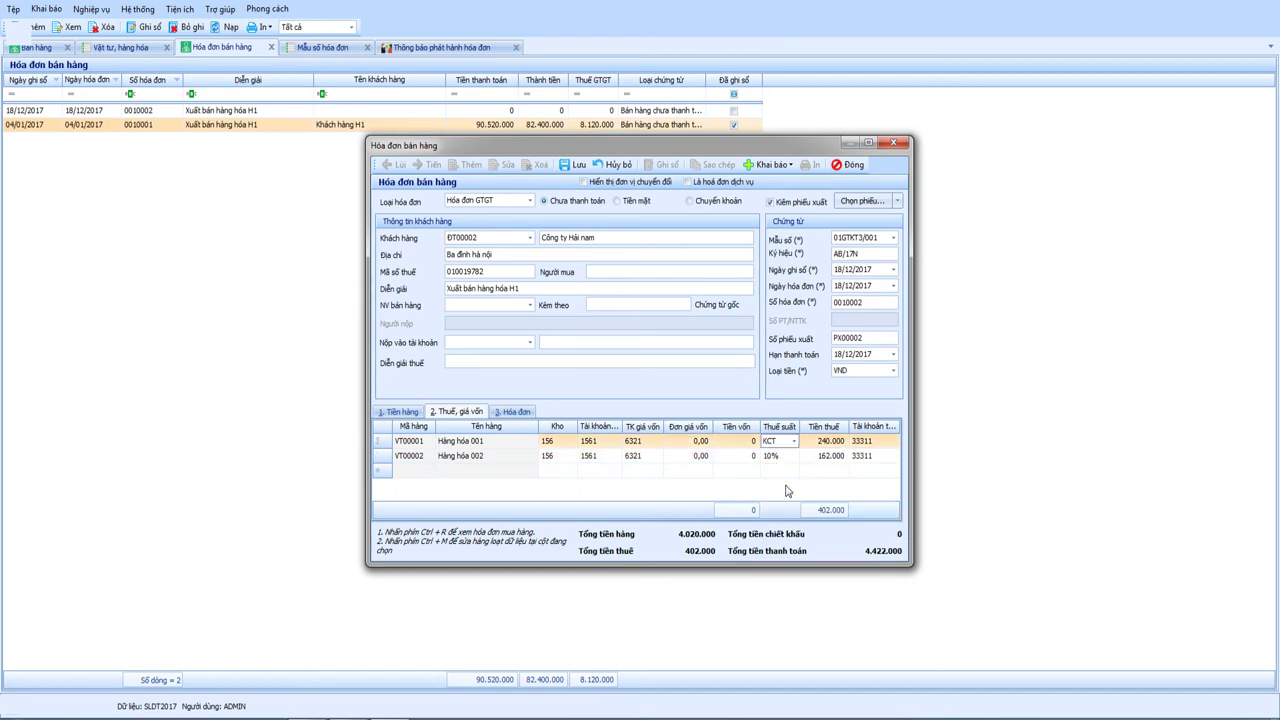
# - Apply the KCT tax rate entered for Hàng hóa 001 and move on to the Hàng hóa 002 line
pyautogui.press('Tab')
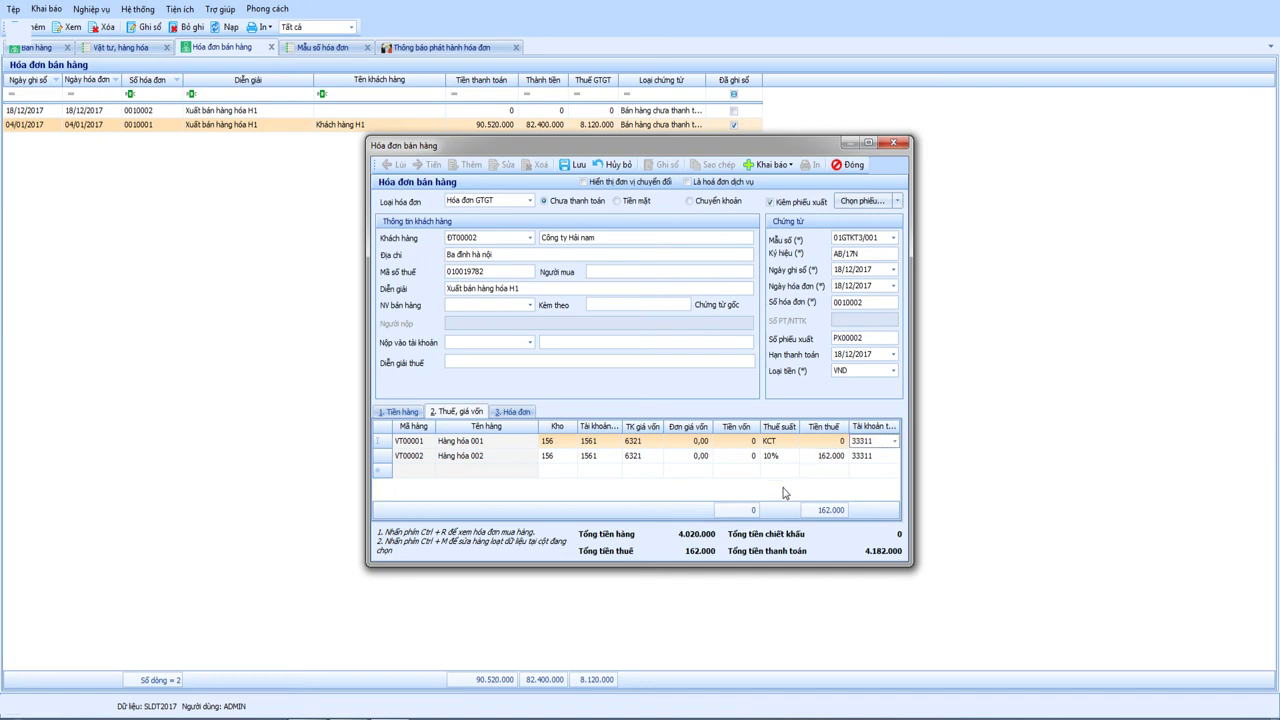
pyautogui.press('Down')
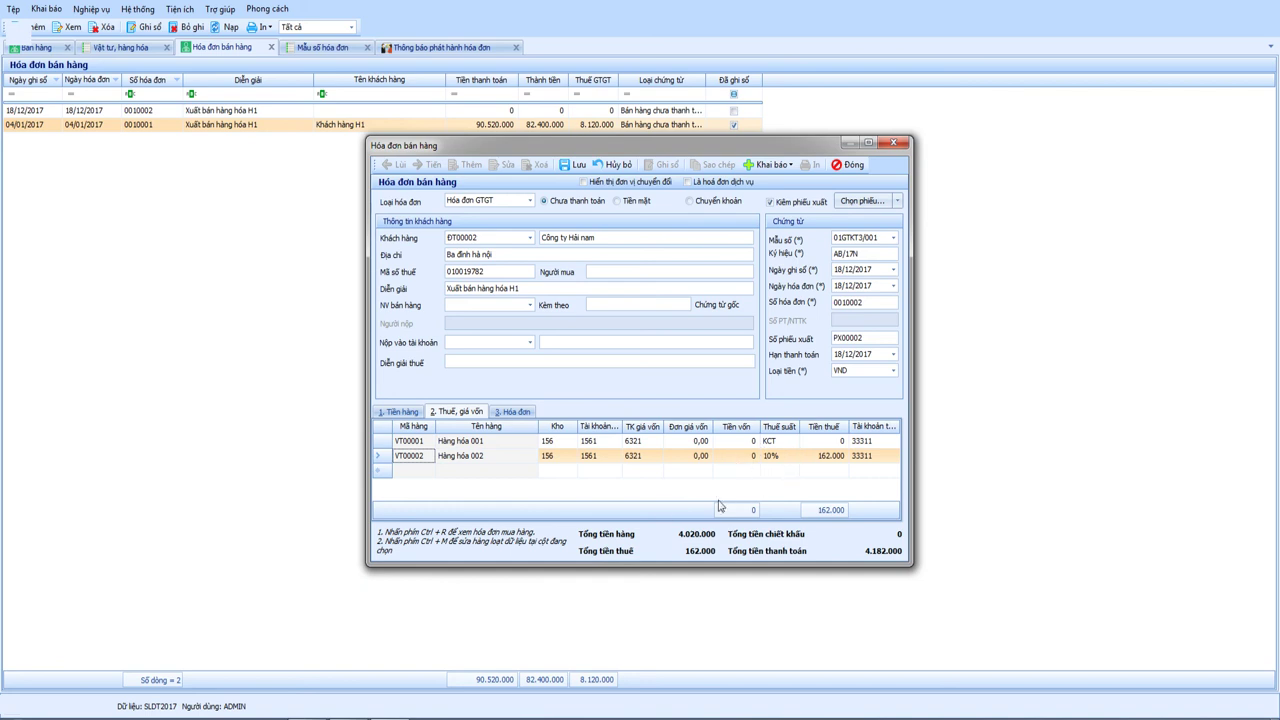
# - Review the invoice's attached-list printing options and compare them with both items' tax and cost details
pyautogui.click(513, 411)
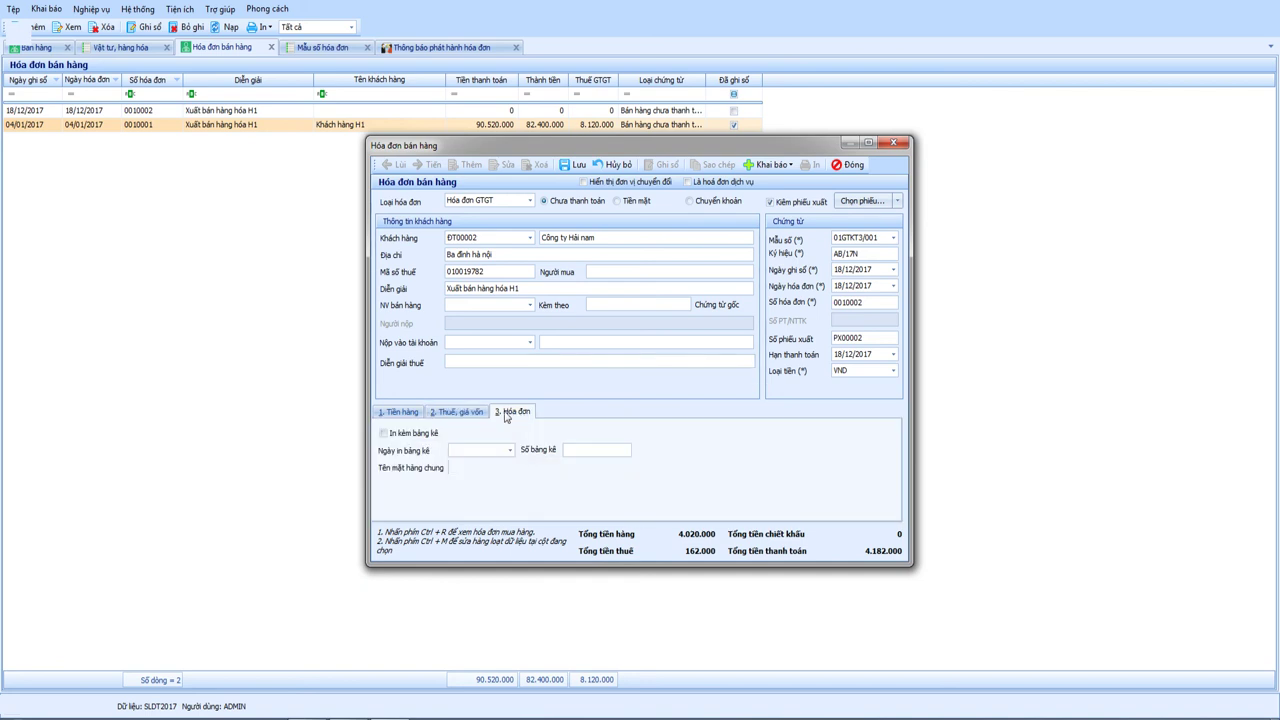
pyautogui.click(456, 411)
pyautogui.click(513, 411)
pyautogui.click(462, 416)
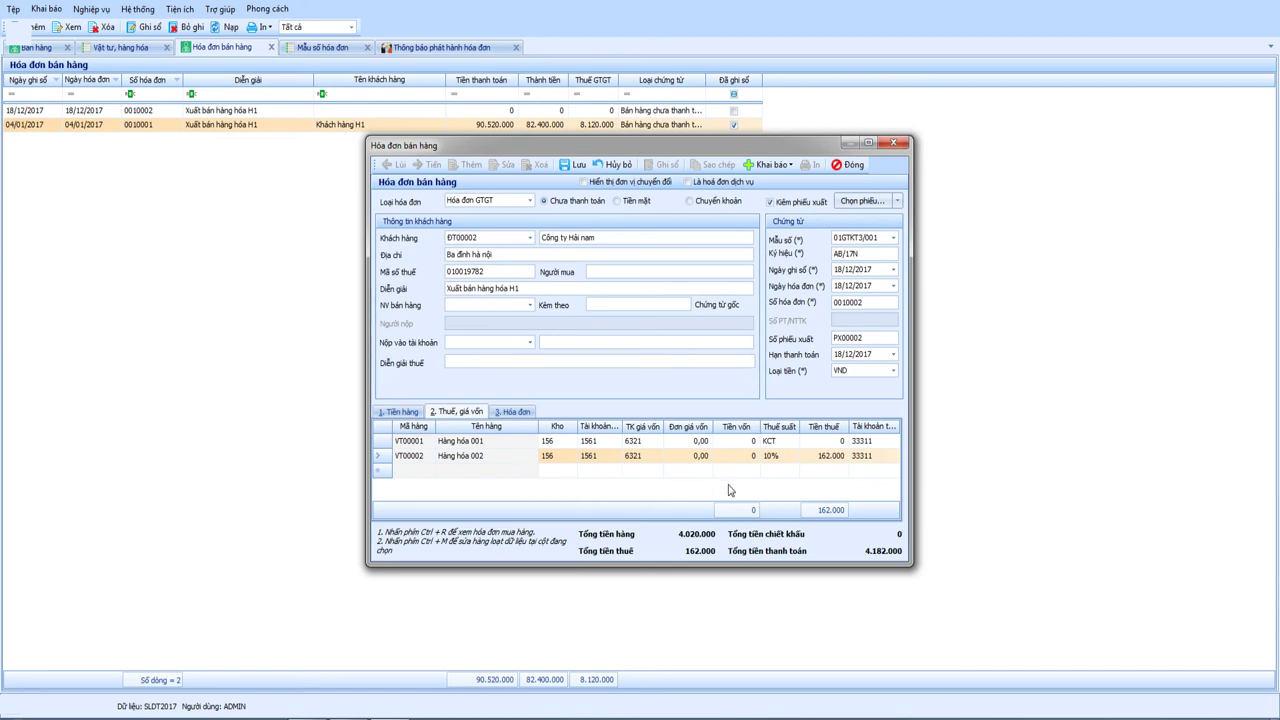
pyautogui.click(514, 411)
pyautogui.click(457, 411)
# - Return to the goods amounts of both items and save the sales invoice for Công ty Hải nam
pyautogui.click(412, 414)
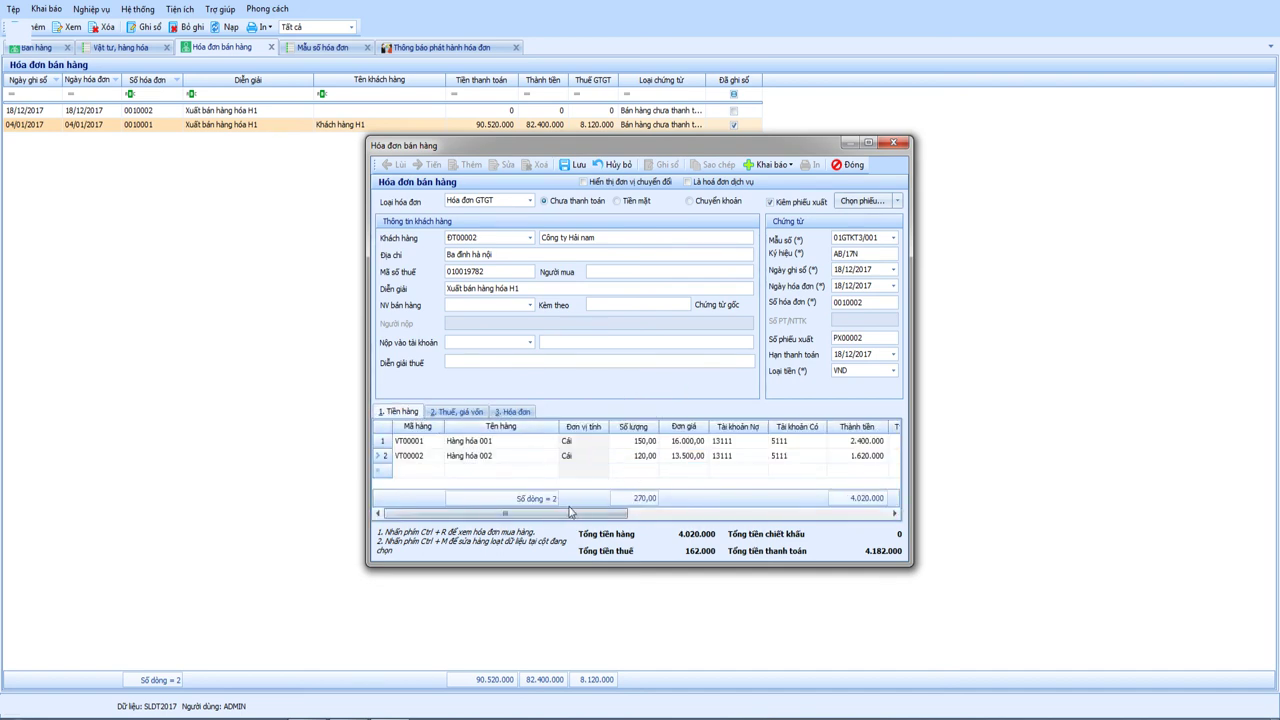
pyautogui.moveTo(505, 514); pyautogui.dragTo(536, 520)
pyautogui.click(566, 166)
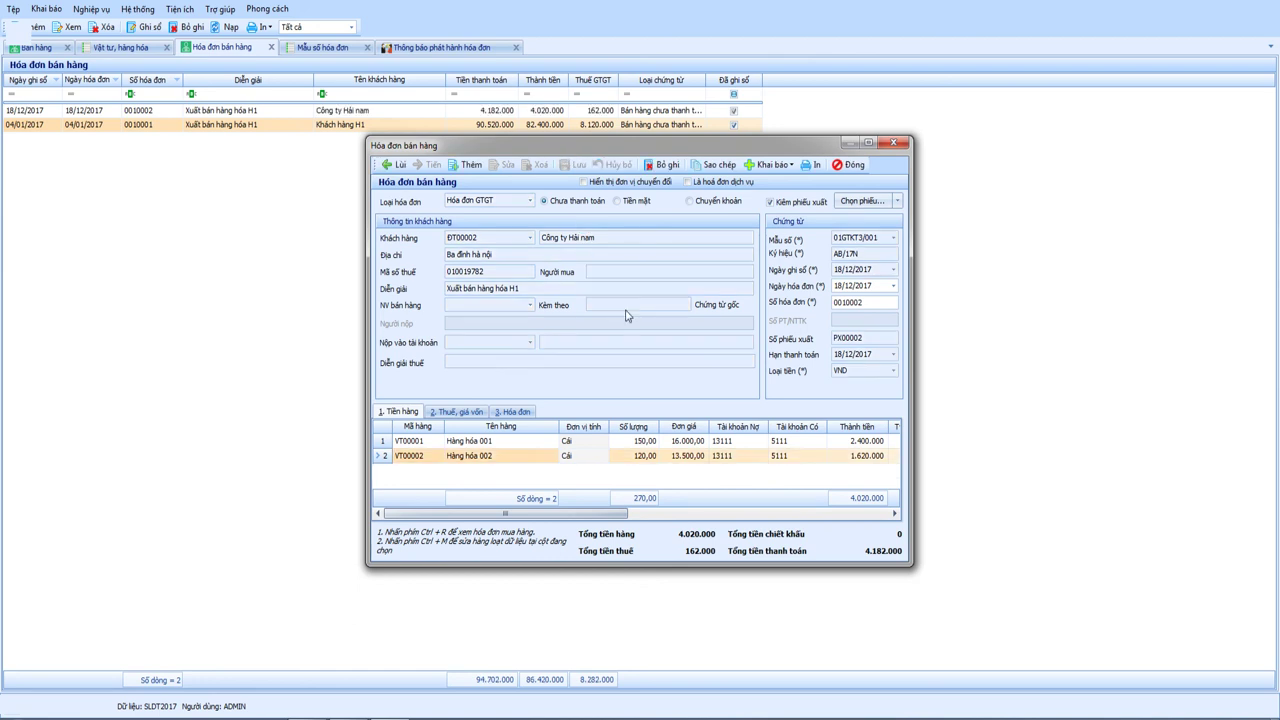